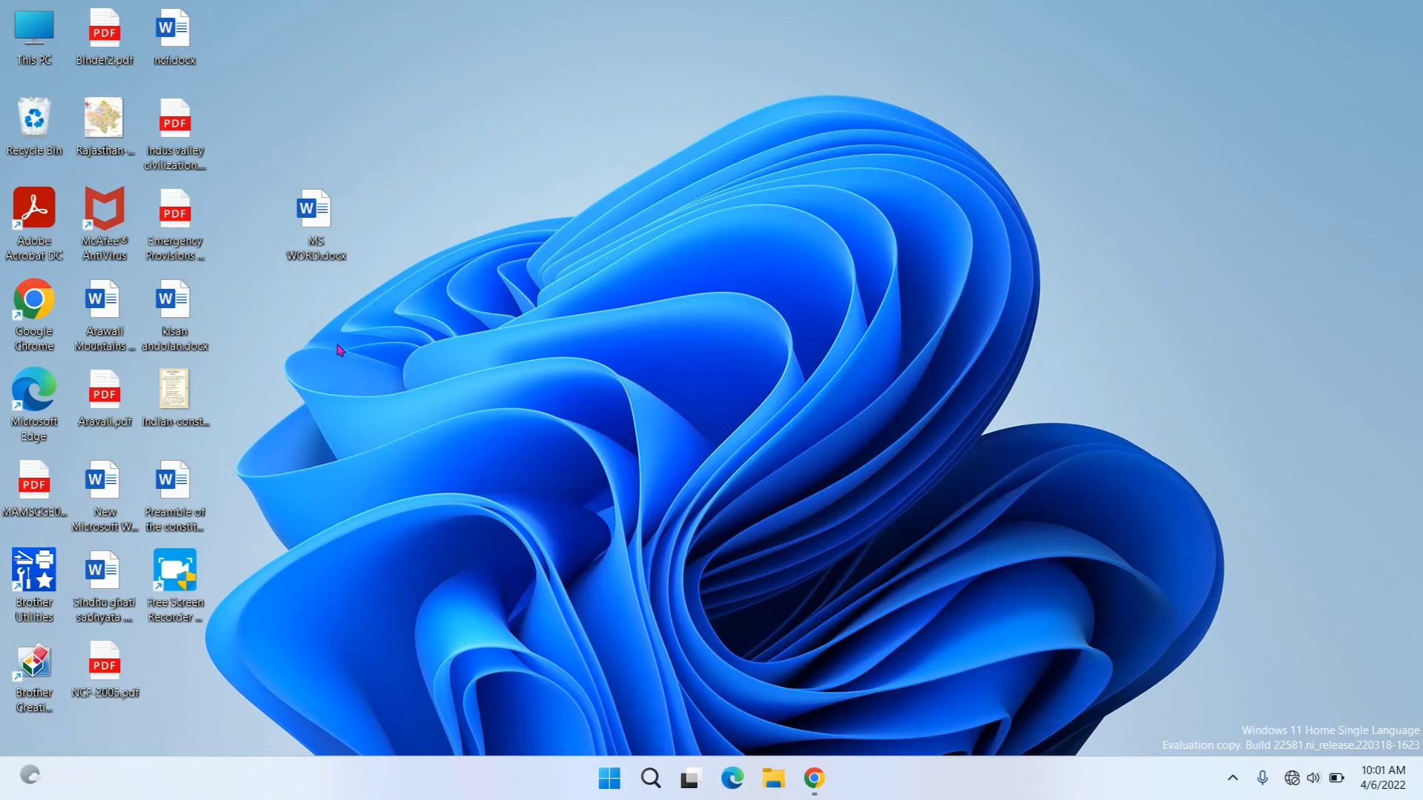
- Open MS WORD.docx from the desktop in Word
double_click(320, 220)
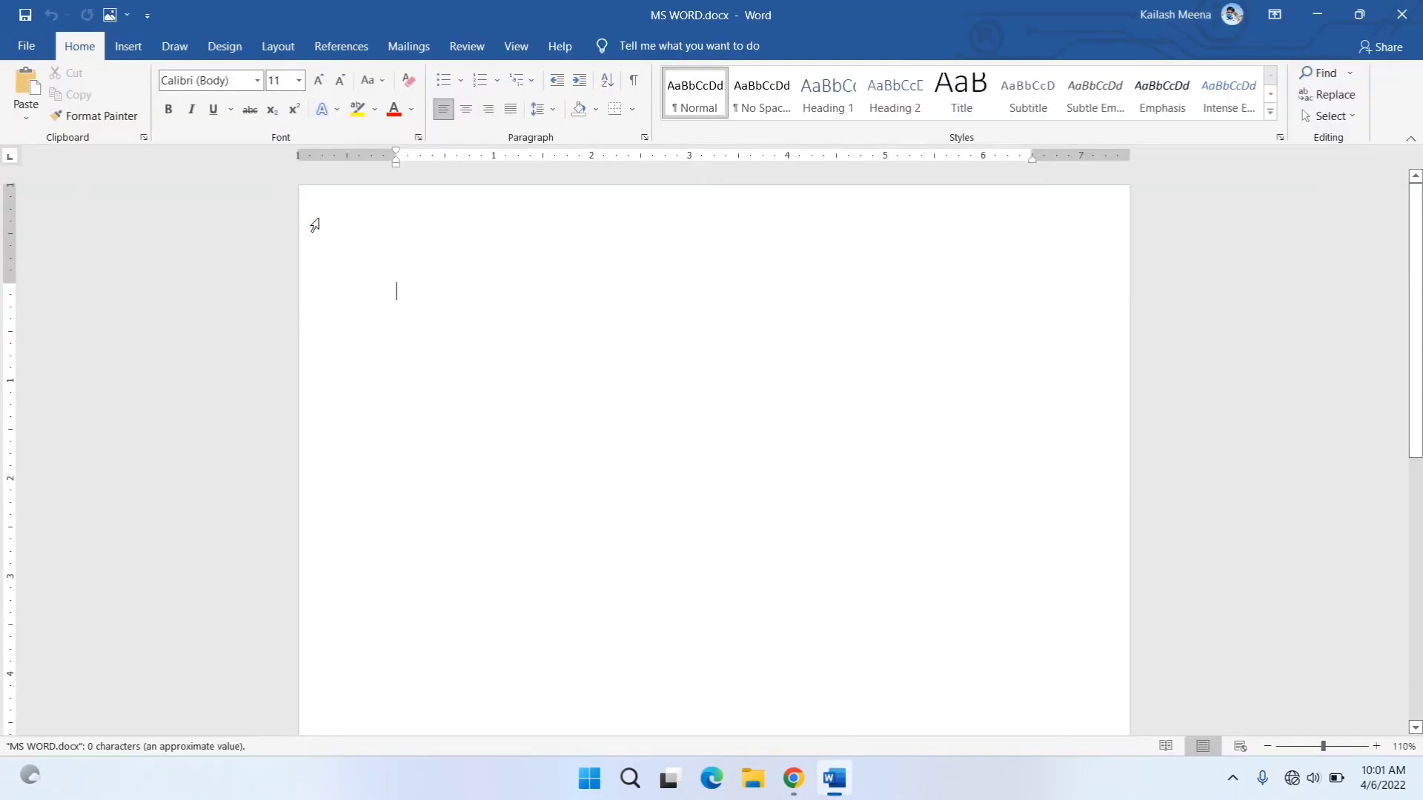
- Paste the heading 'How to rotate text in MS Word File (table) ?' with its 'Follow step' line
text(How to rotate text in MS Word File (table) ? Follow step--------)
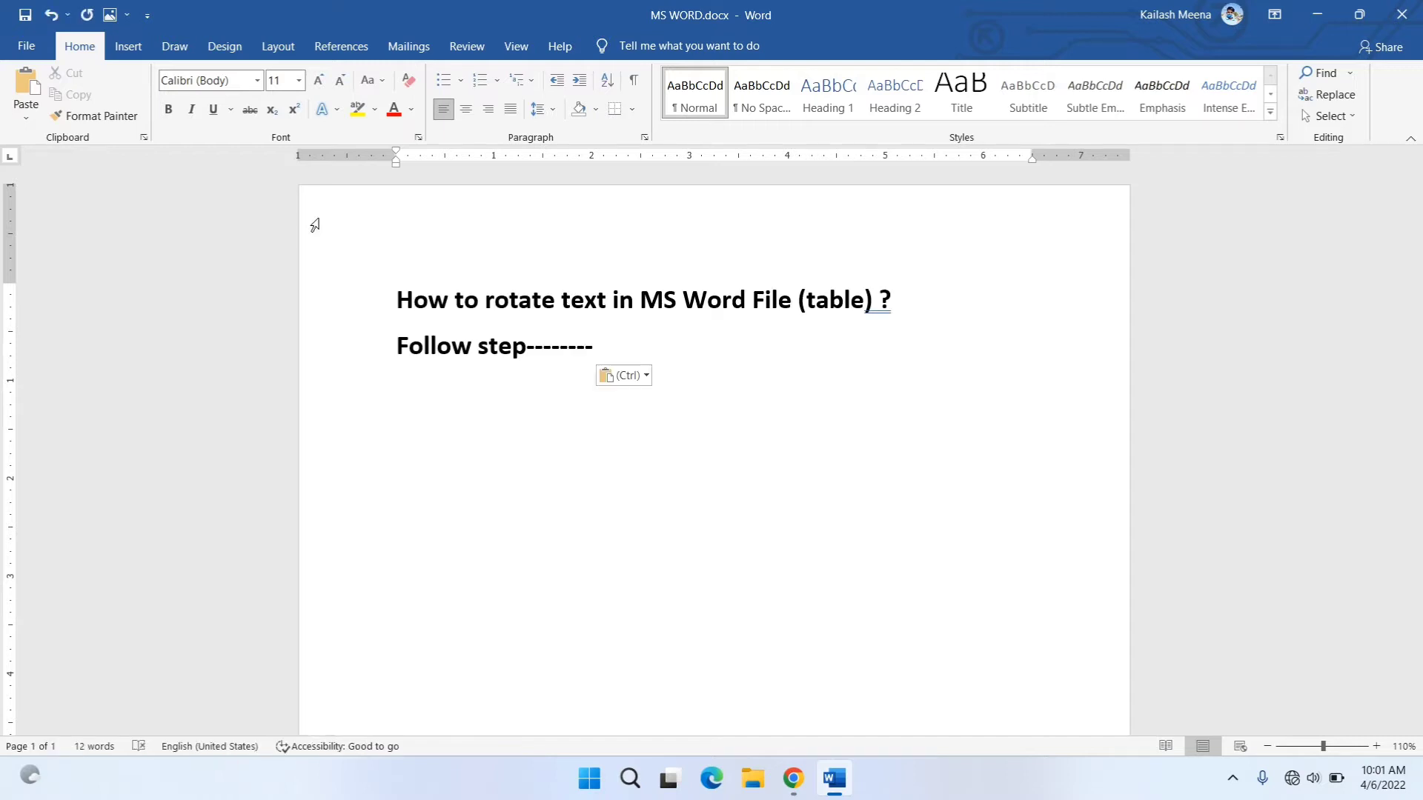
key(Escape)
- Insert a 4-column, 3-row table below the heading
click(128, 46)
click(135, 119)
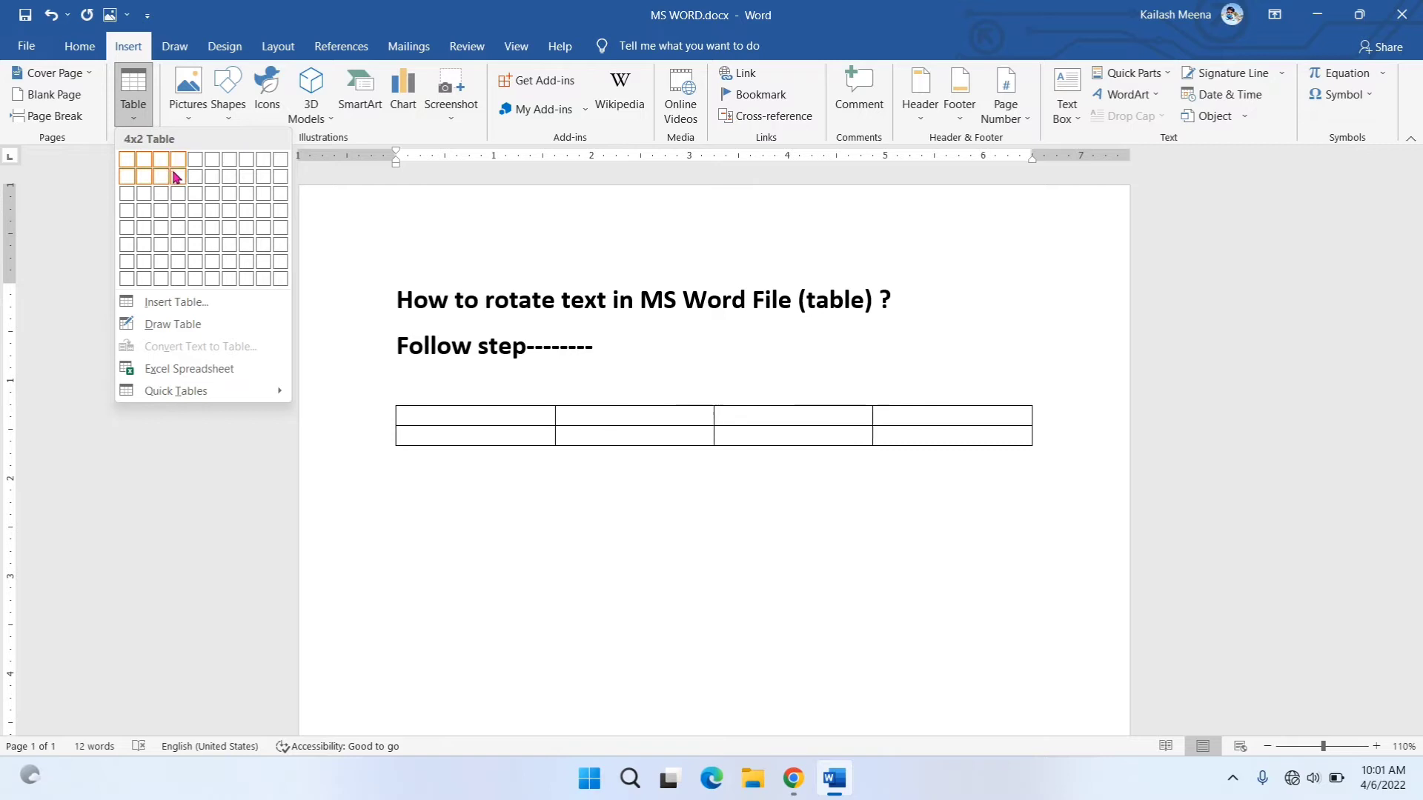
click(176, 194)
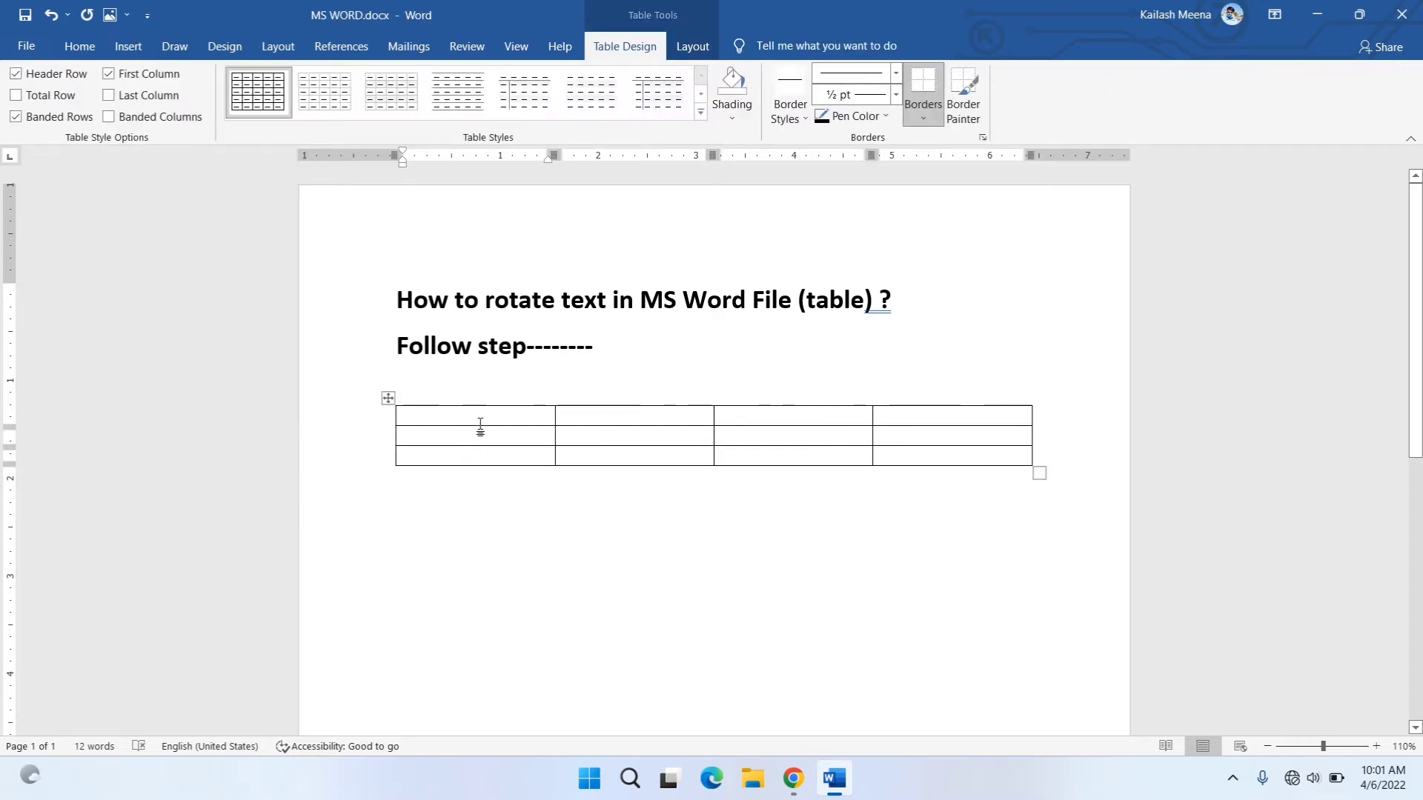
- Drag the first row's bottom border down to make the header row much taller
drag(480, 428, 484, 437)
click(488, 433)
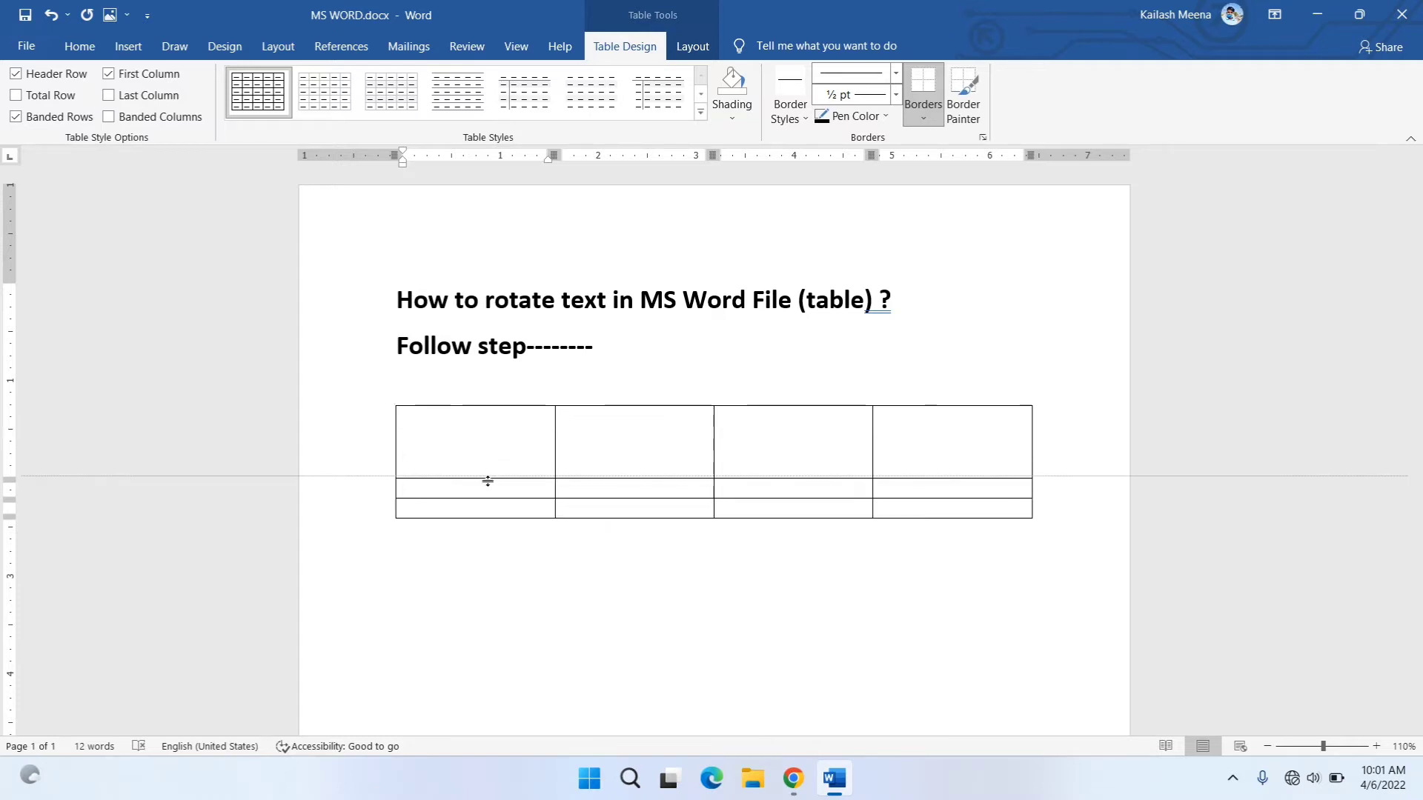
drag(487, 426, 489, 509)
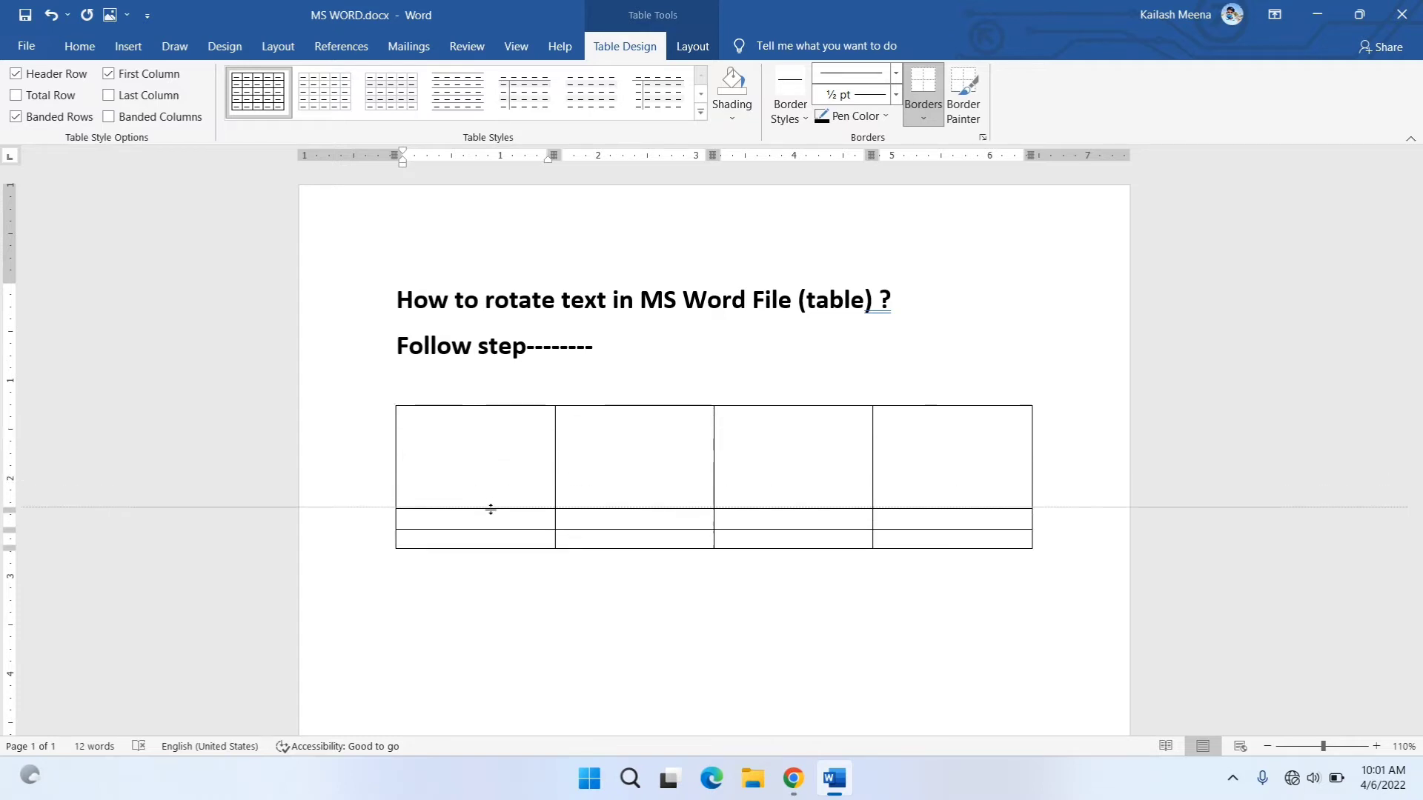
- Type 'Enter Your Text' in the first cell and enlarge it one font step
click(467, 480)
text(En)
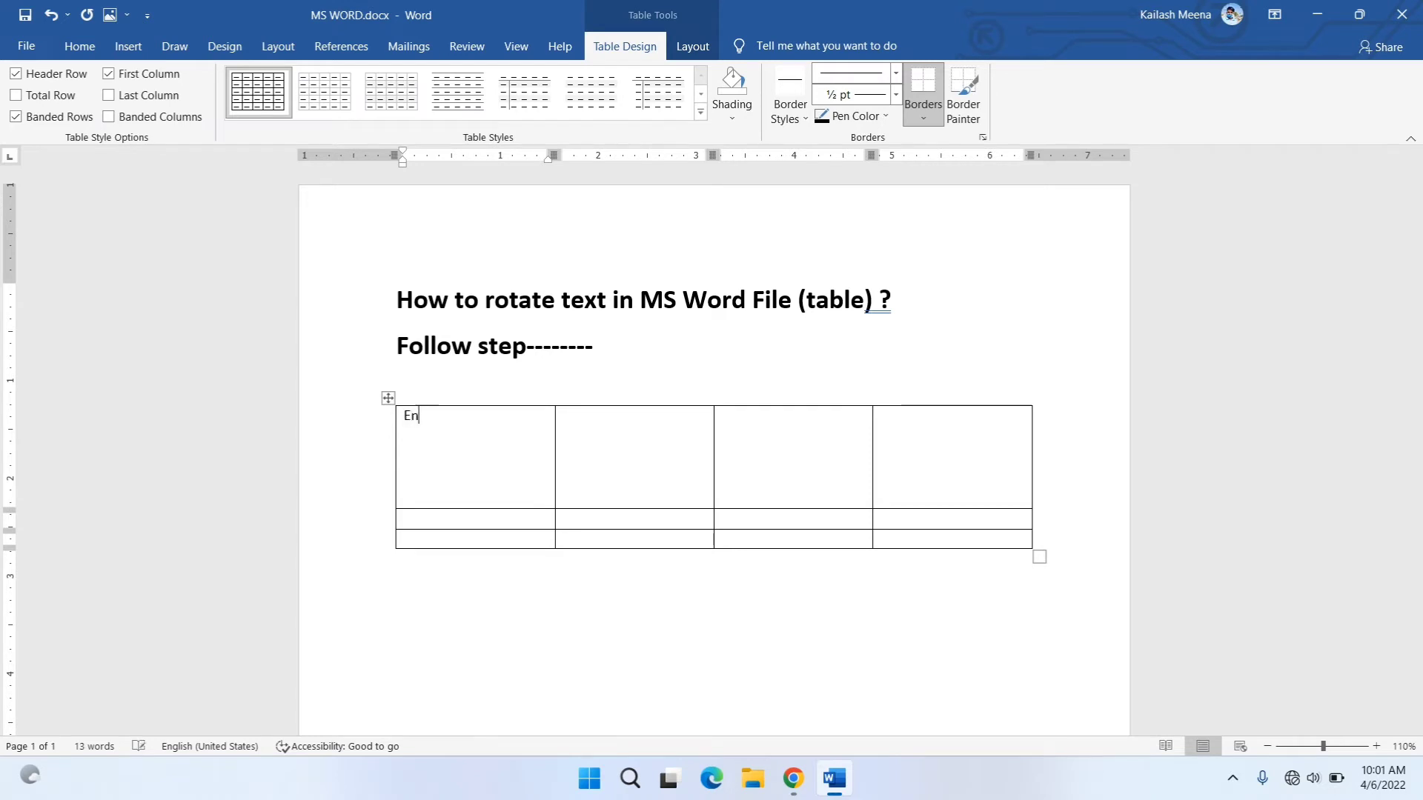
text(ter Y)
text(our Text)
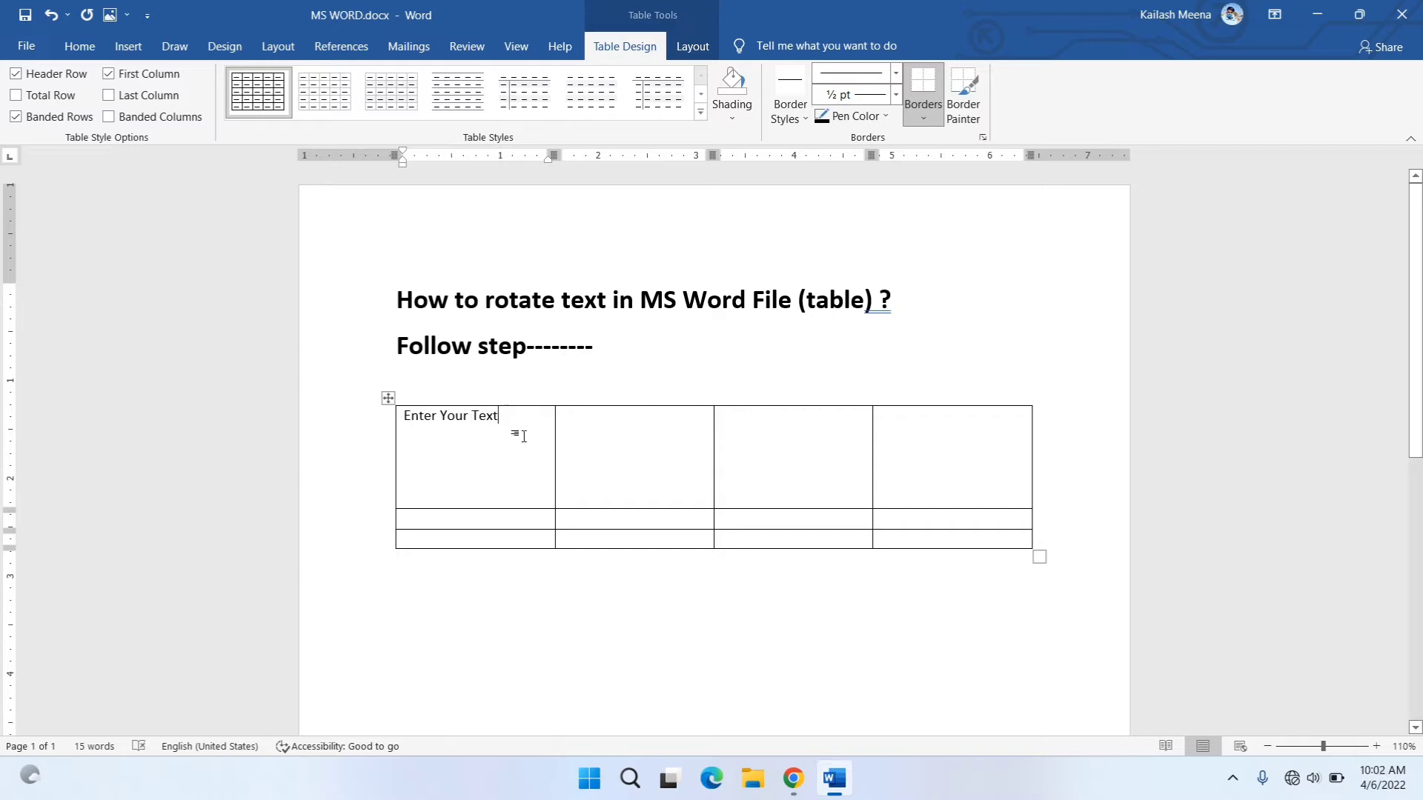
drag(518, 423, 417, 424)
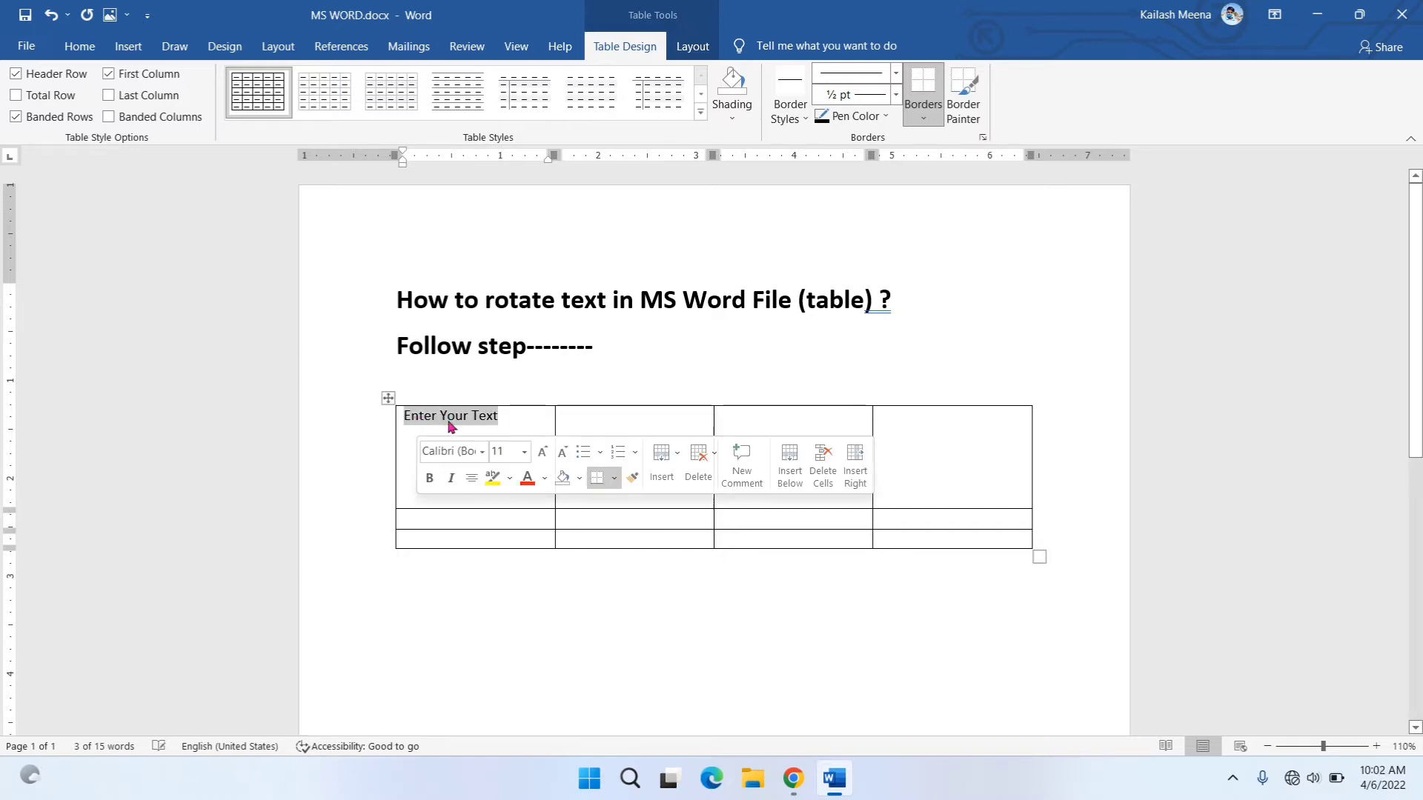
click(535, 458)
click(532, 457)
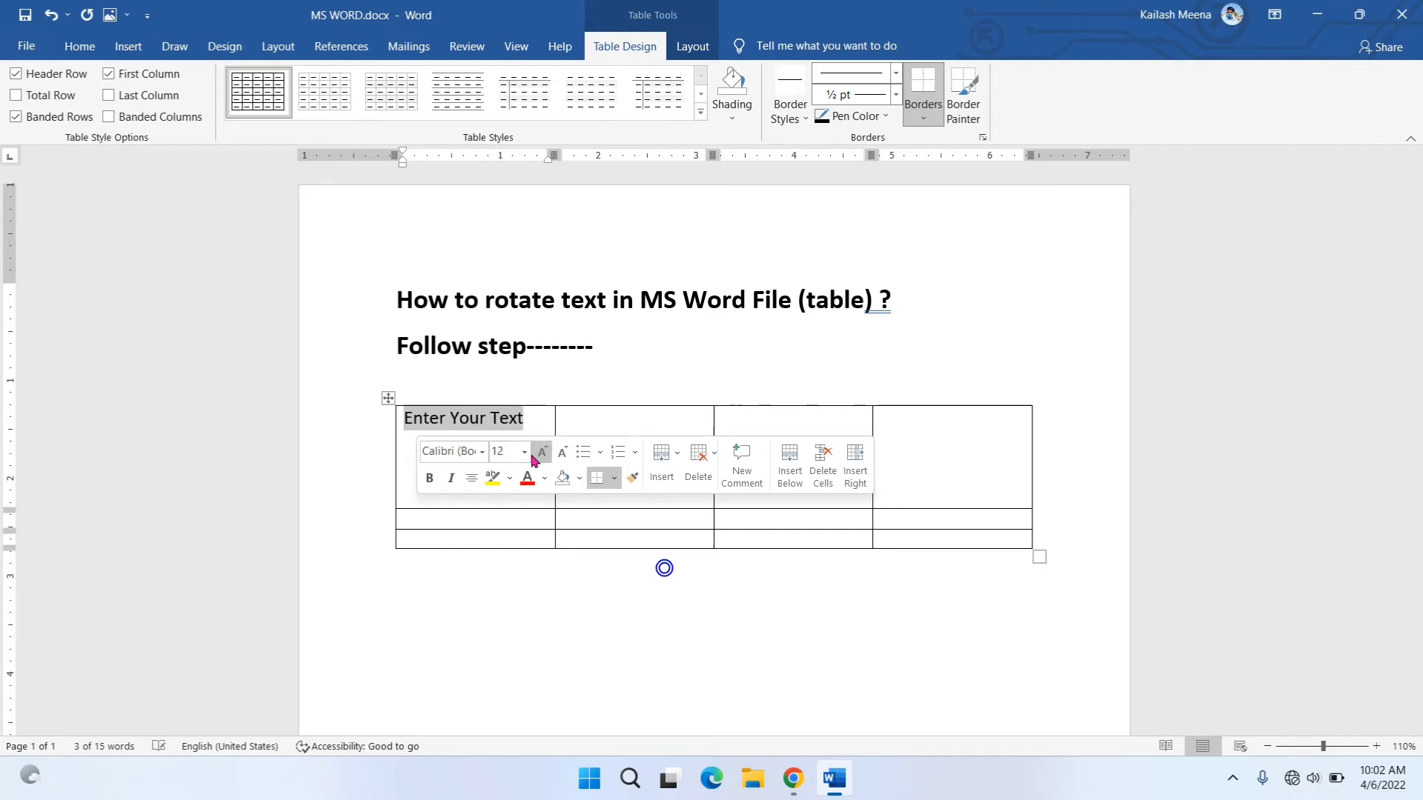
- Fill the other header cells with 'Enter Full Details', 'Your Letter Ref.' and 'Details', then select the row
click(612, 427)
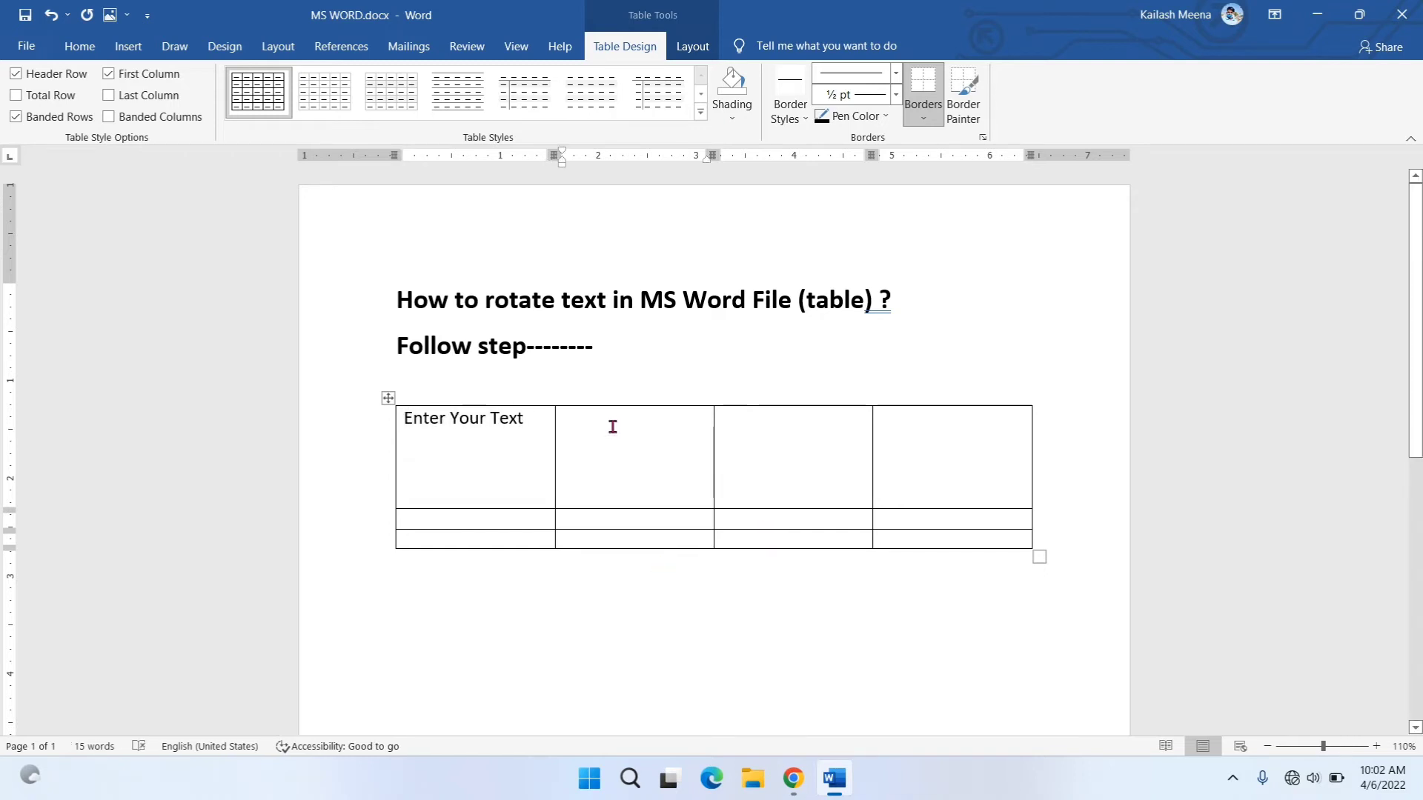
text(En)
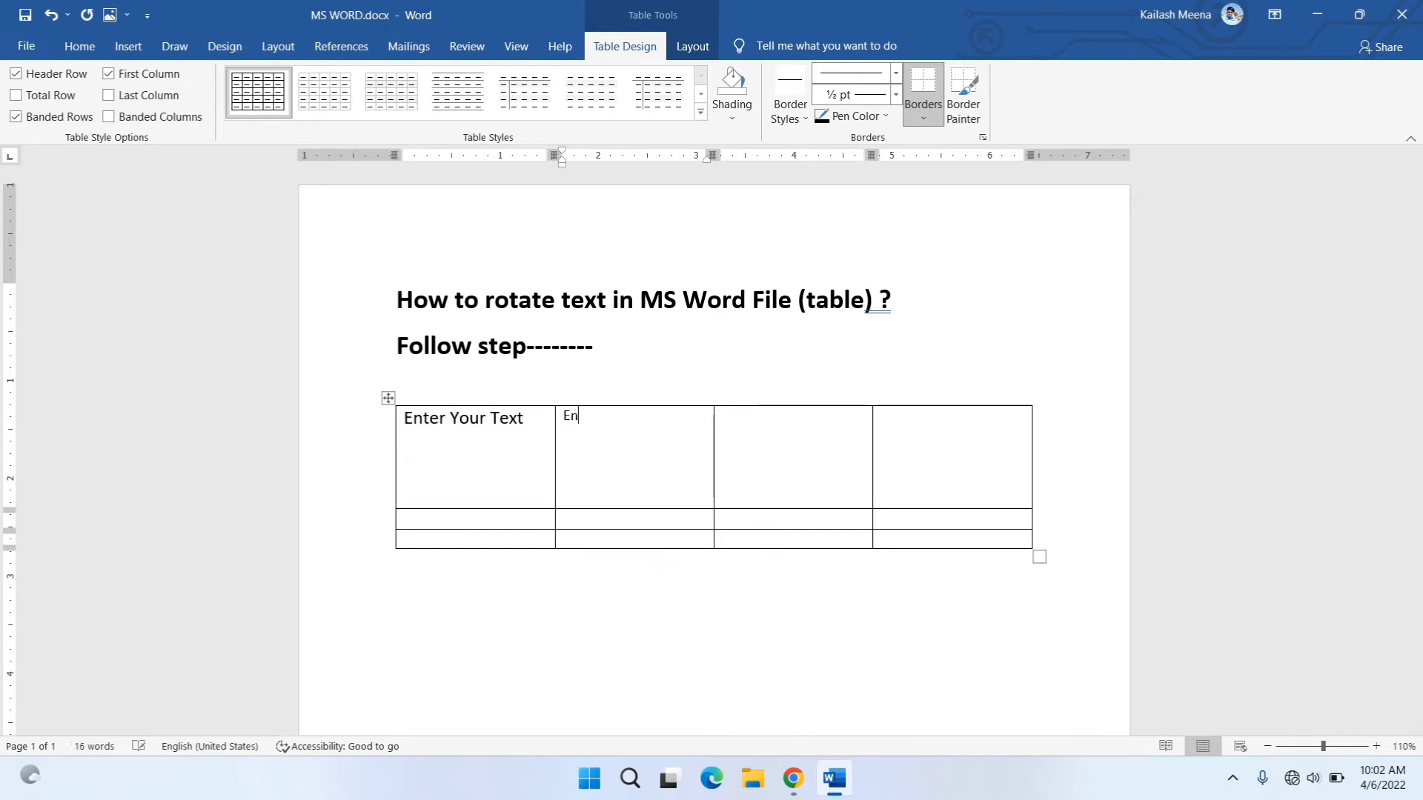
text(ter)
text( Full D)
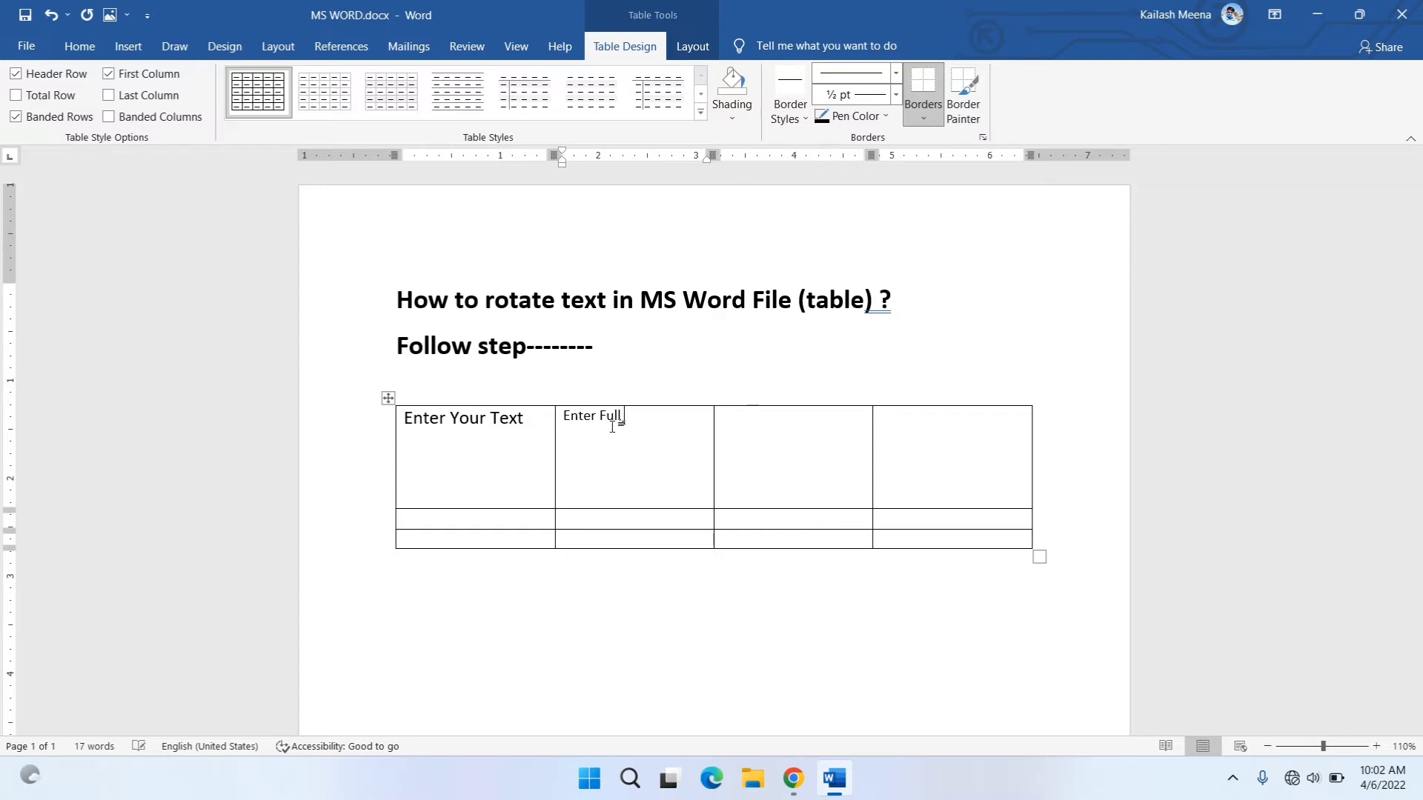
text(etails)
click(755, 456)
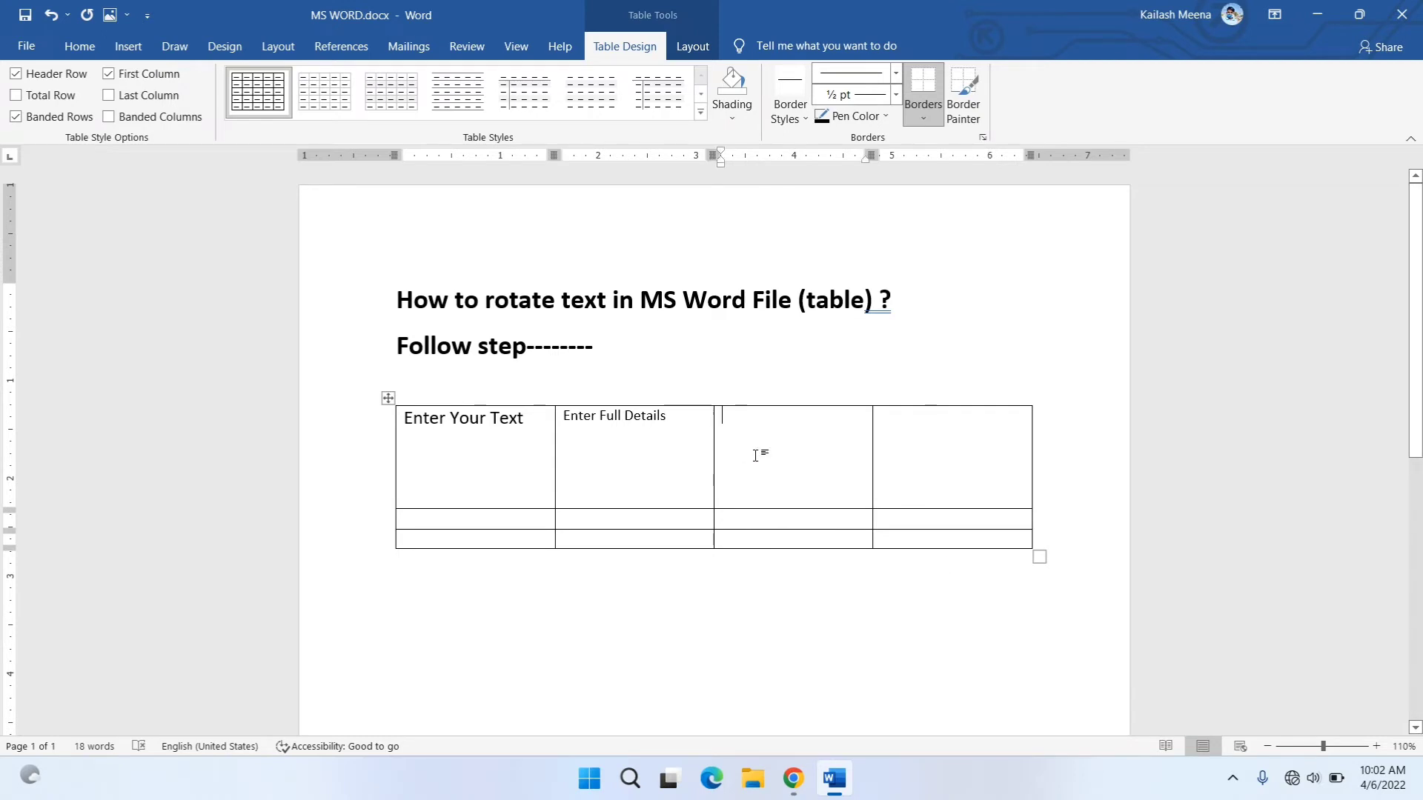
text(Your Lete)
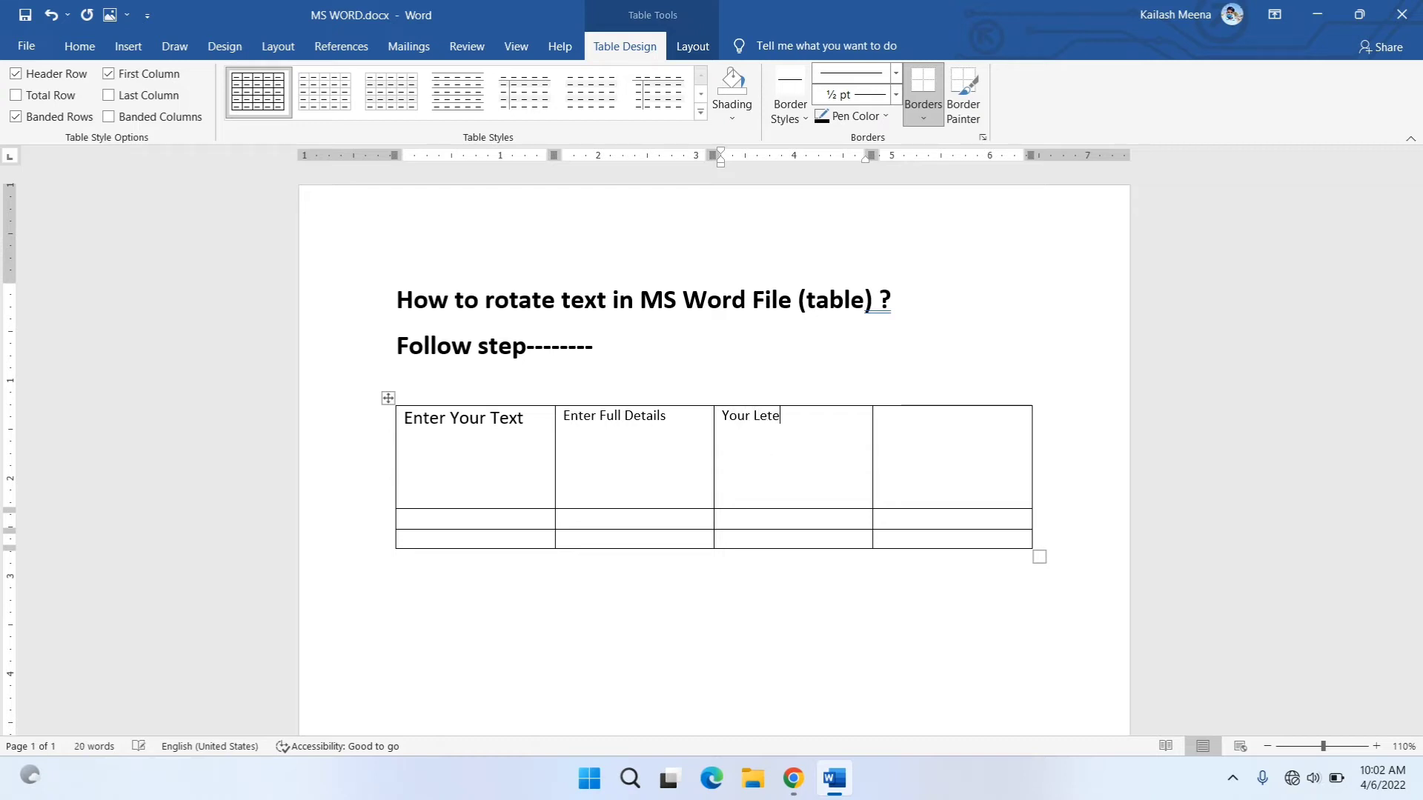
key(BackSpace)
text(ter Ref.)
click(899, 455)
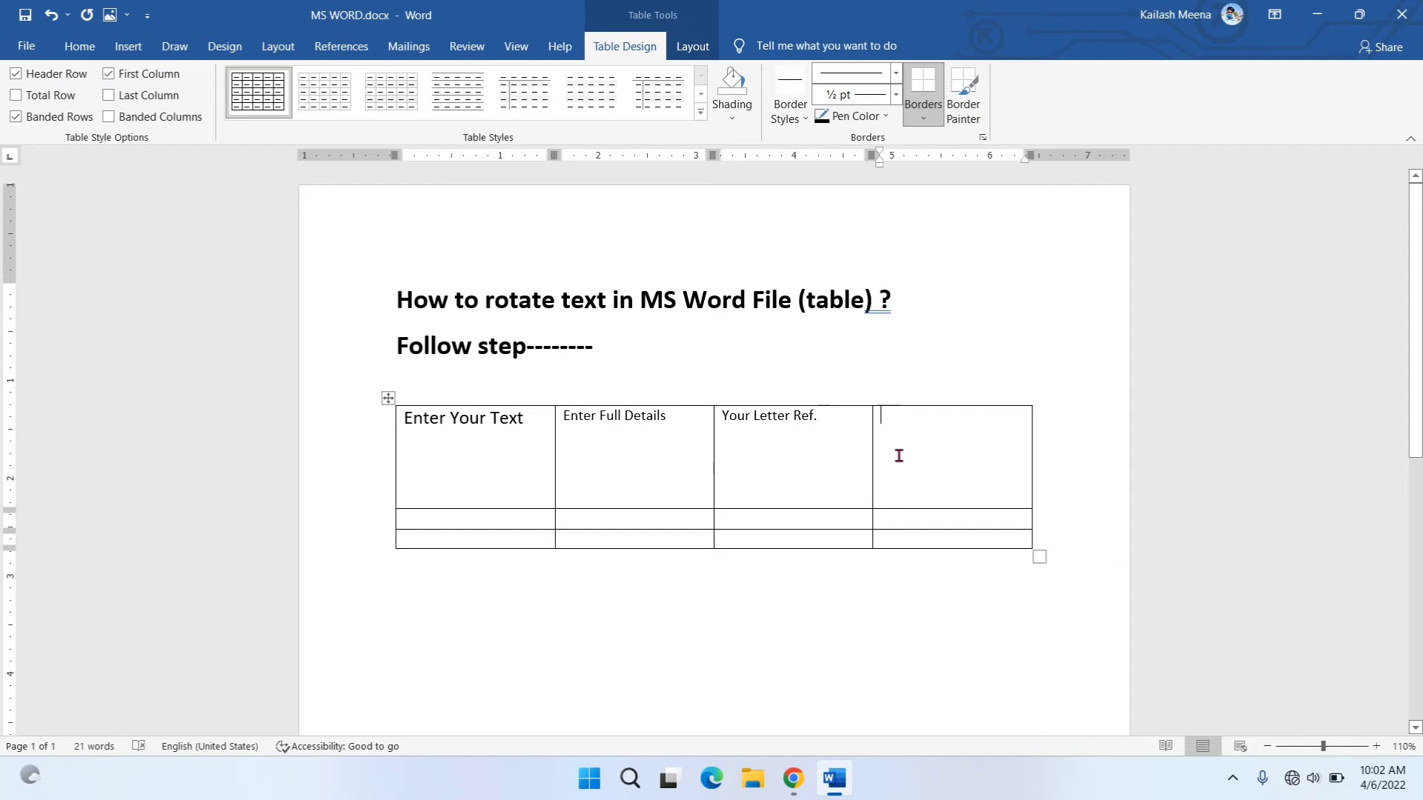
text(Deta)
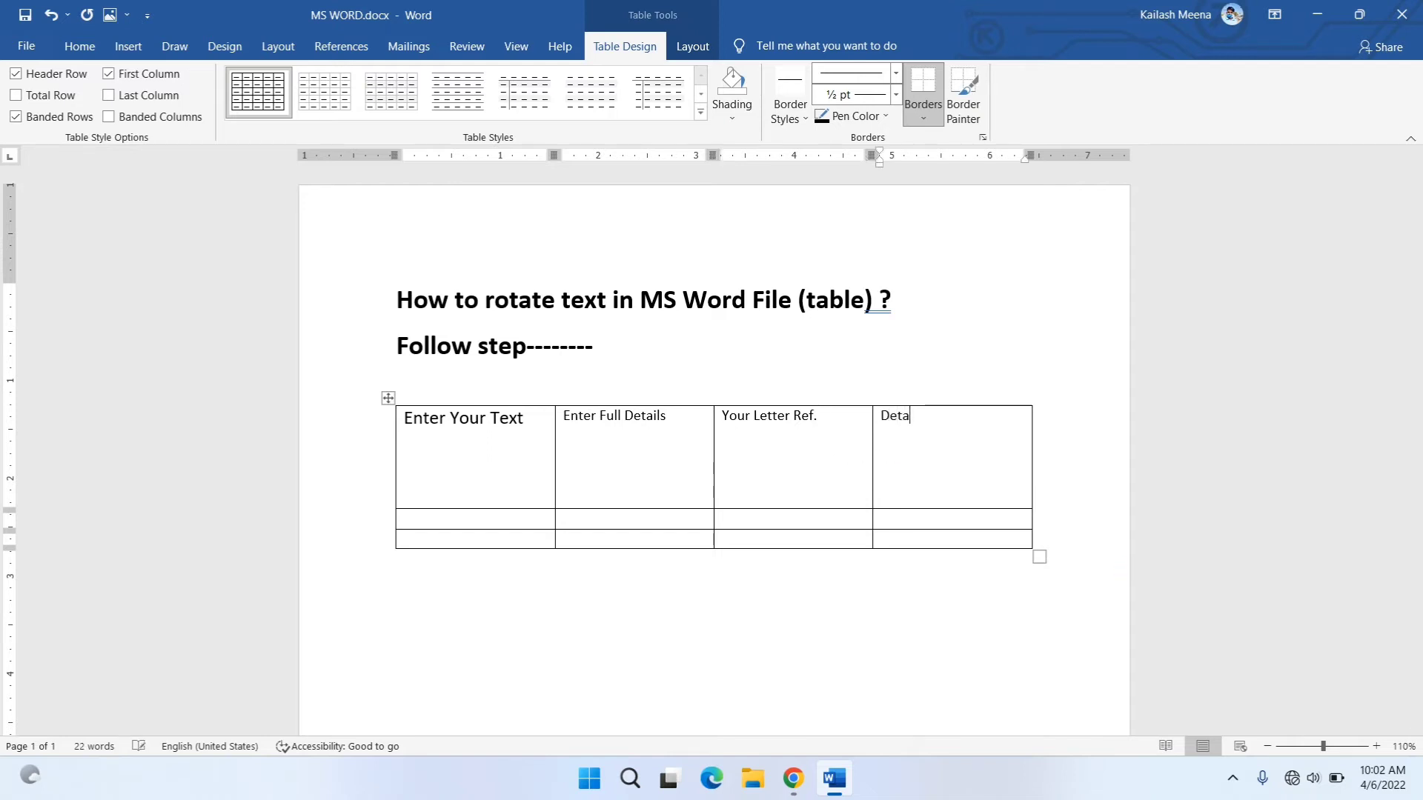
text(ils)
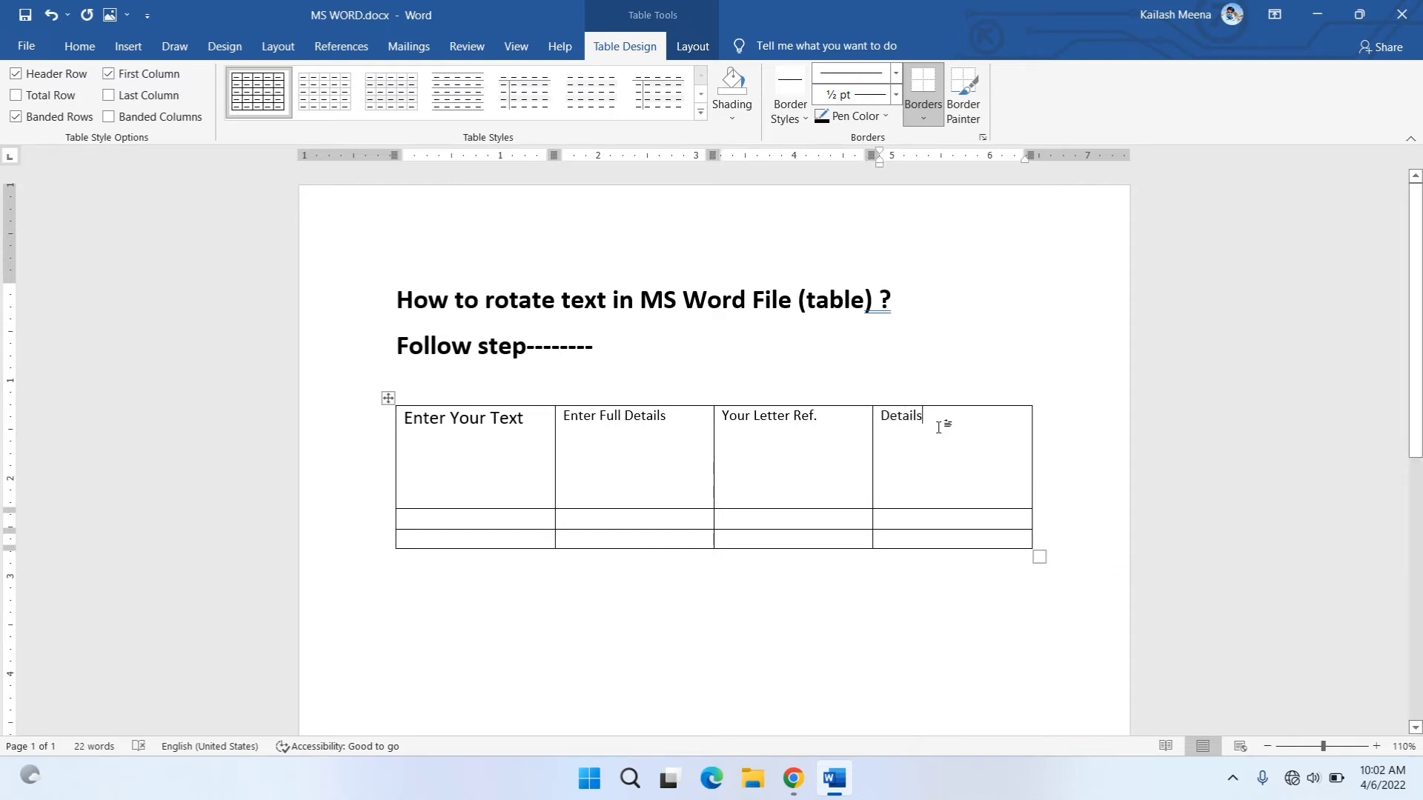
drag(939, 422, 464, 438)
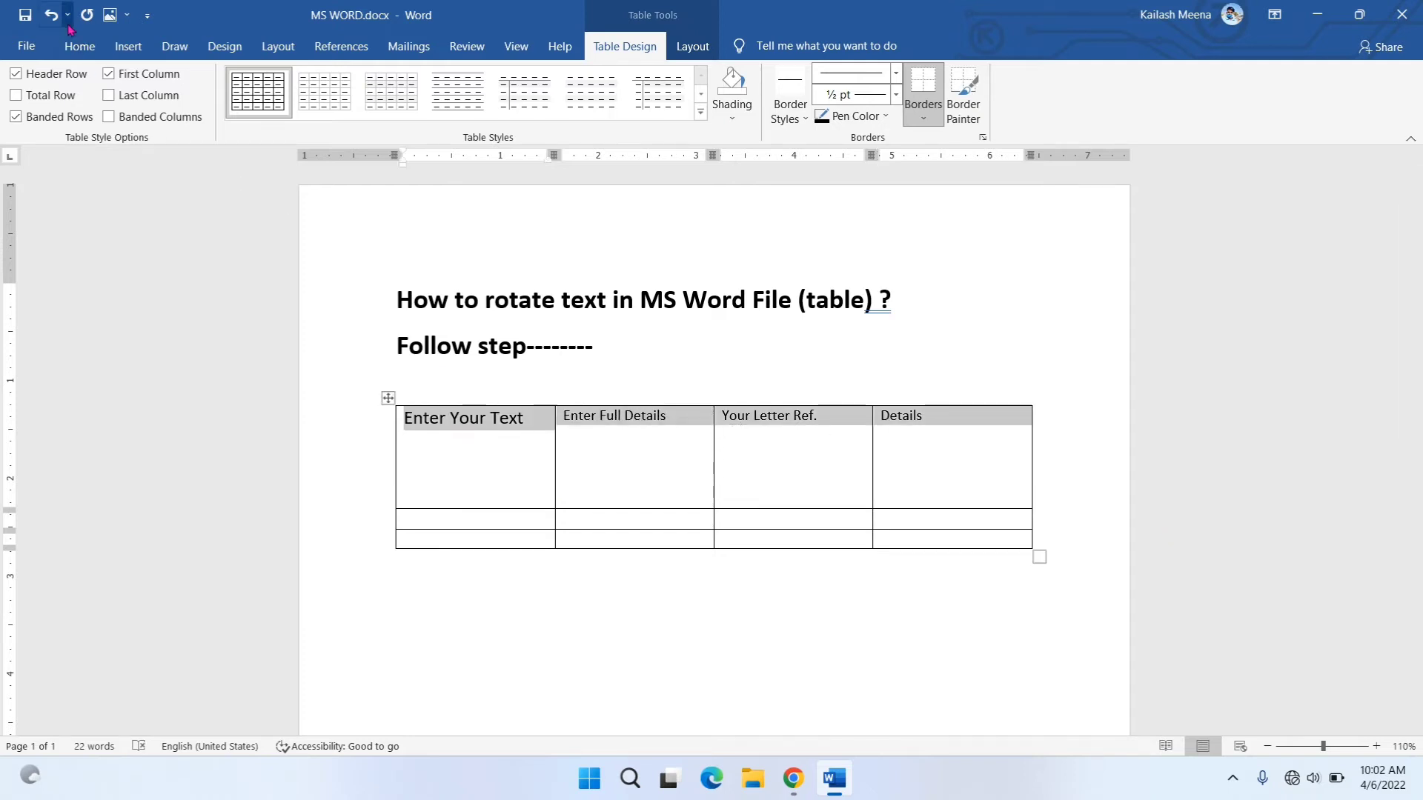
click(73, 47)
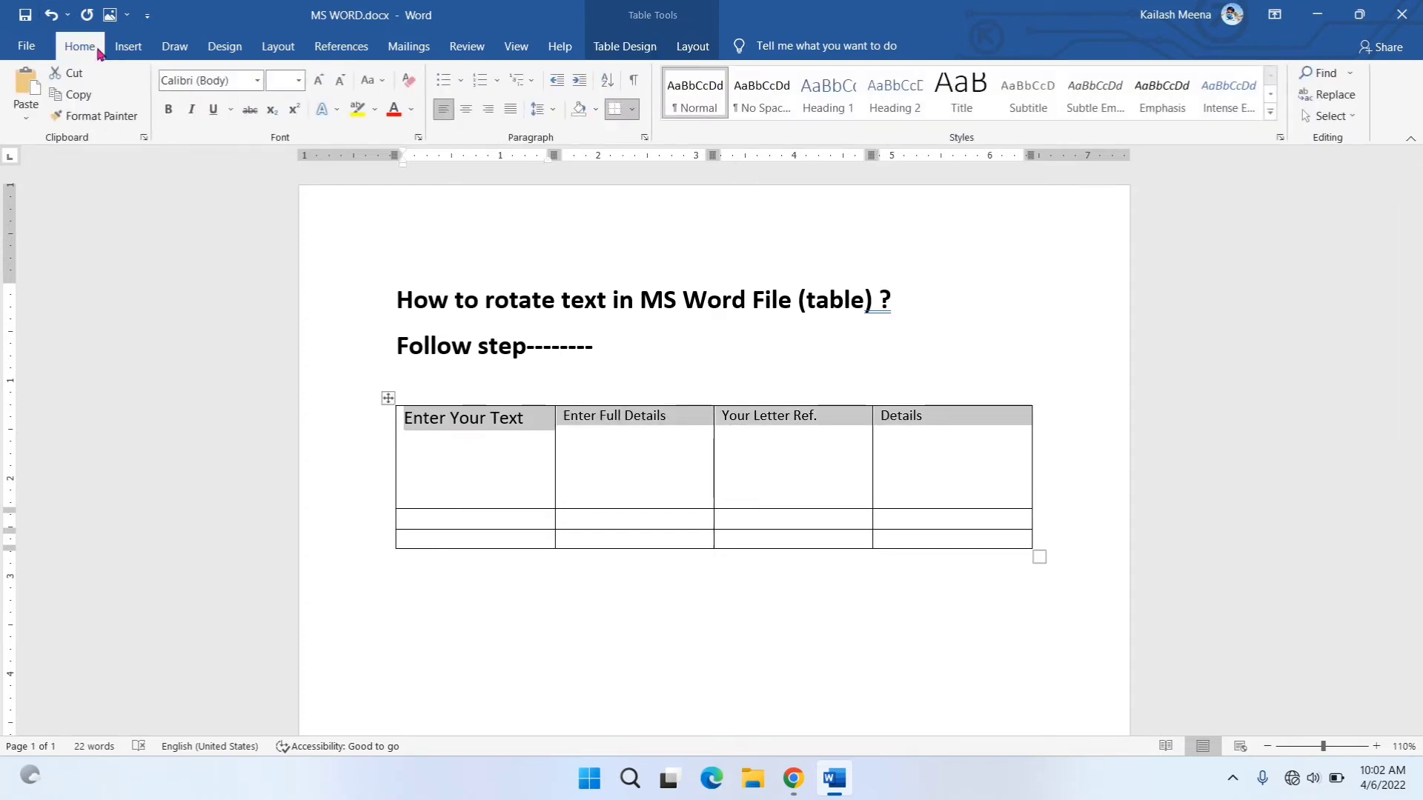
click(169, 109)
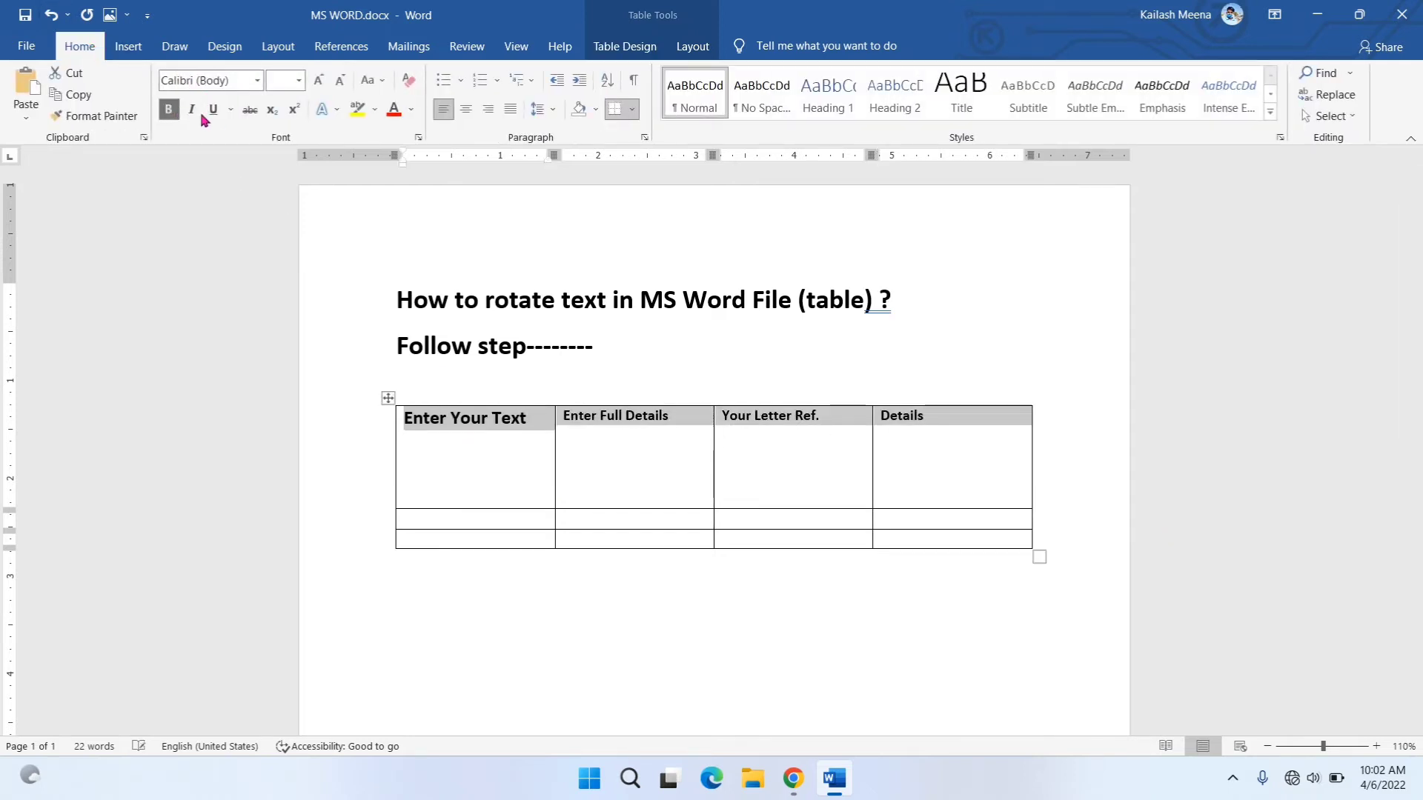
click(319, 80)
click(670, 572)
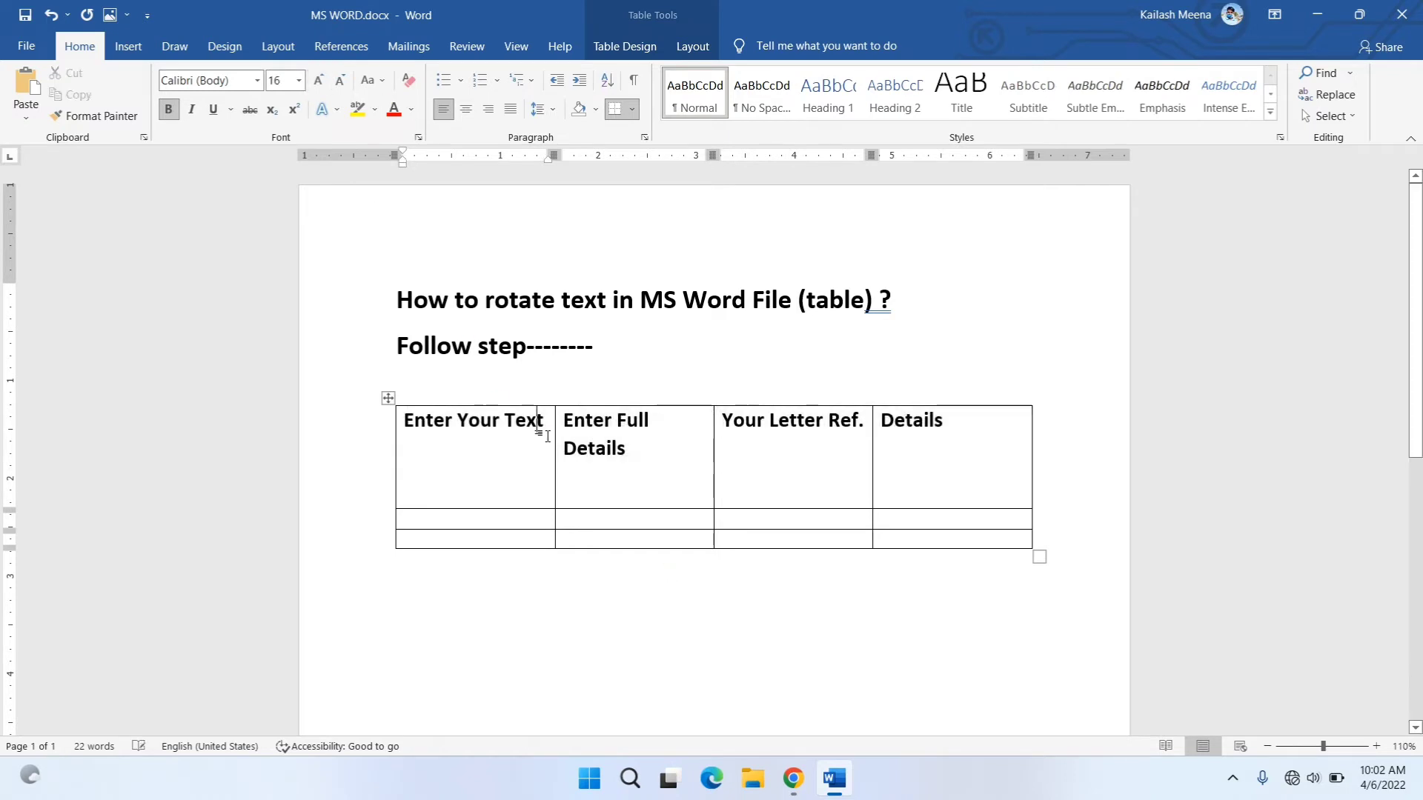
drag(552, 420, 420, 421)
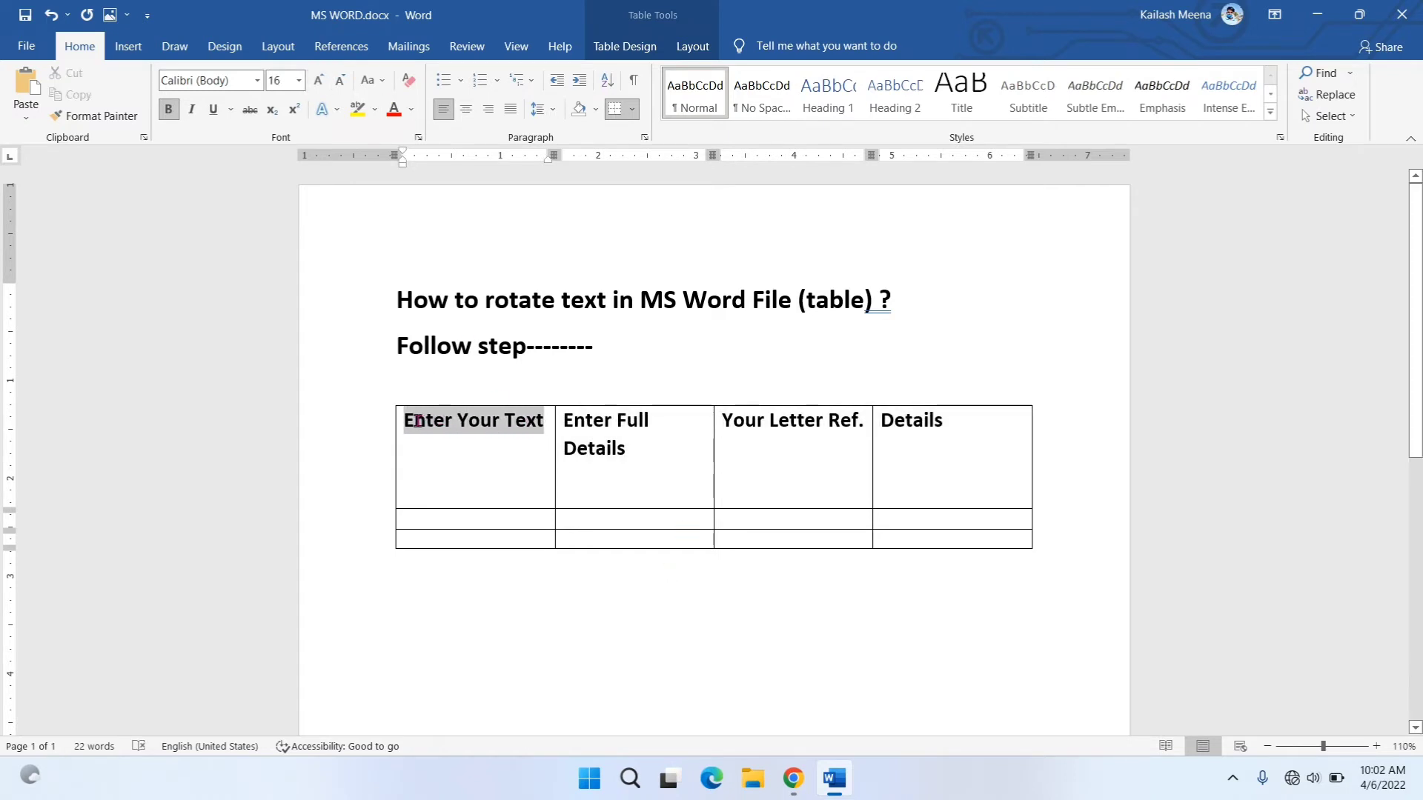
click(546, 478)
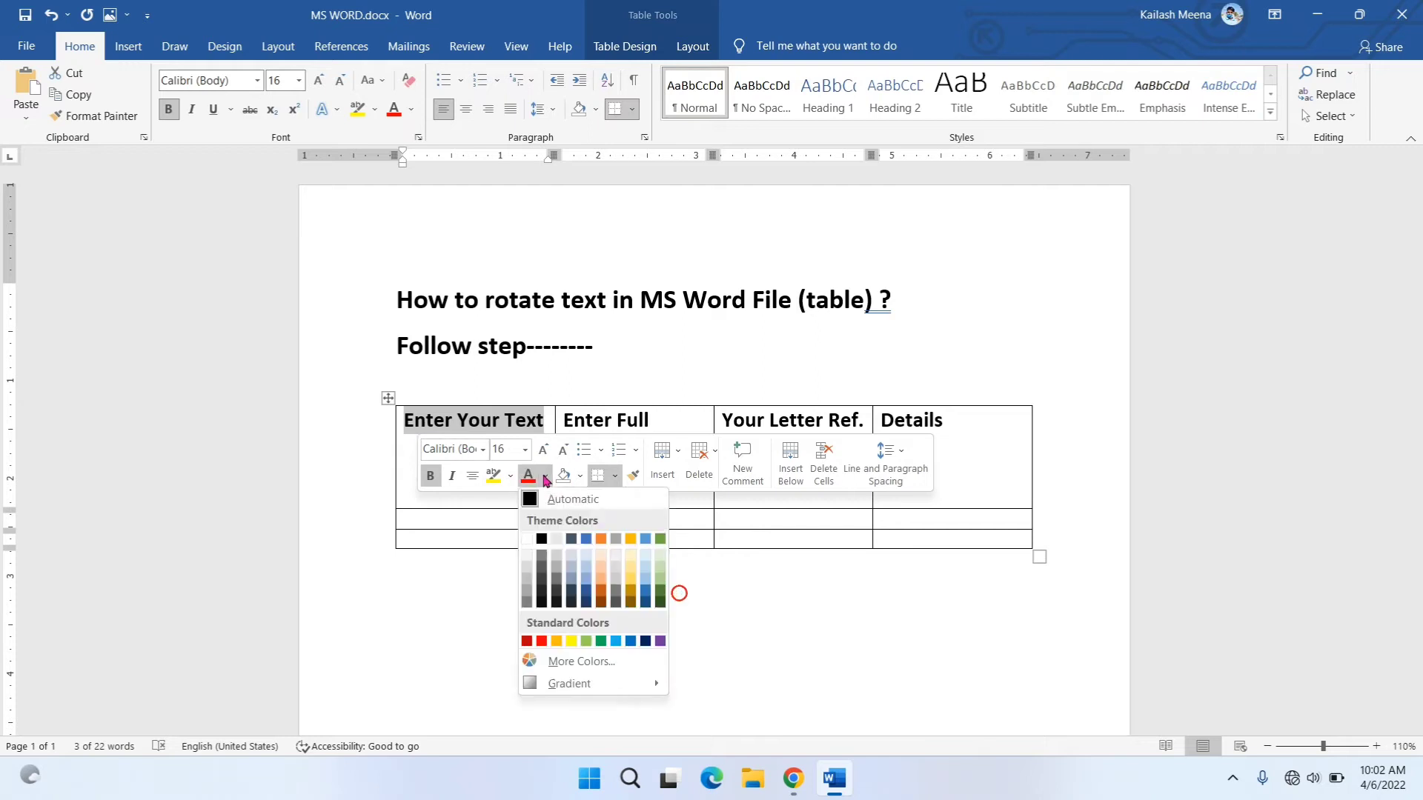
click(601, 601)
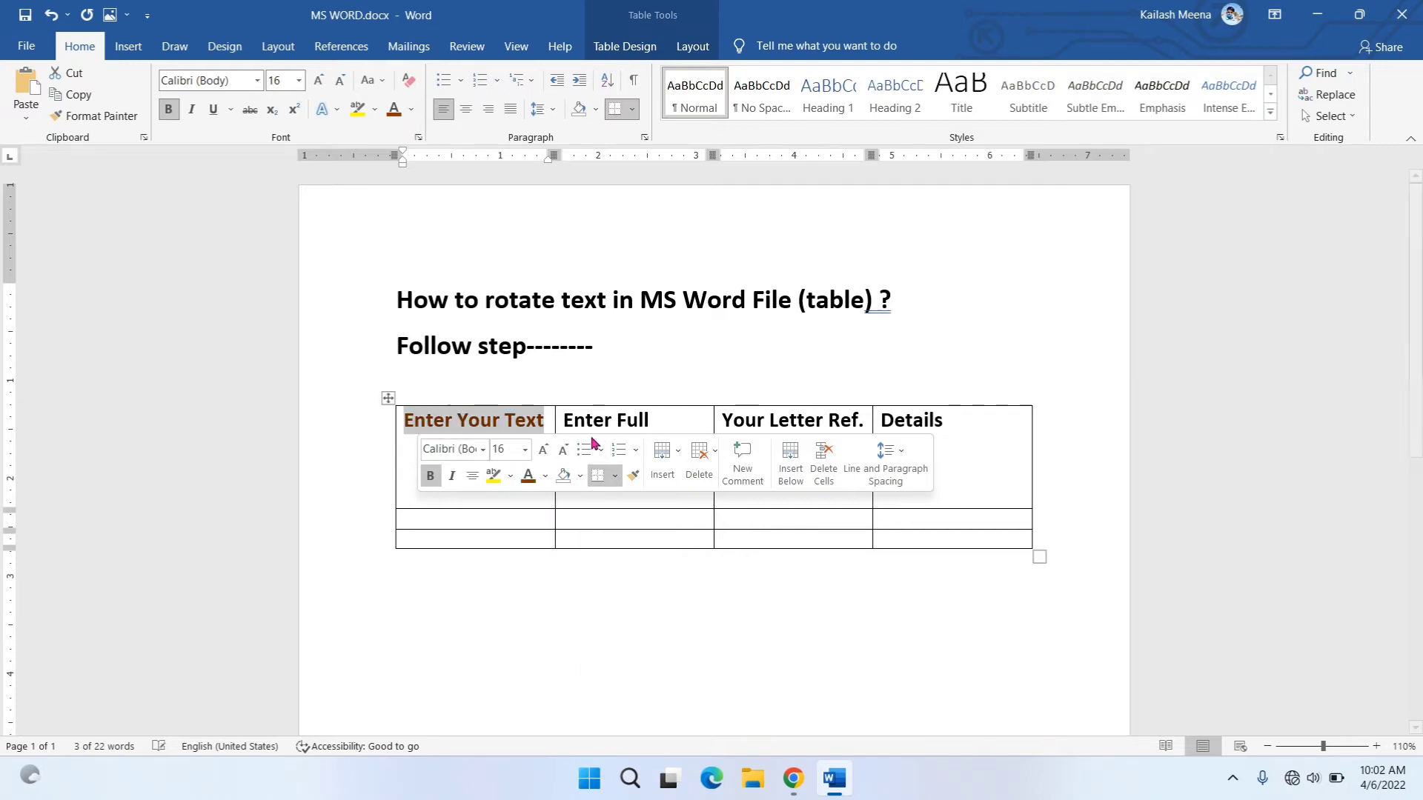
click(545, 476)
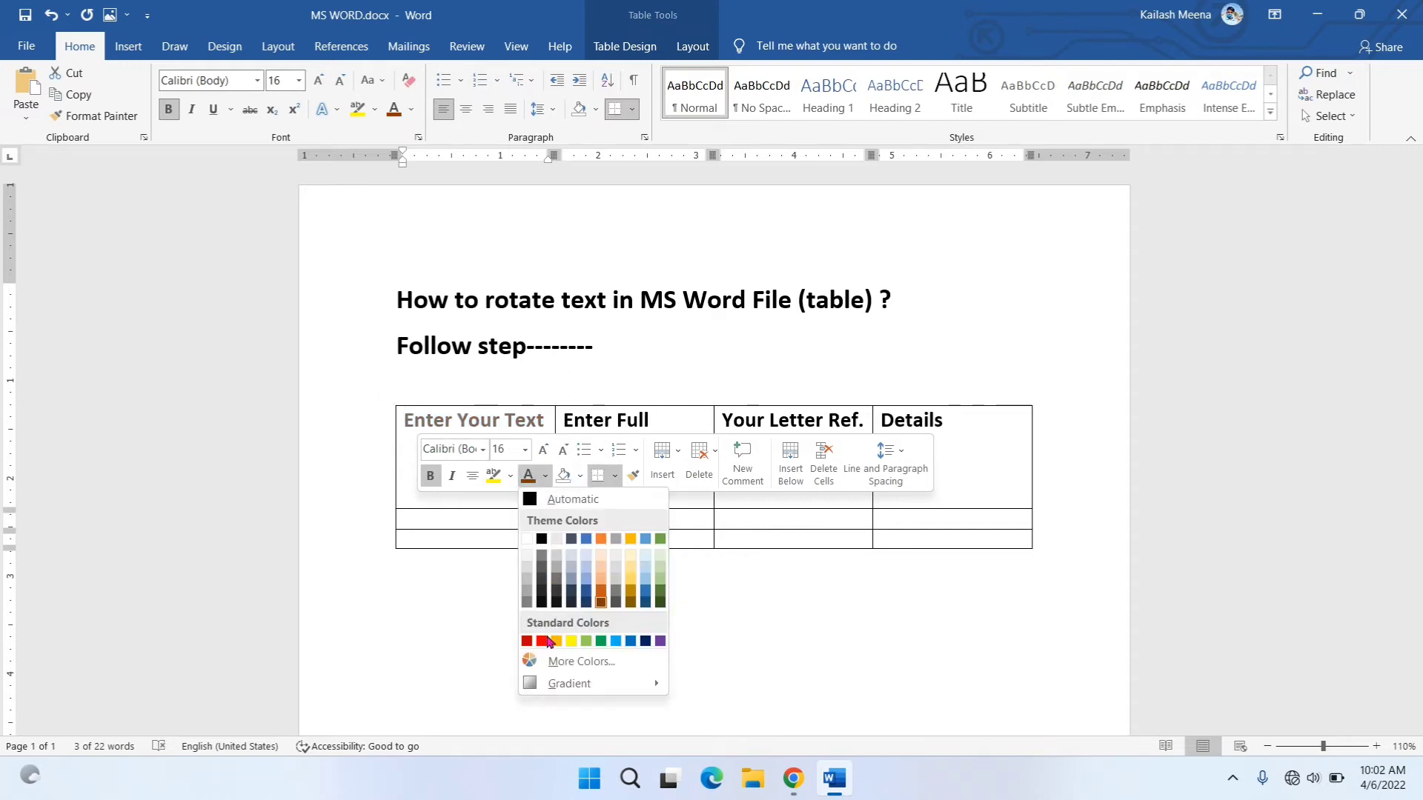
click(544, 641)
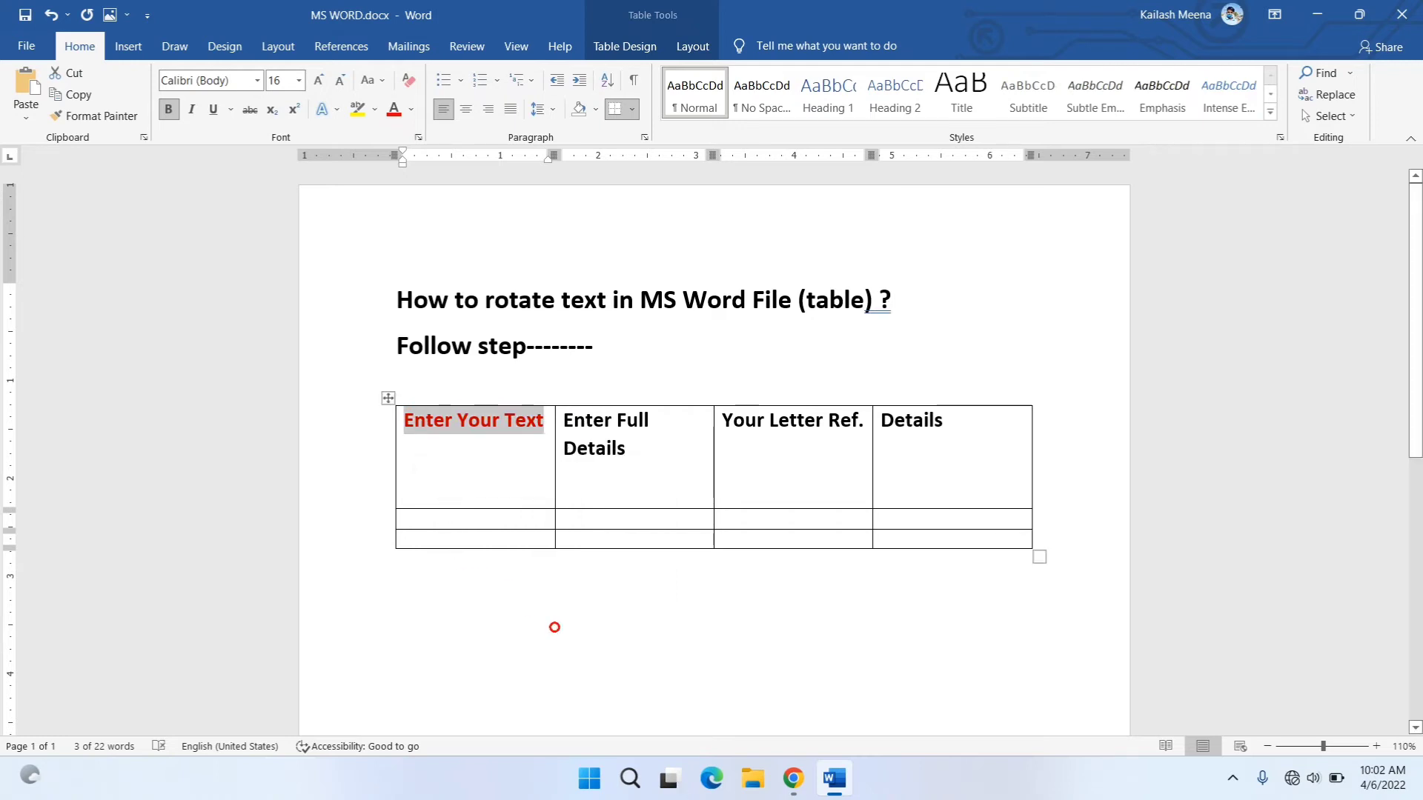
click(554, 626)
drag(549, 422, 428, 422)
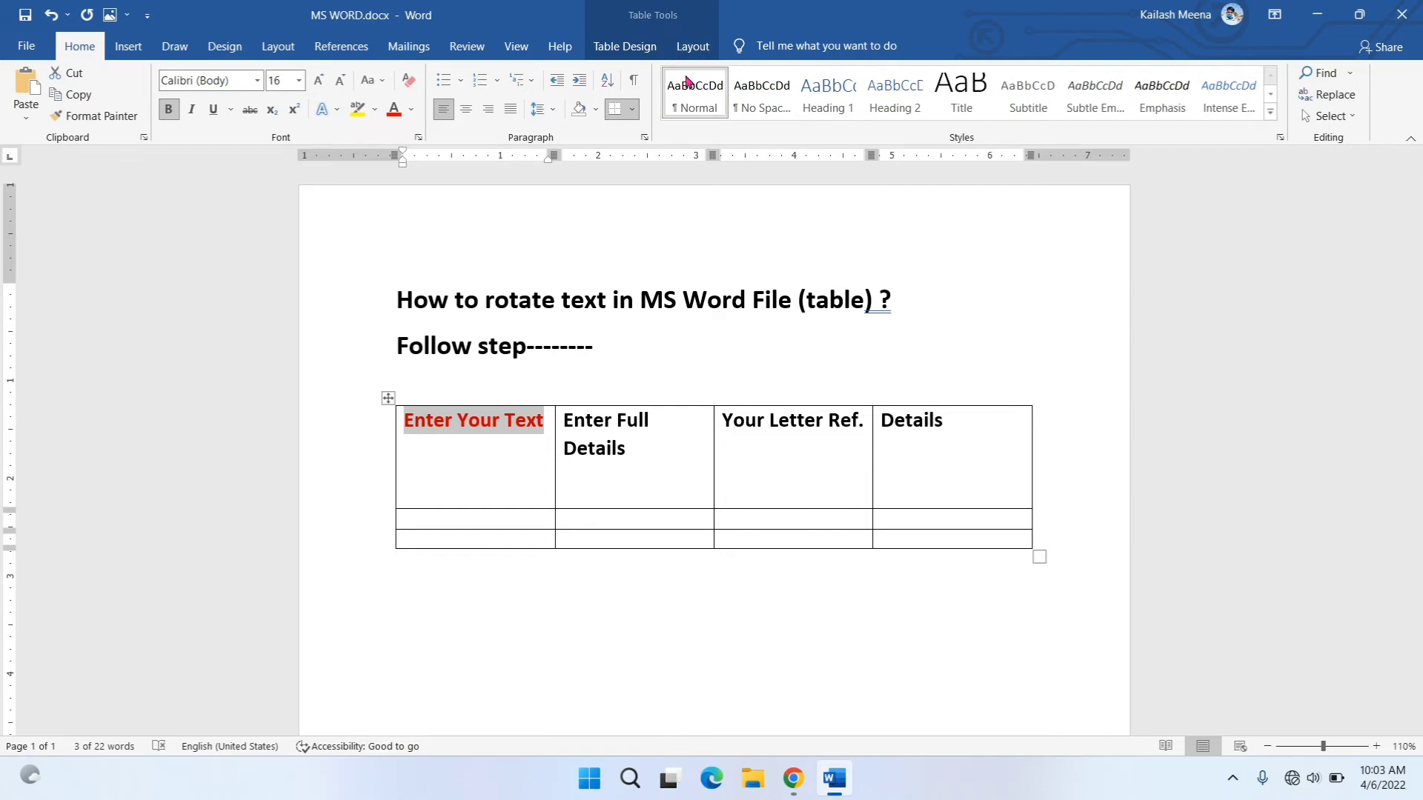
- Rotate 'Enter Your Text' to read bottom-to-top and stretch the header row to 1.49"
click(690, 48)
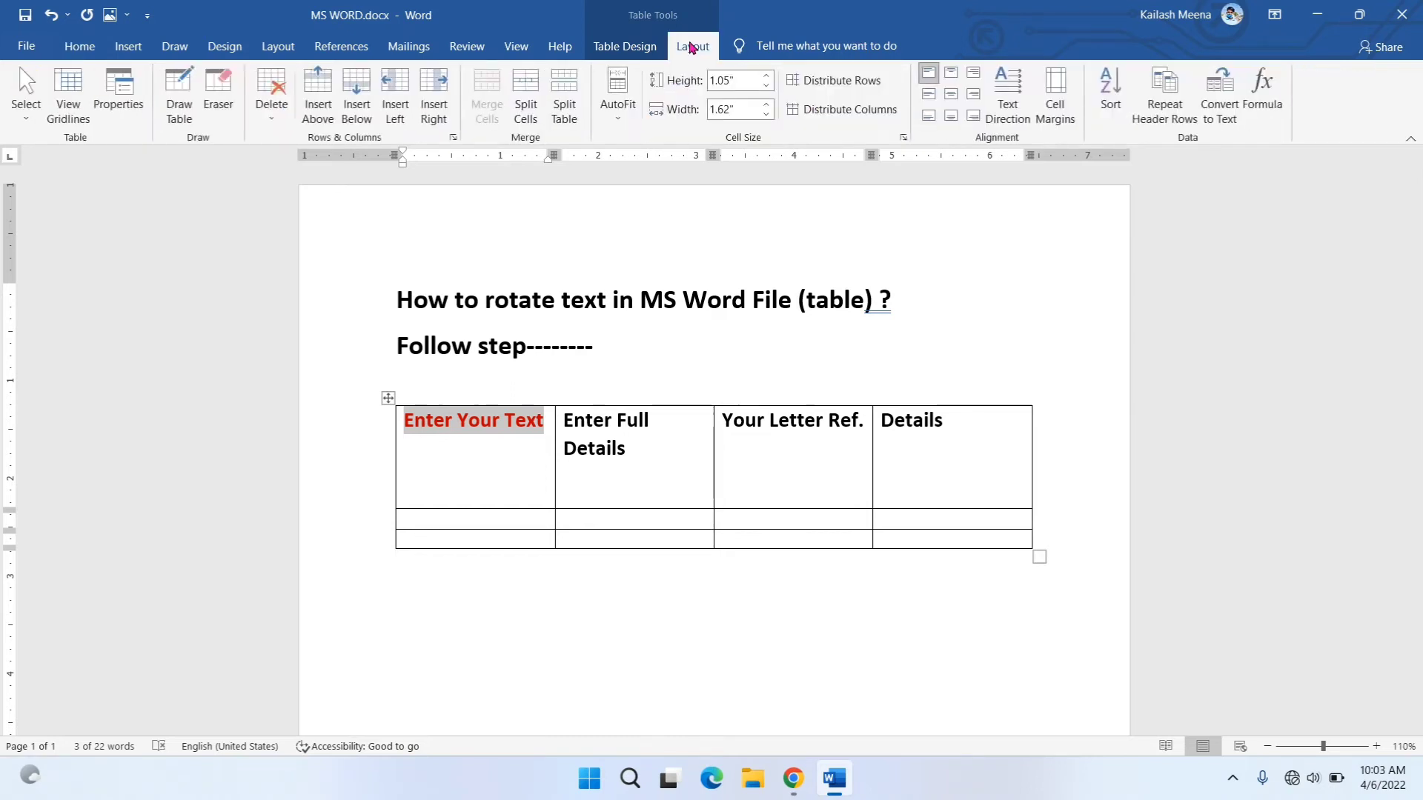
click(1009, 92)
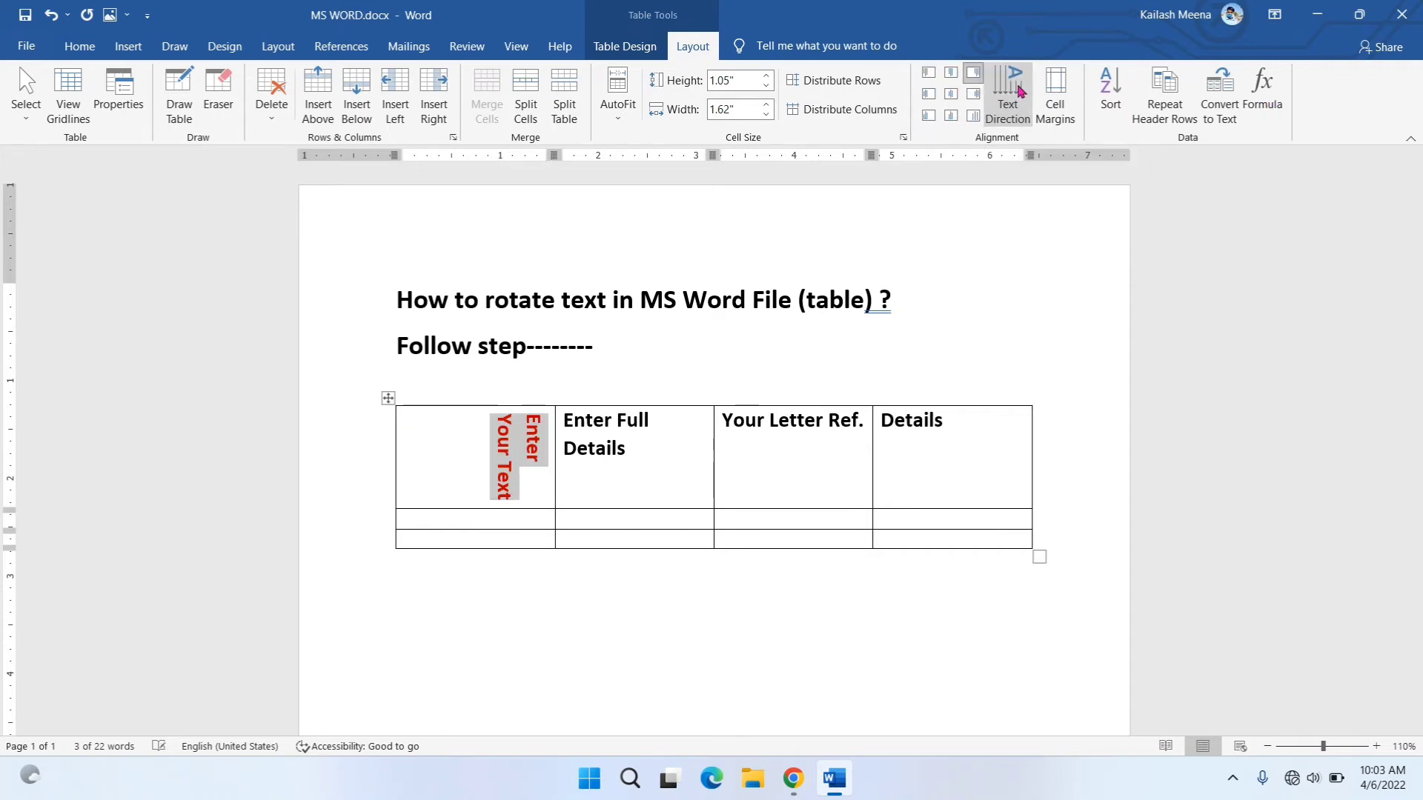
click(1019, 90)
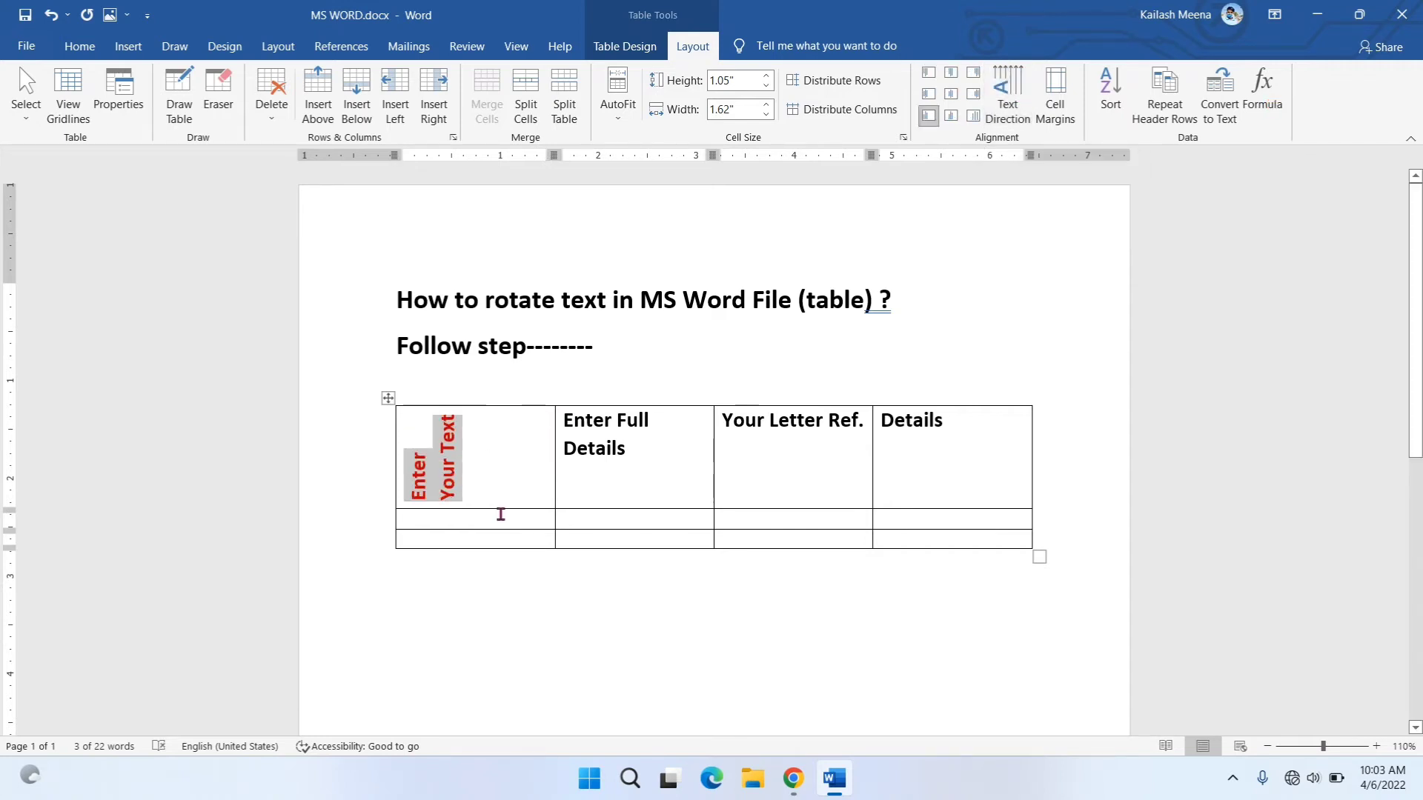
mouse_move(500, 510)
mouse_down()
mouse_move(501, 557)
mouse_move(504, 526)
mouse_up()
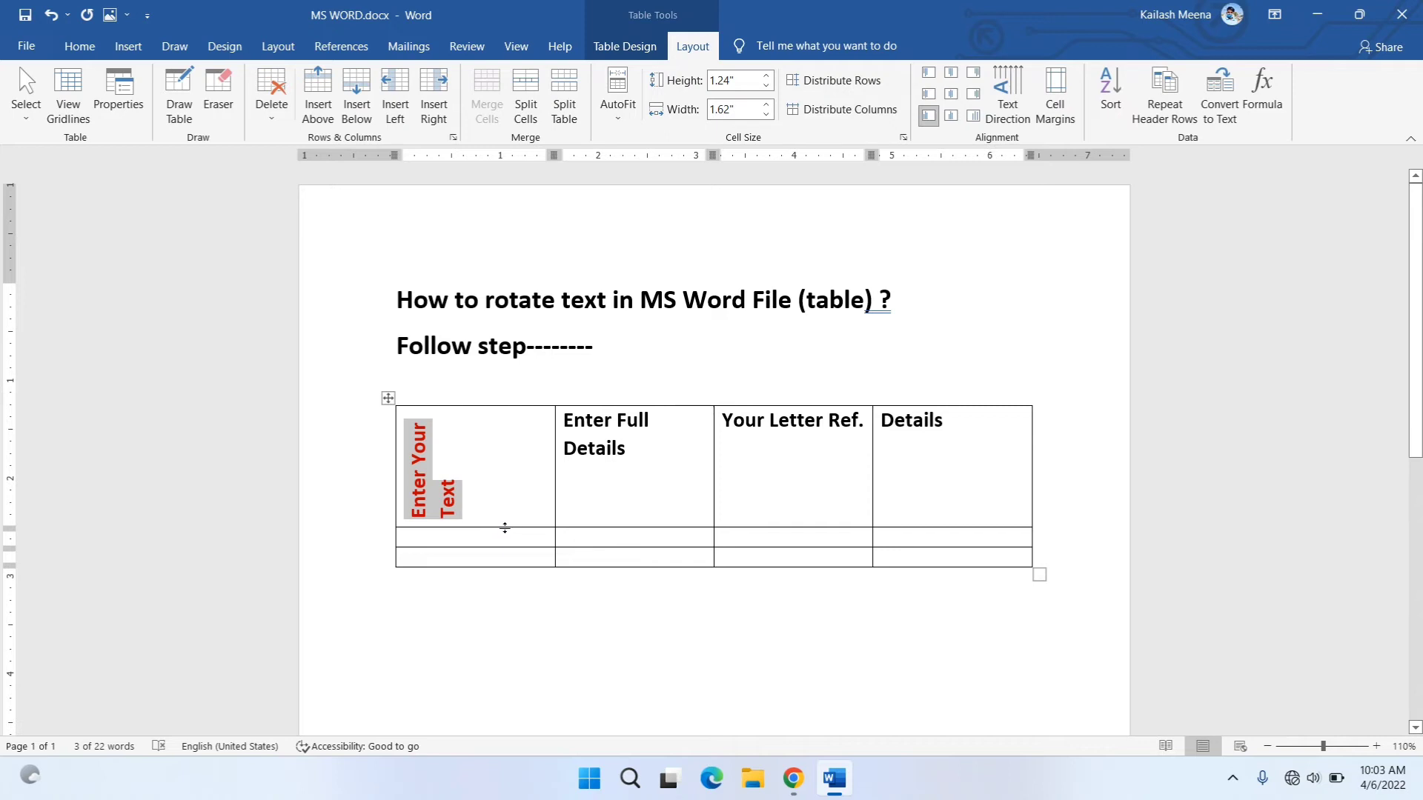
drag(505, 527, 505, 551)
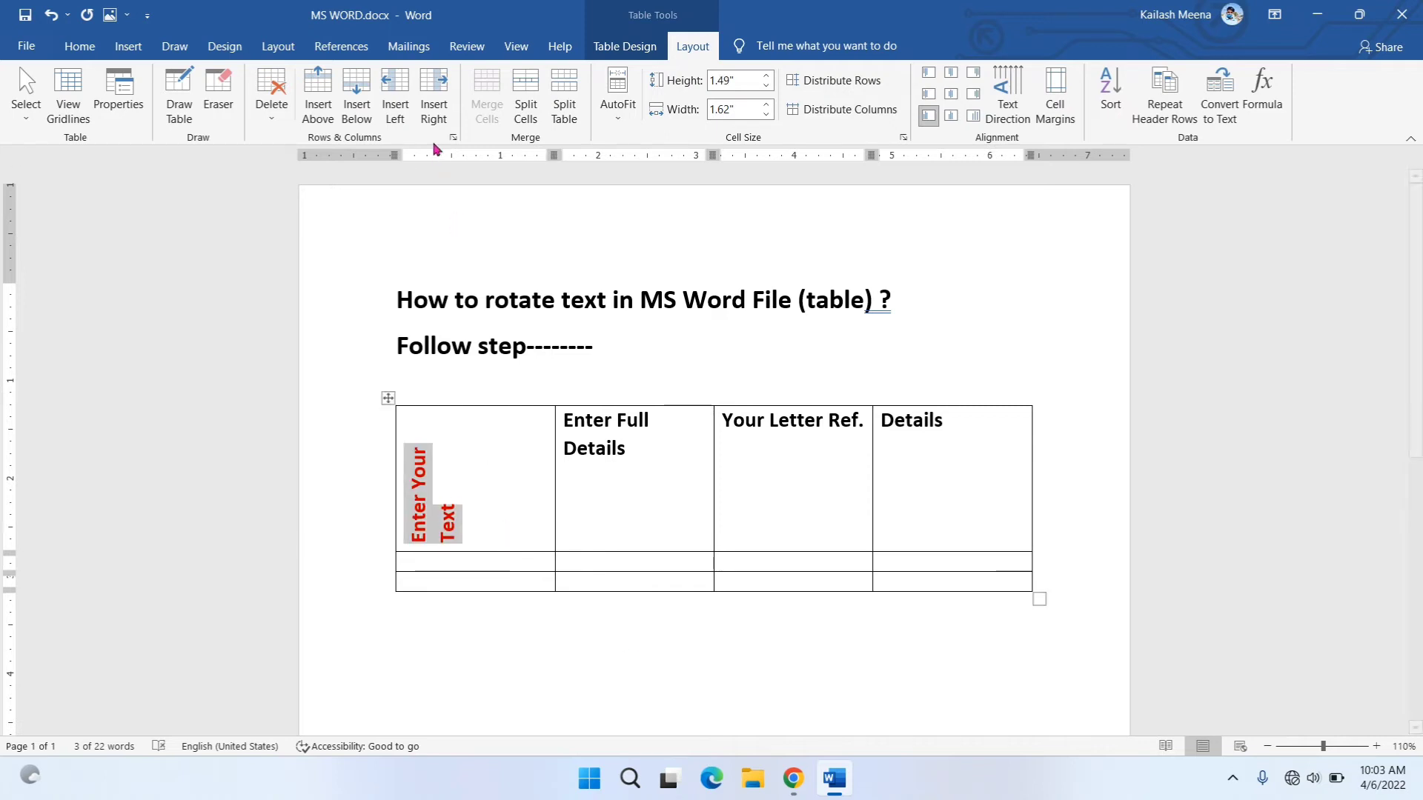
- Cycle the 'Enter Your Text' heading through its text direction options
click(974, 93)
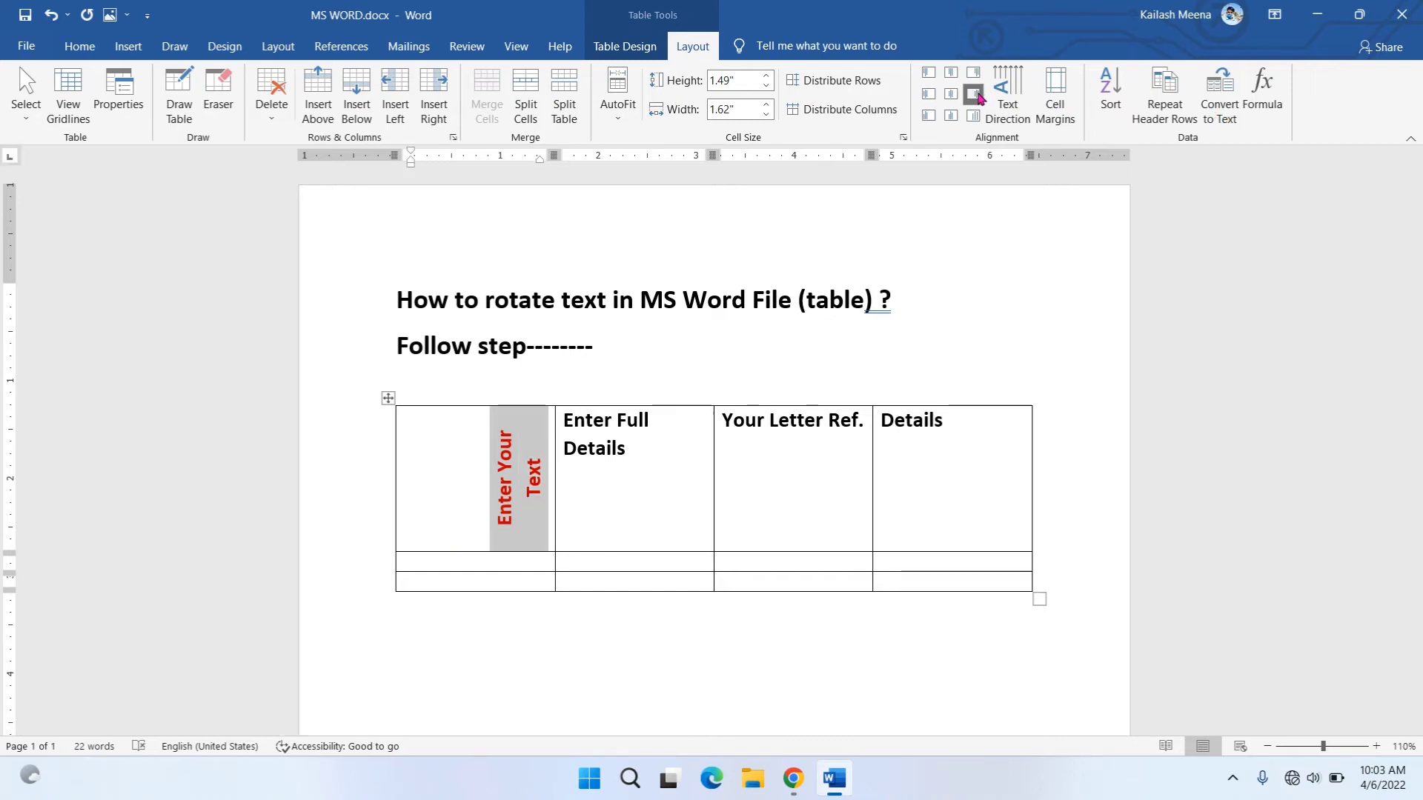
click(1017, 99)
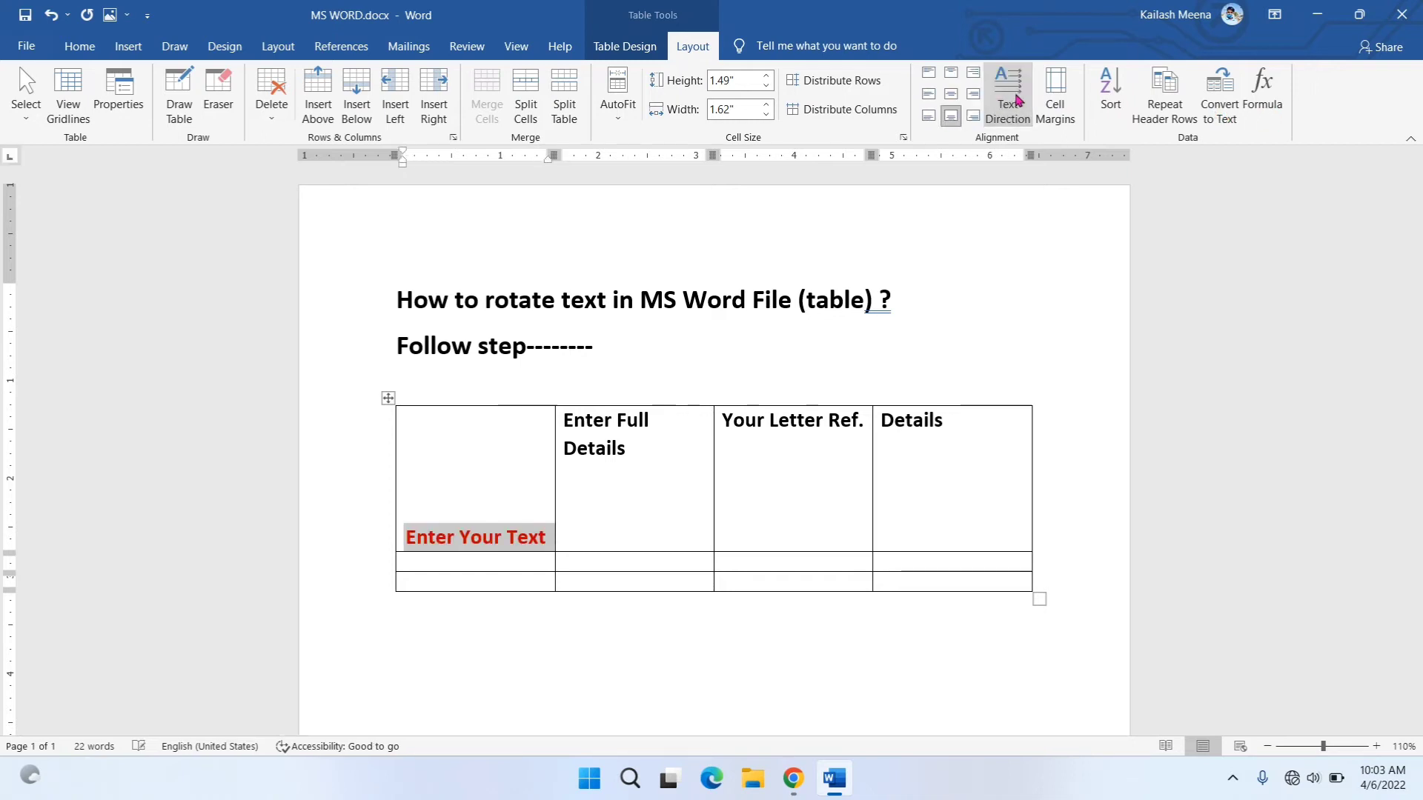
click(1017, 99)
click(1017, 100)
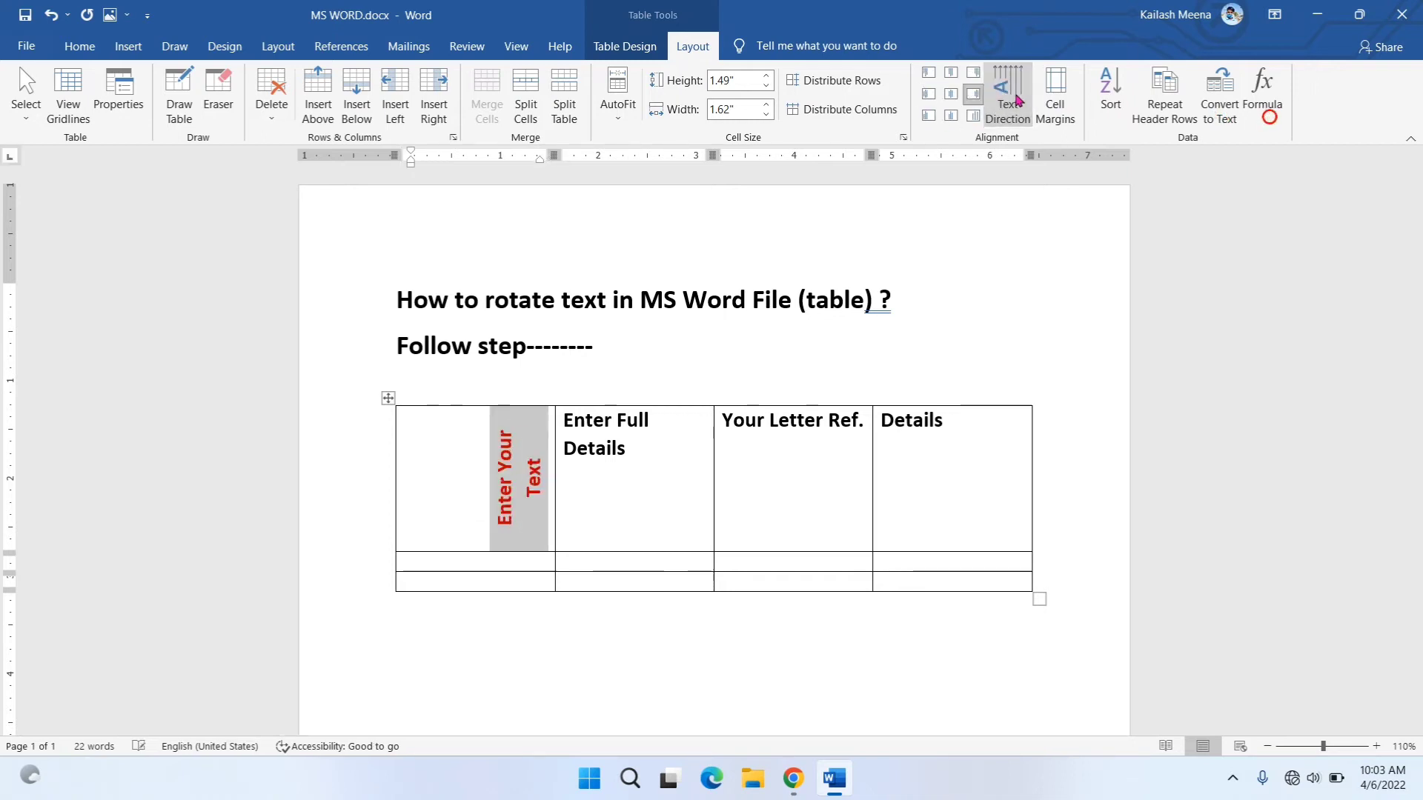
click(1017, 99)
click(1016, 99)
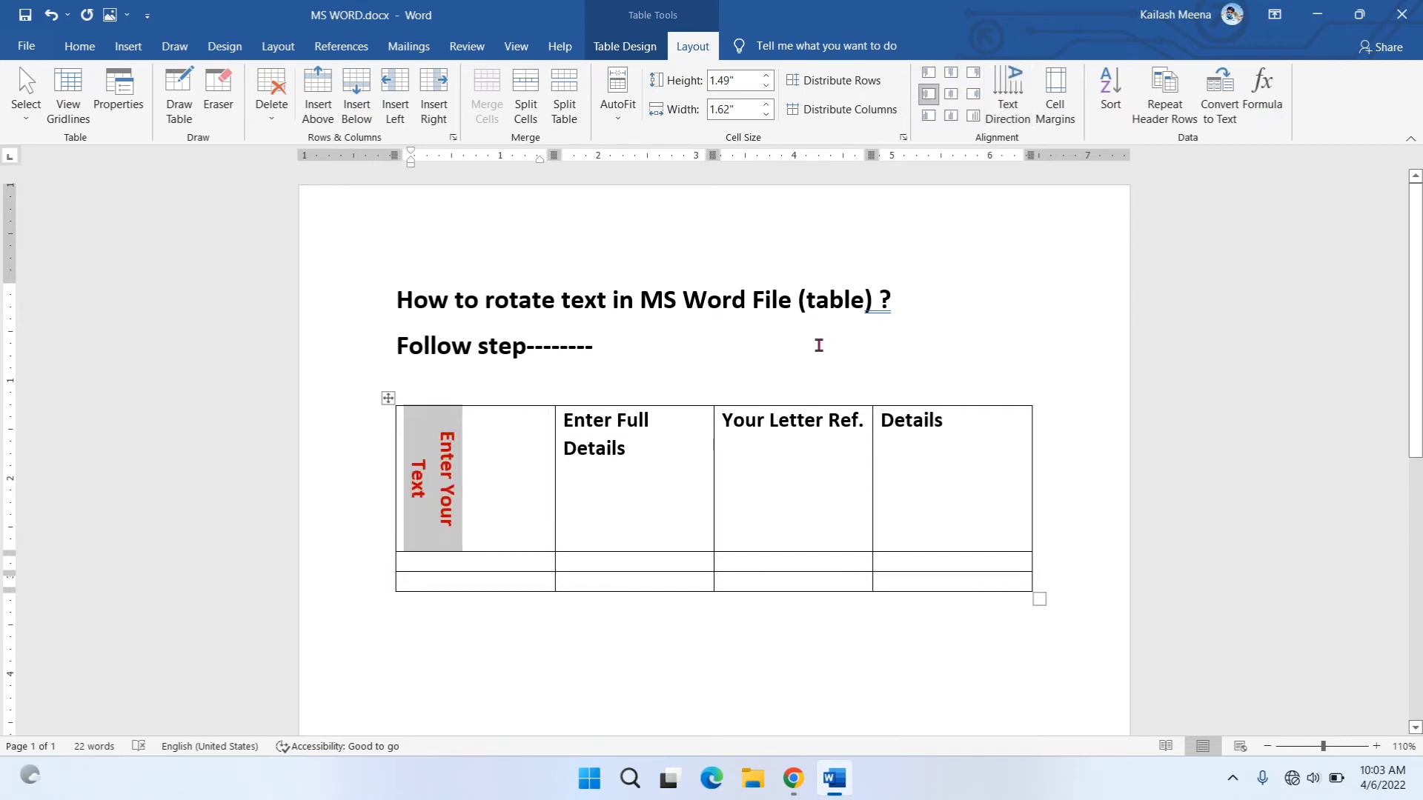
click(1014, 99)
click(1014, 99)
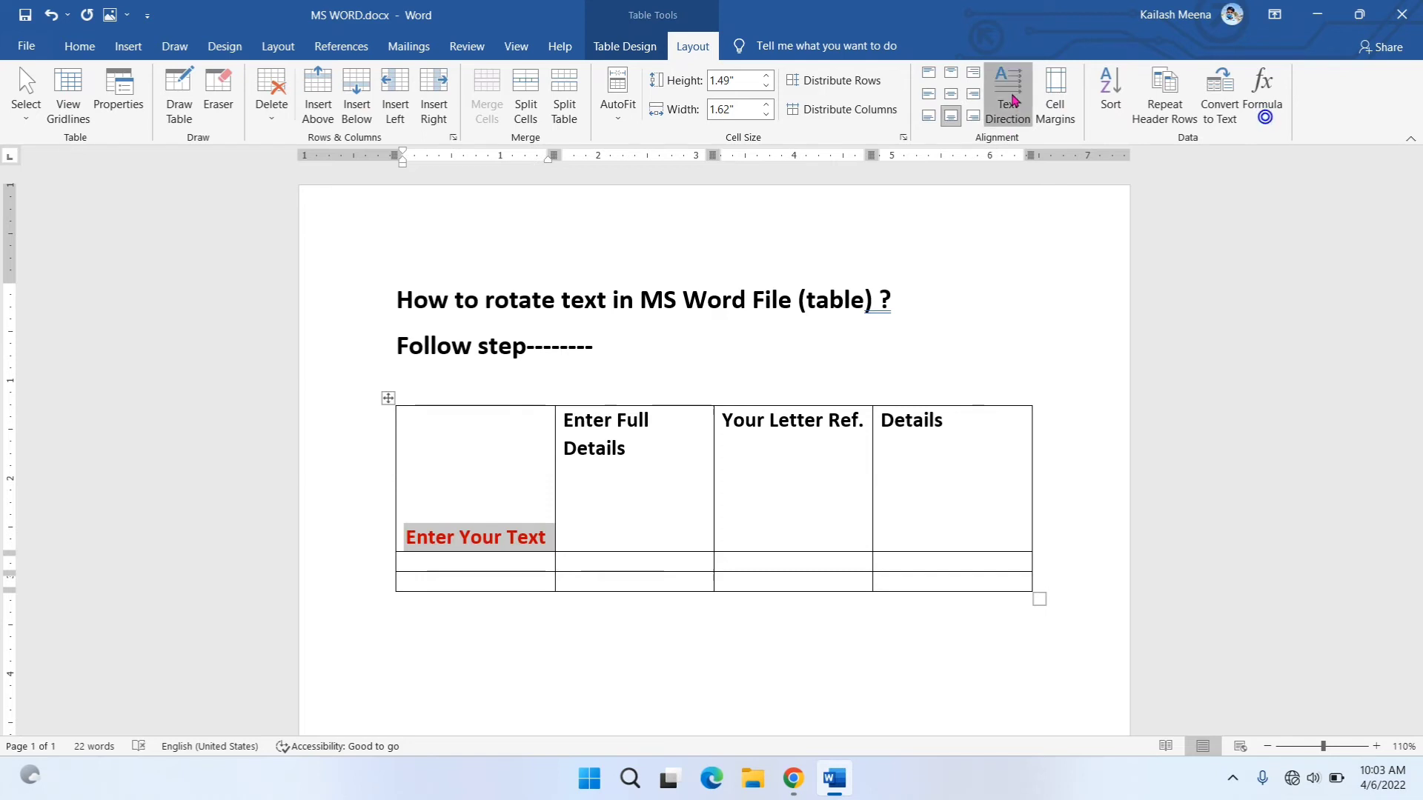
click(1013, 99)
- Try the cell alignment positions, ending with bottom-to-top text aligned center-left
click(950, 94)
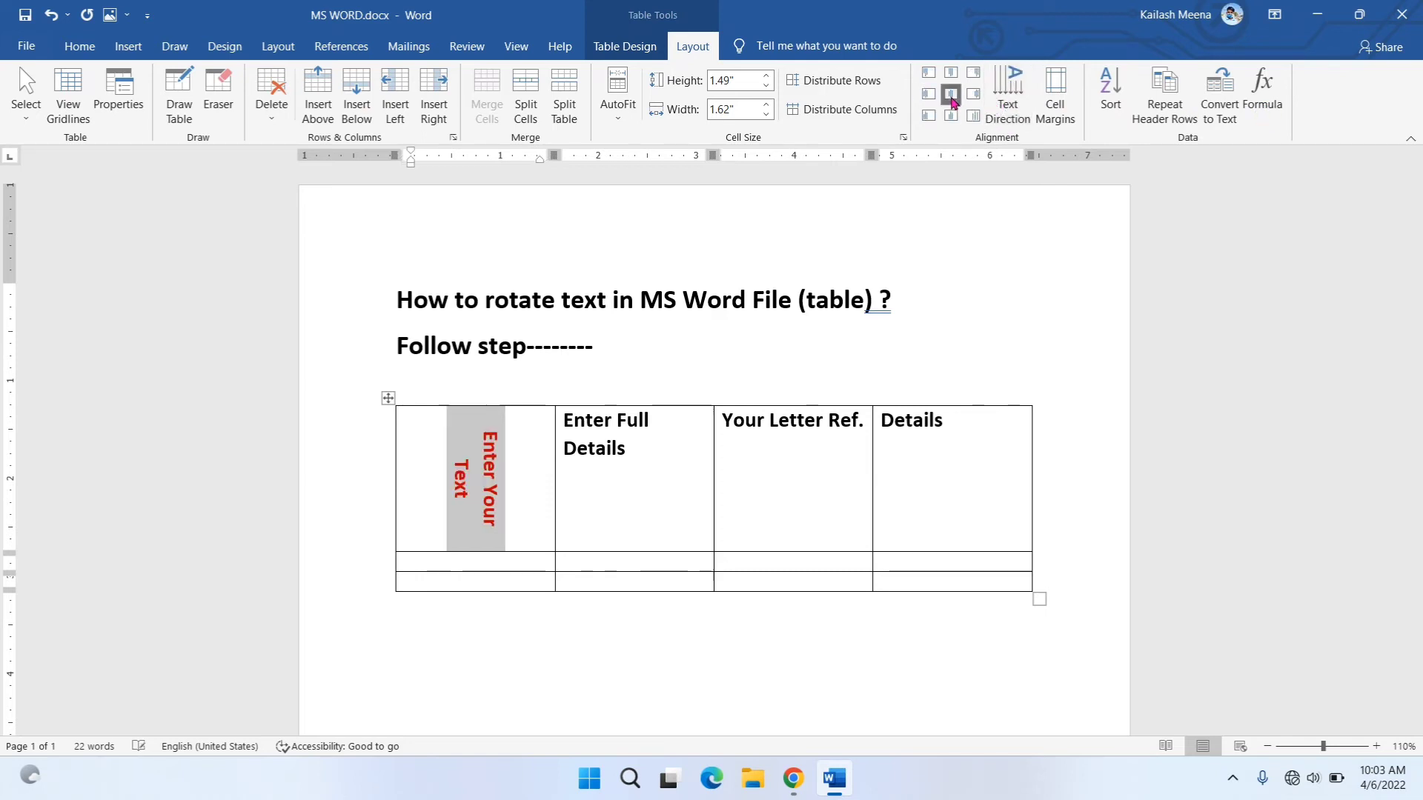
click(973, 94)
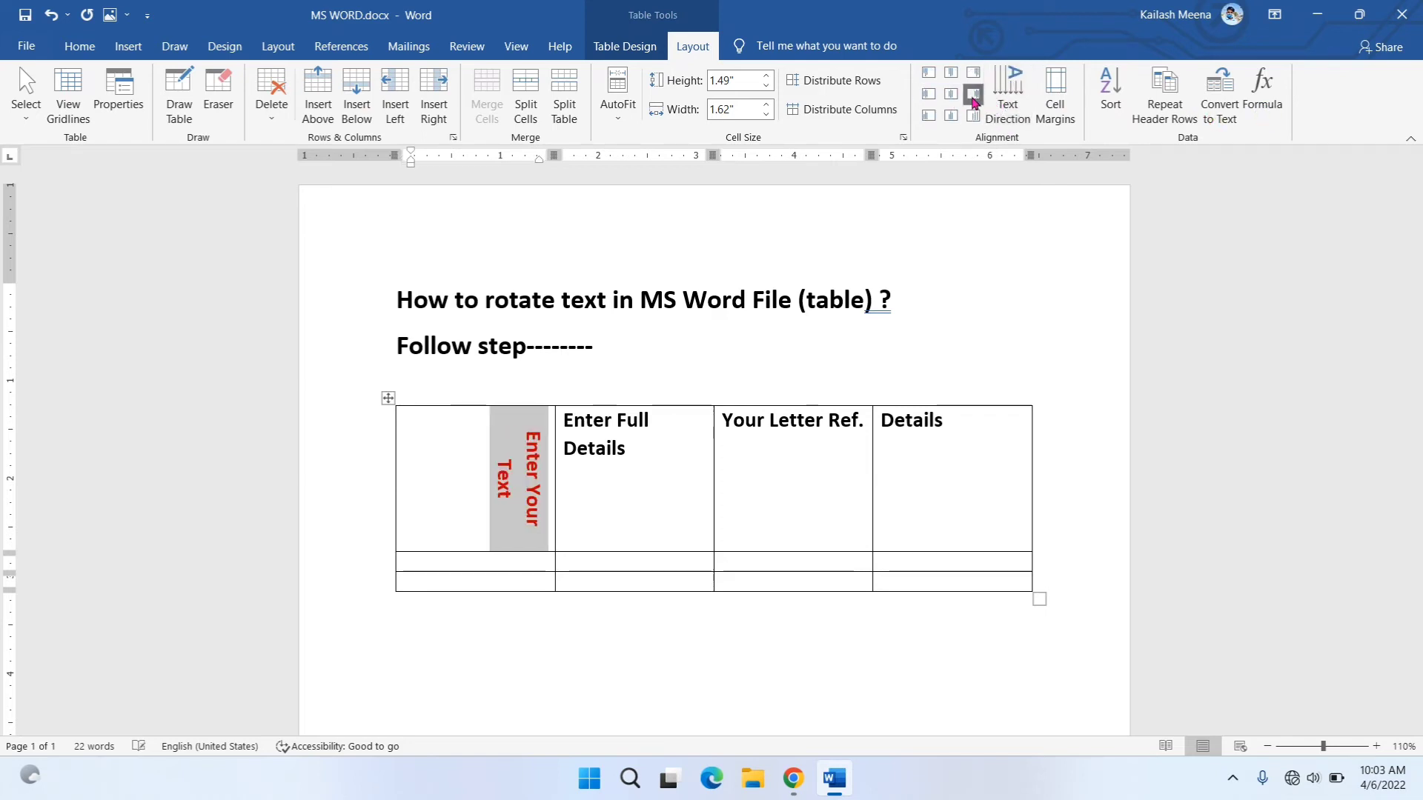
click(929, 95)
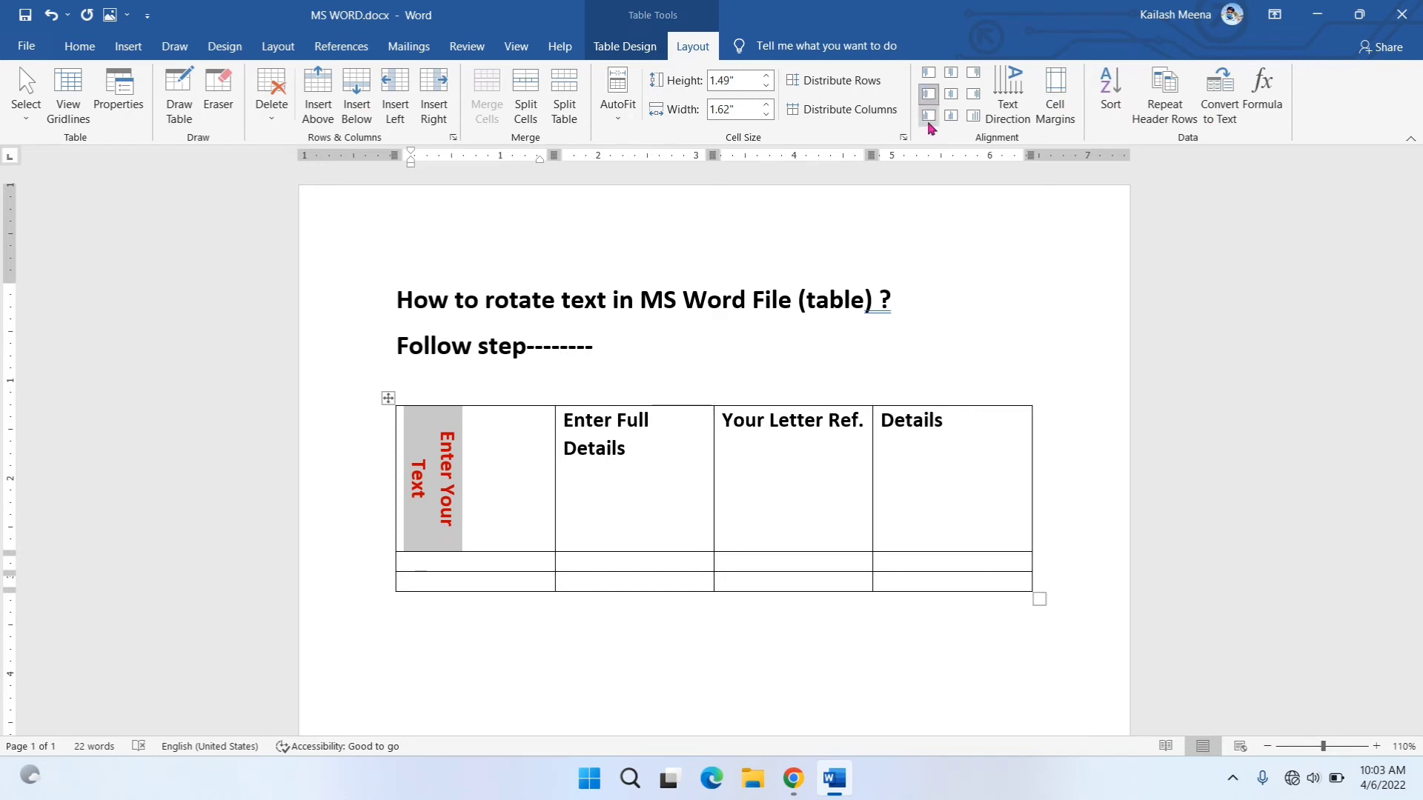
click(928, 116)
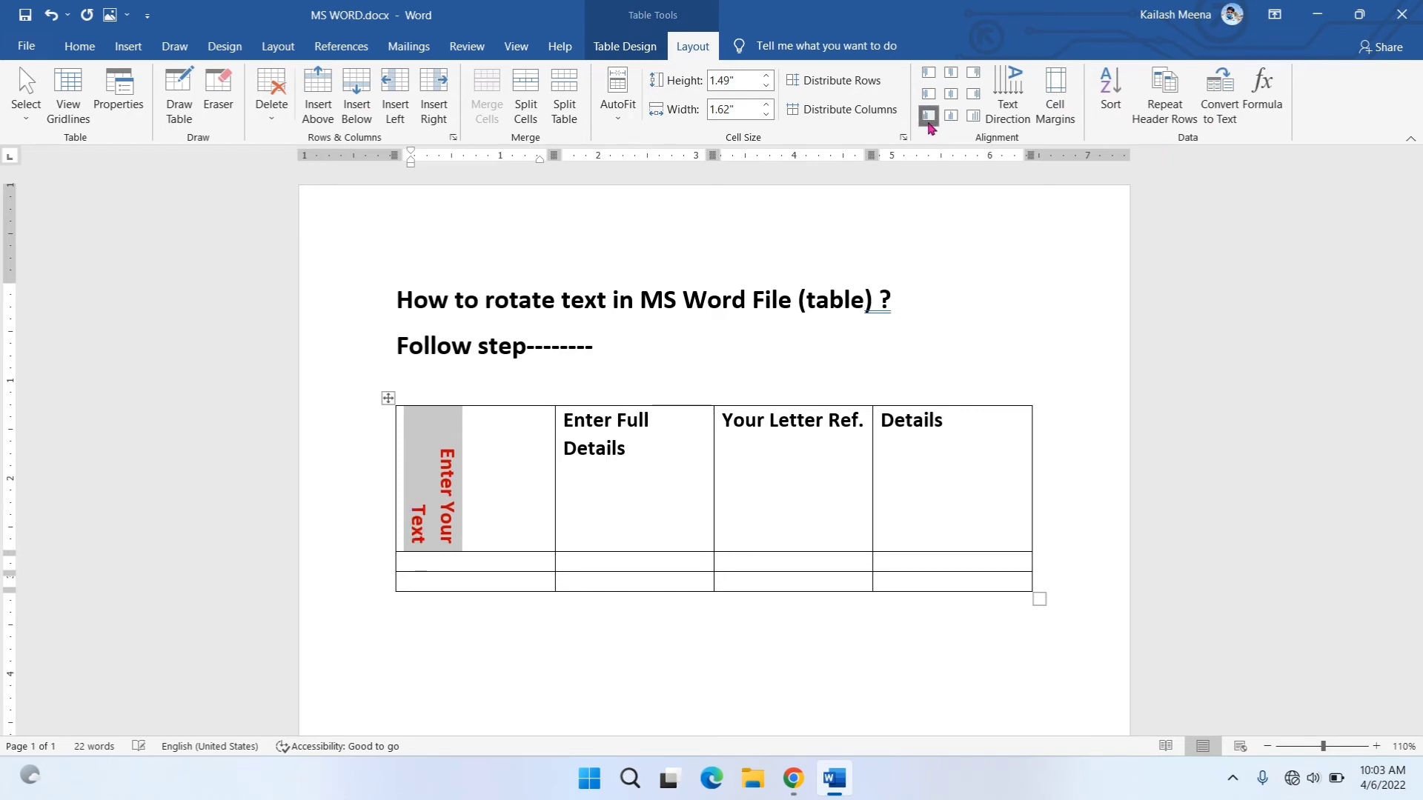
click(927, 78)
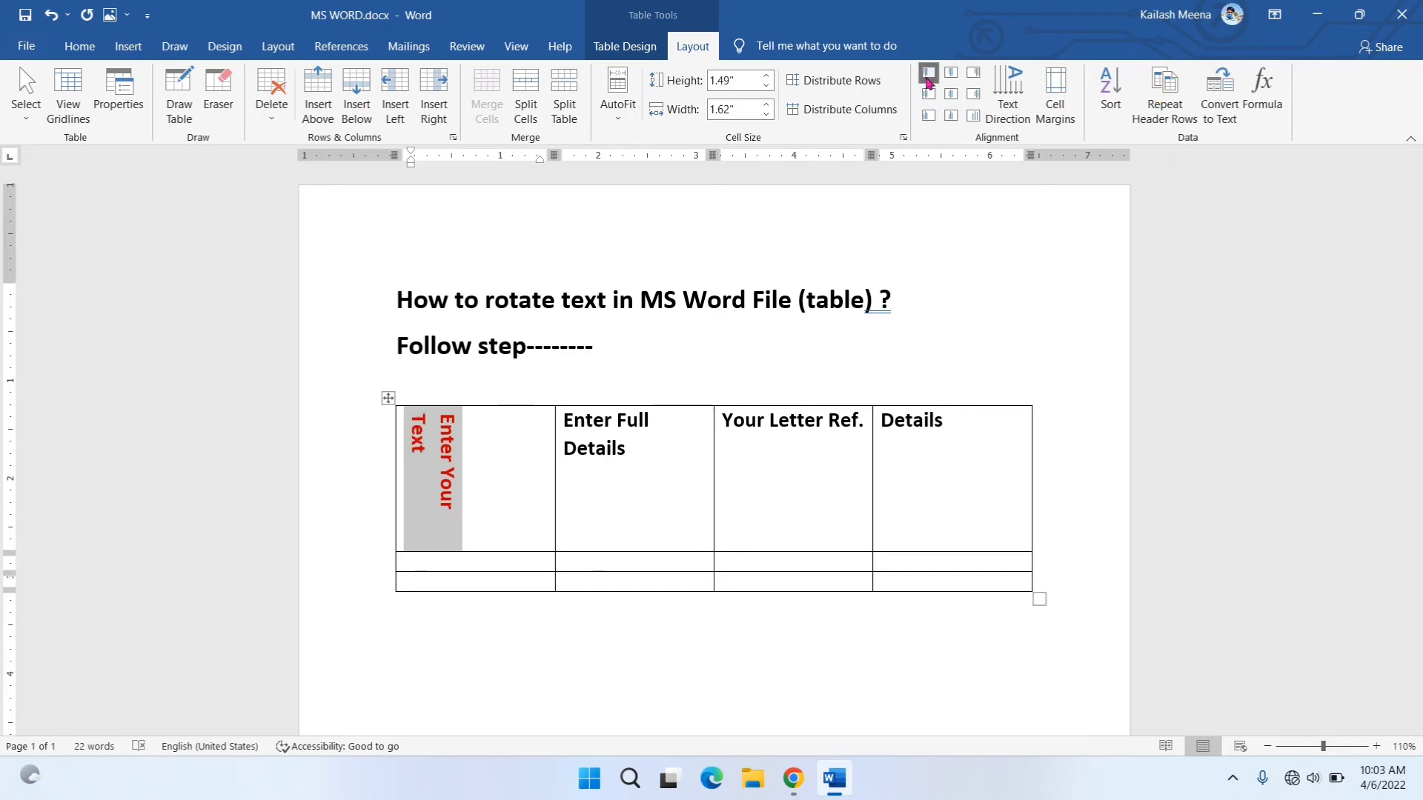
click(972, 116)
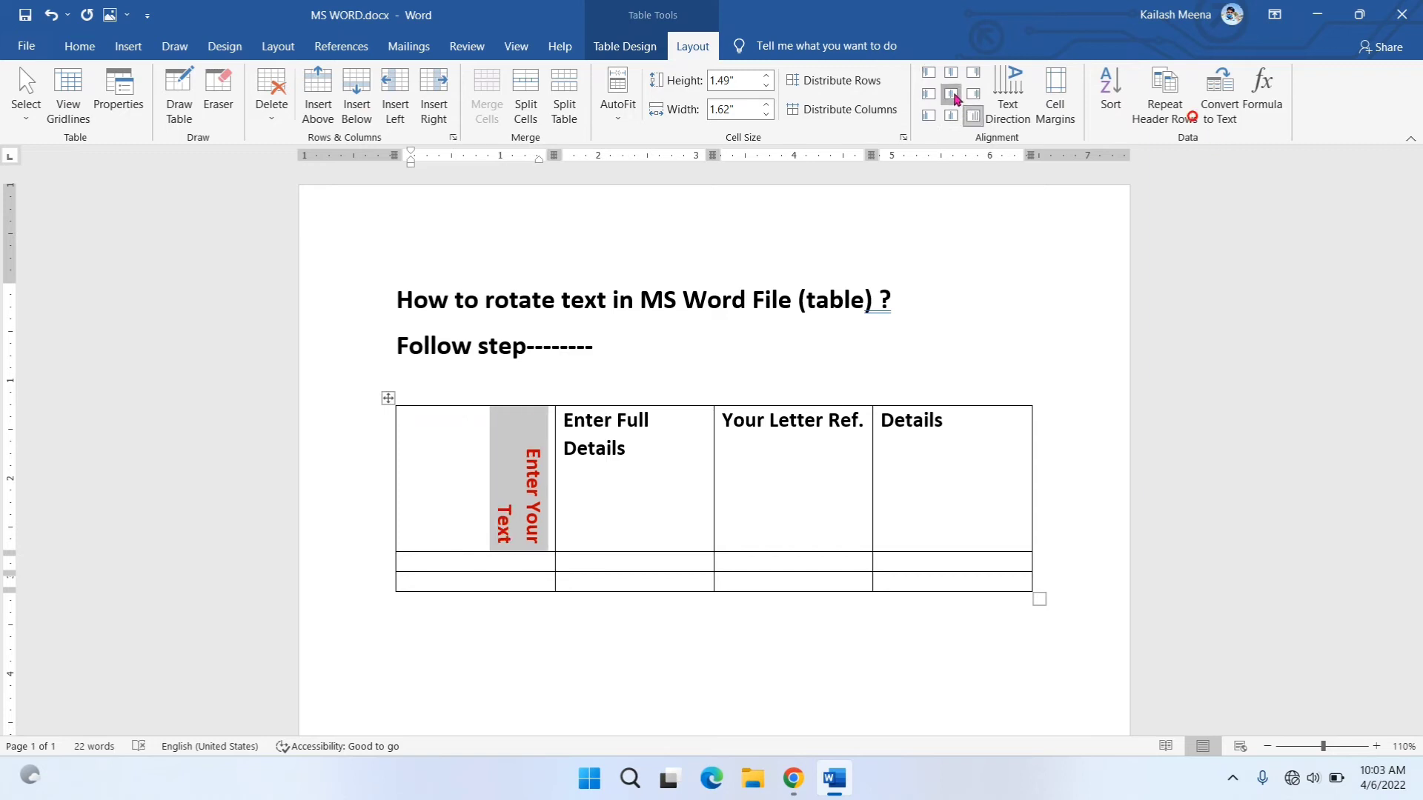
click(956, 99)
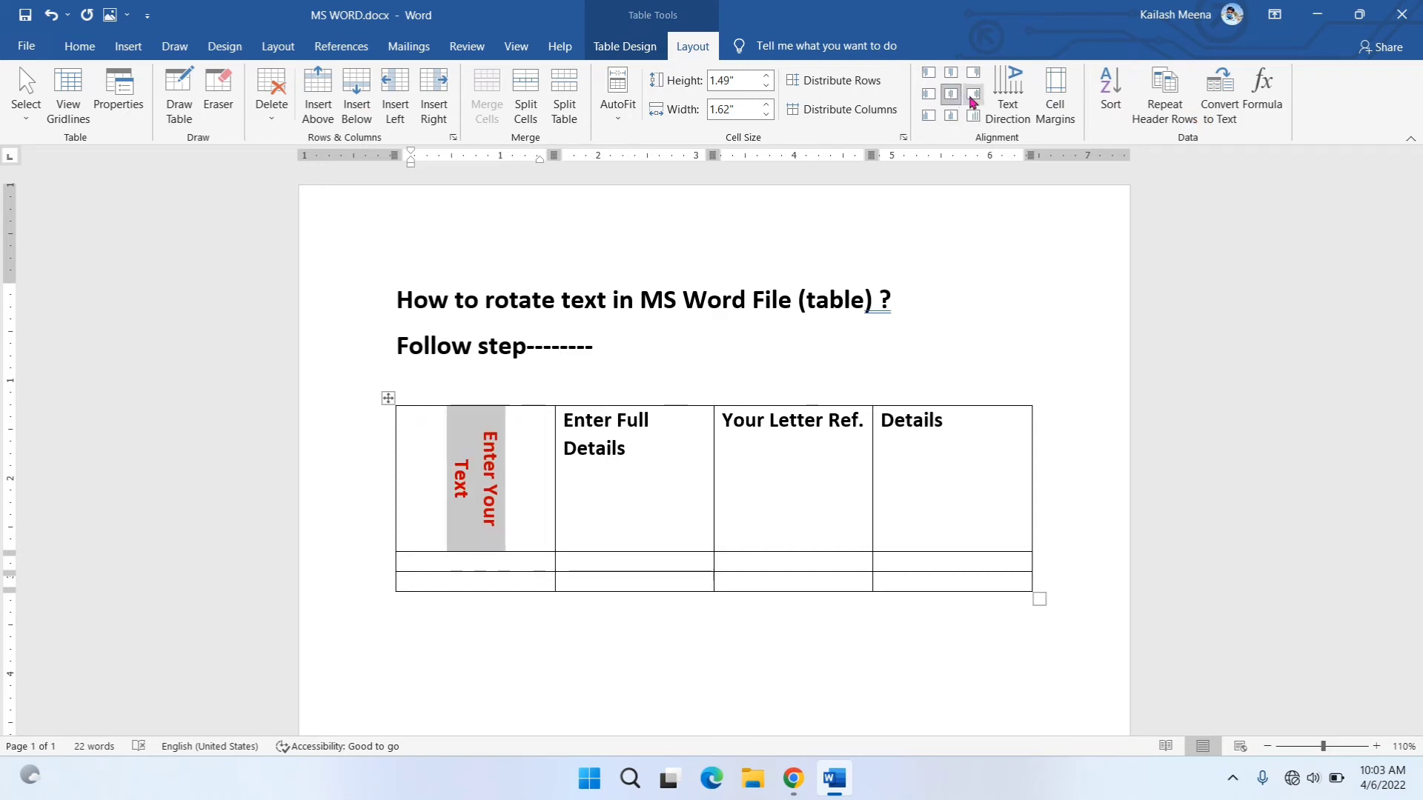
click(972, 95)
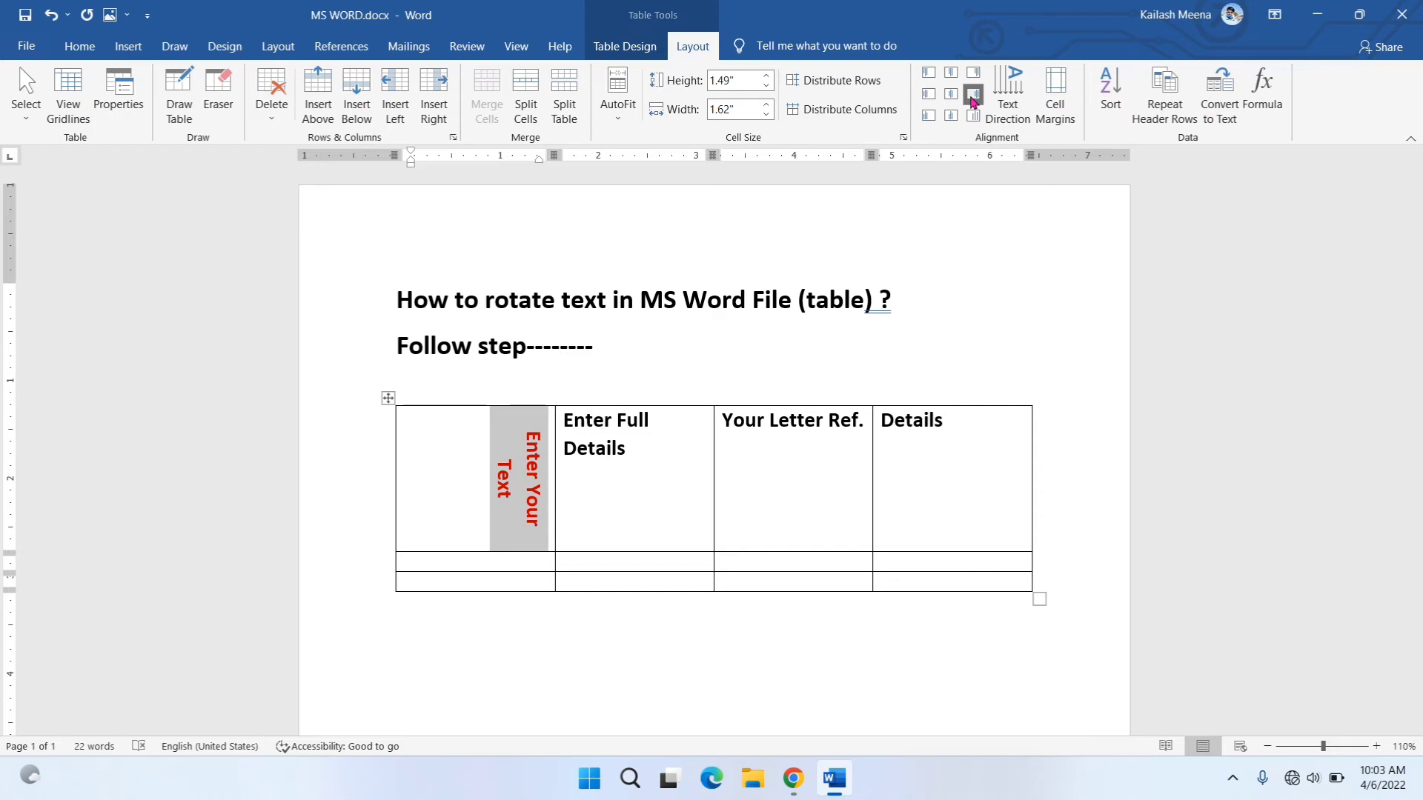
click(997, 101)
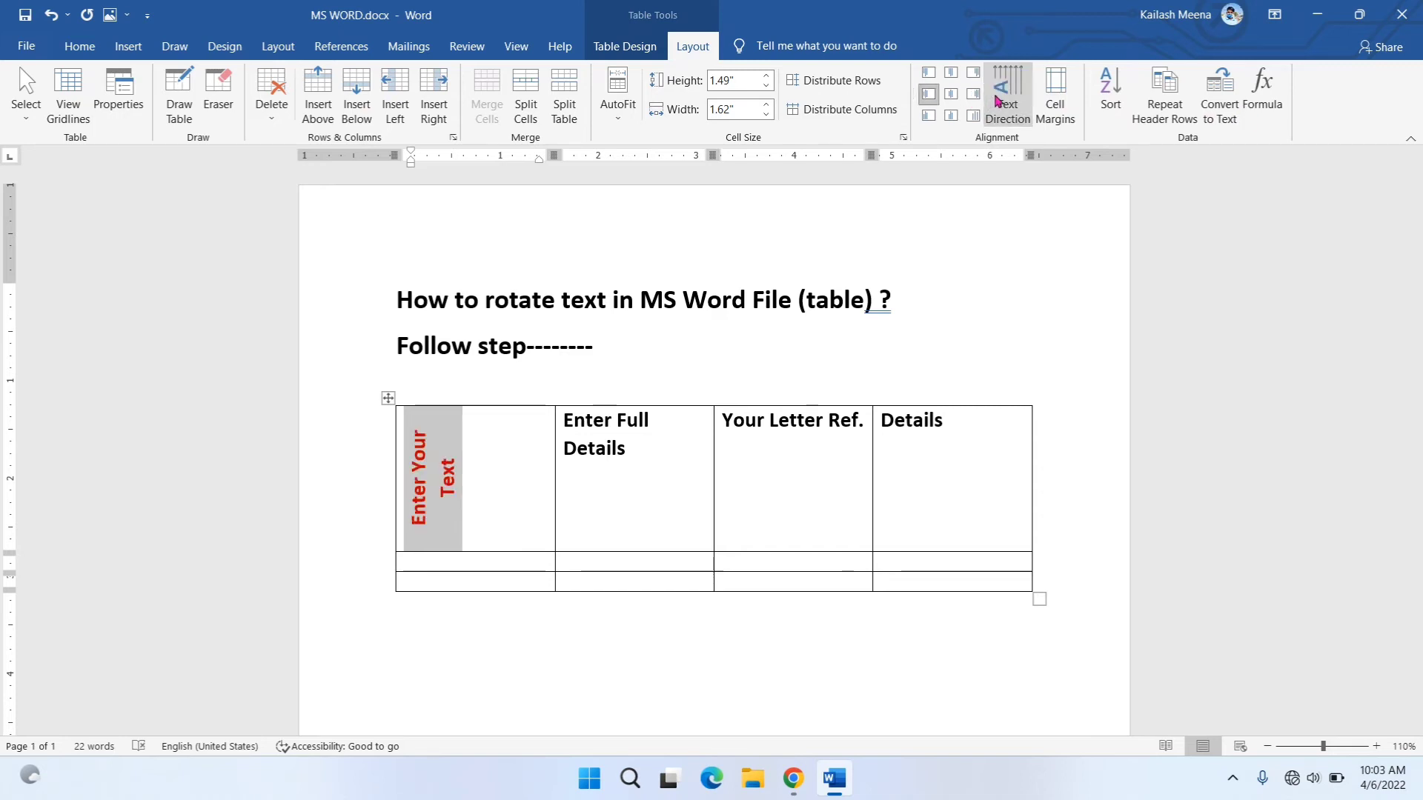
- Try rotating 'Enter Full Details', then return it to horizontal
drag(630, 449, 566, 421)
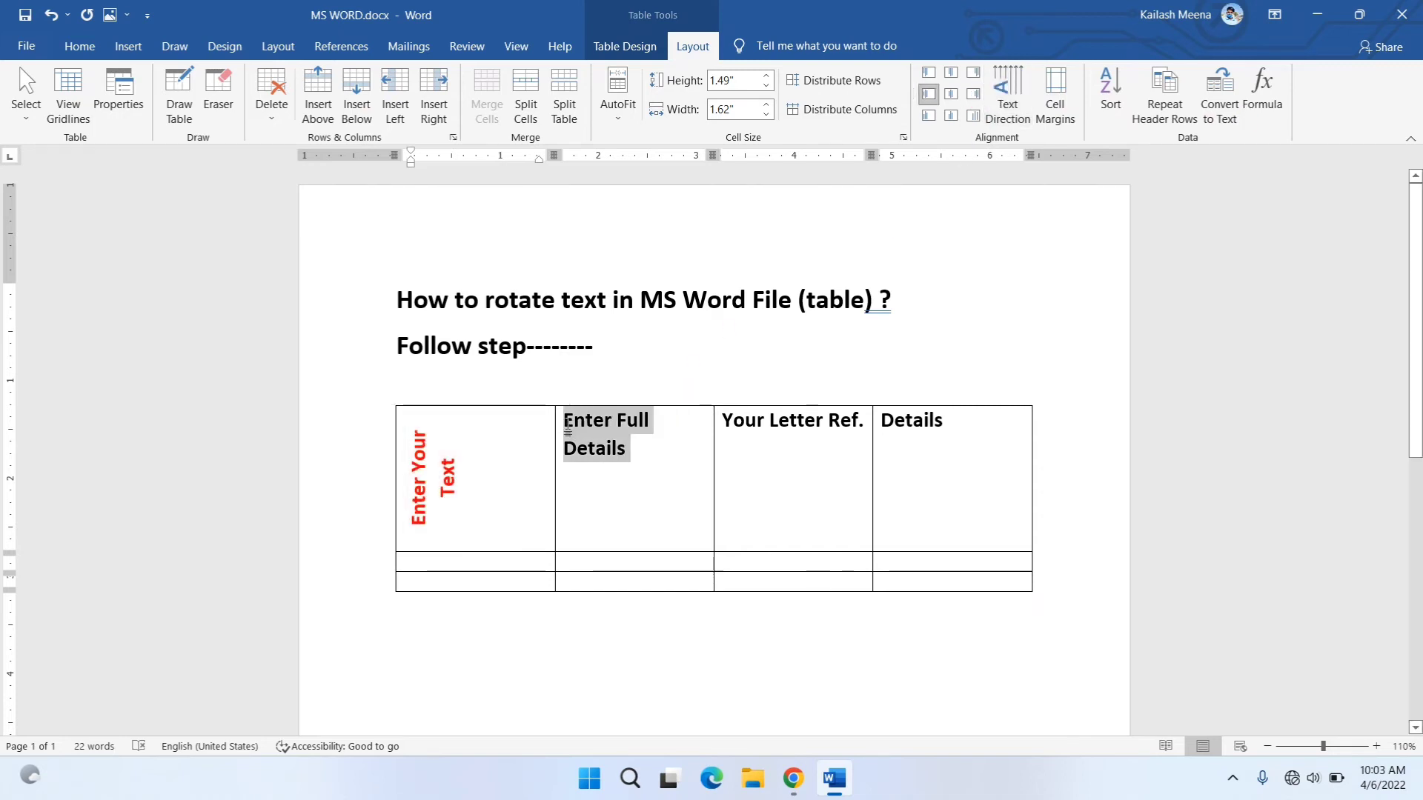
click(1006, 99)
click(1006, 99)
click(1005, 100)
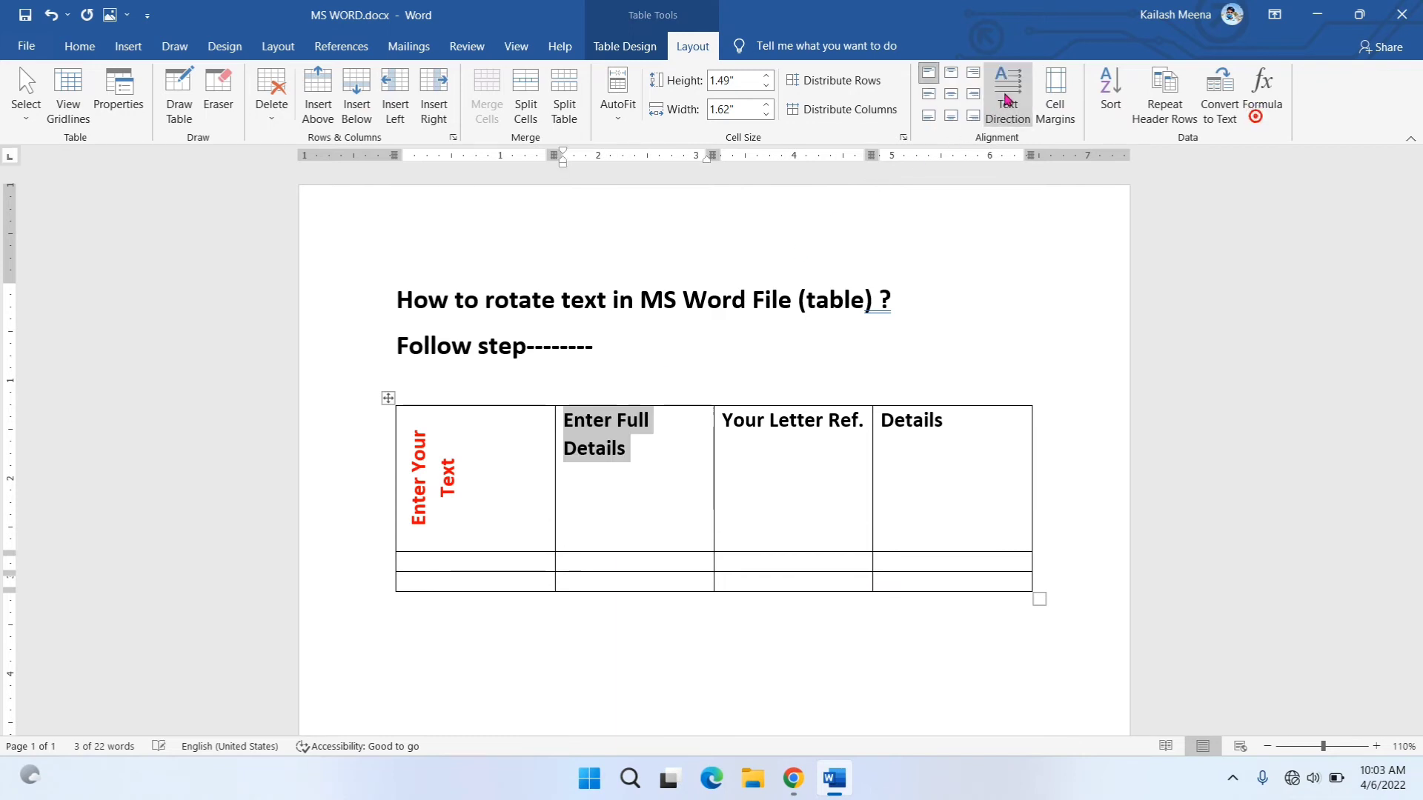
click(1005, 100)
click(1005, 100)
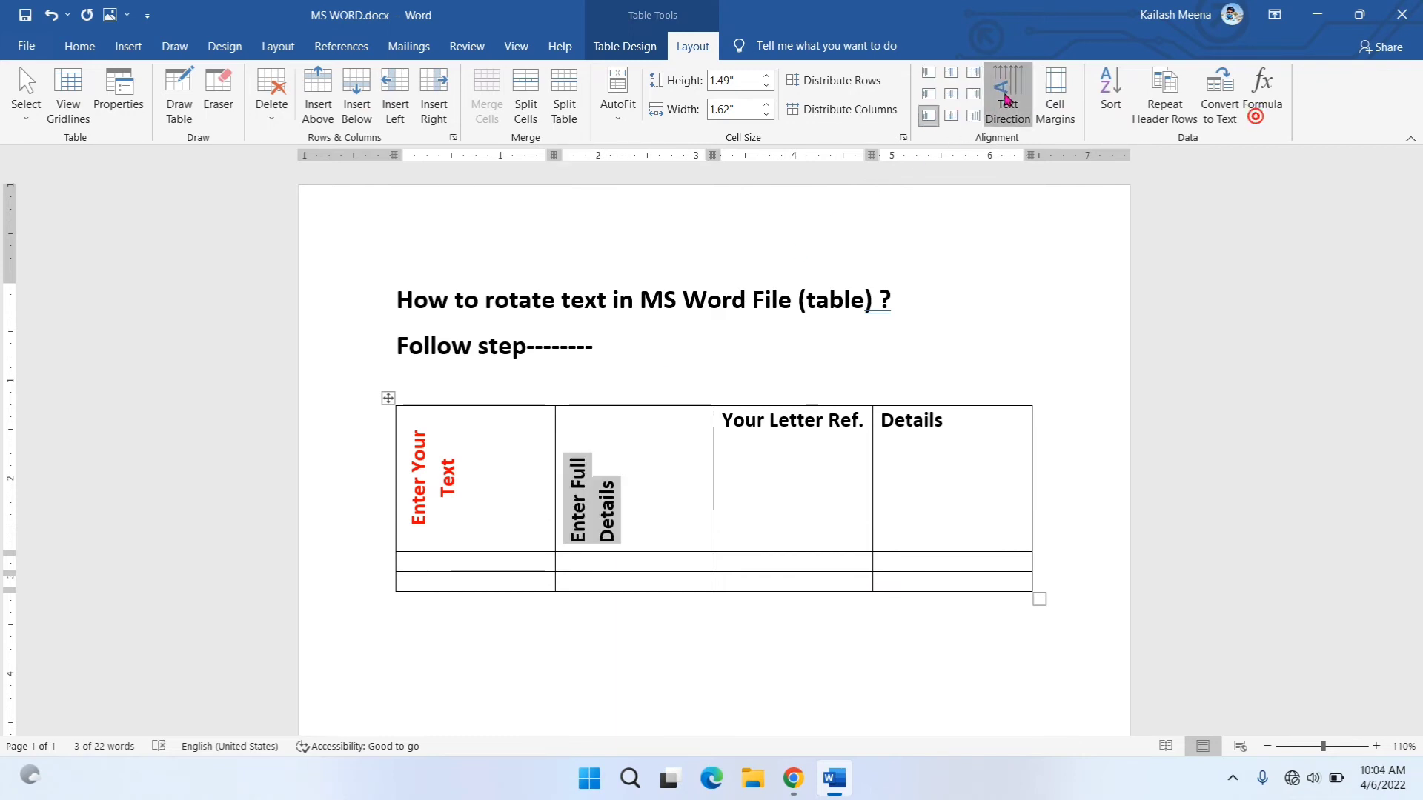
click(1006, 99)
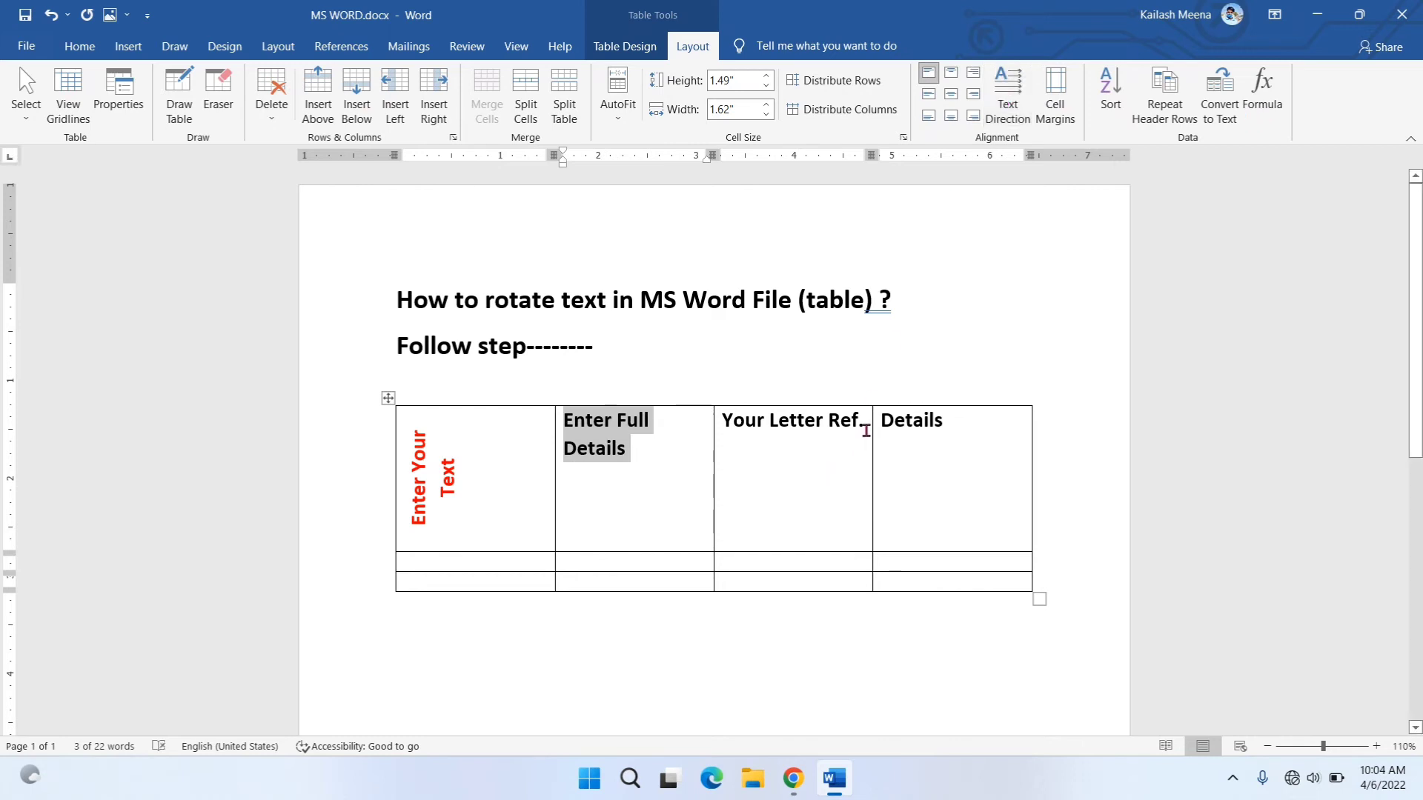
- Rotate 'Your Letter Ref.' so it reads bottom-to-top
drag(866, 427, 722, 423)
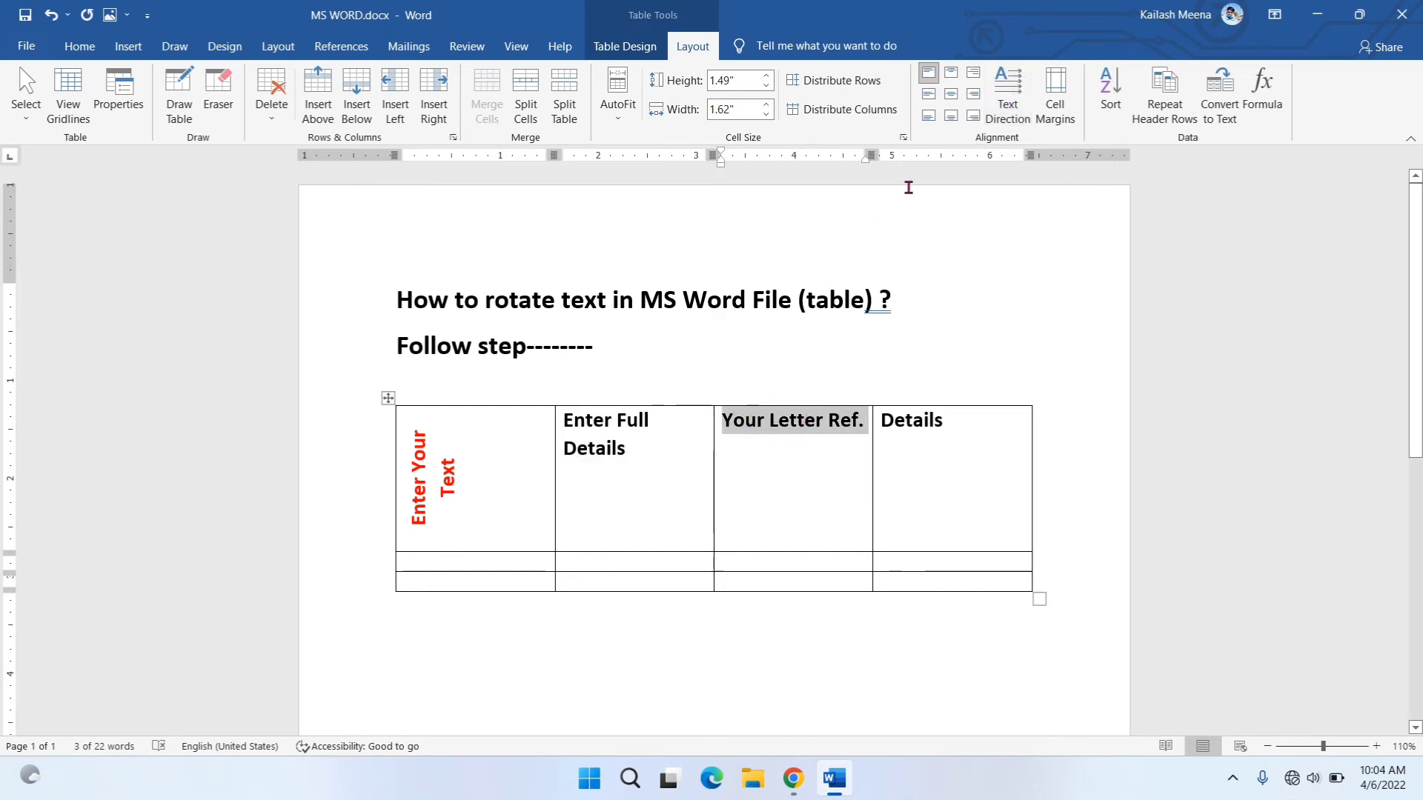
click(1007, 94)
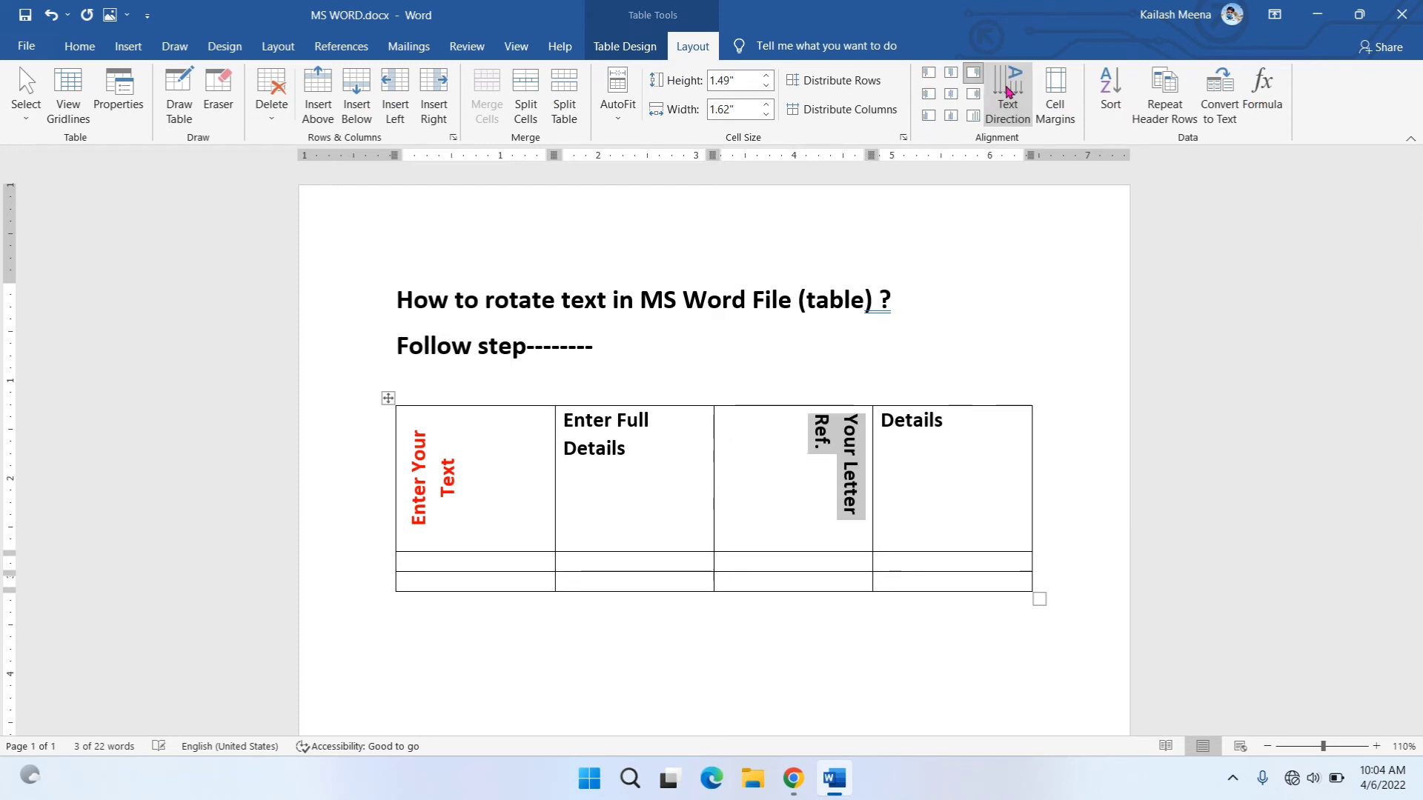
click(1007, 94)
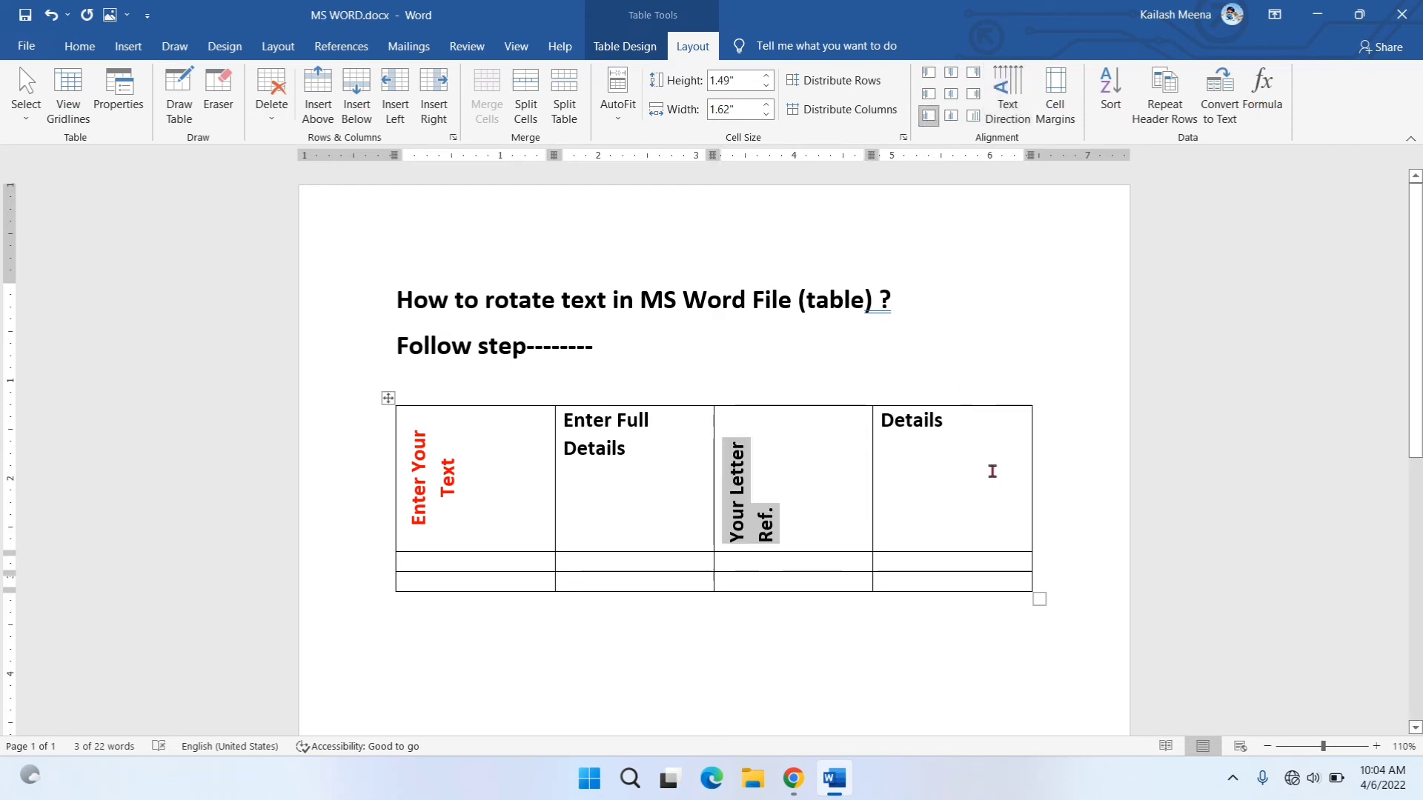
- Set the header row text to 12 pt and add blank lines to heighten row 2
drag(966, 511, 444, 478)
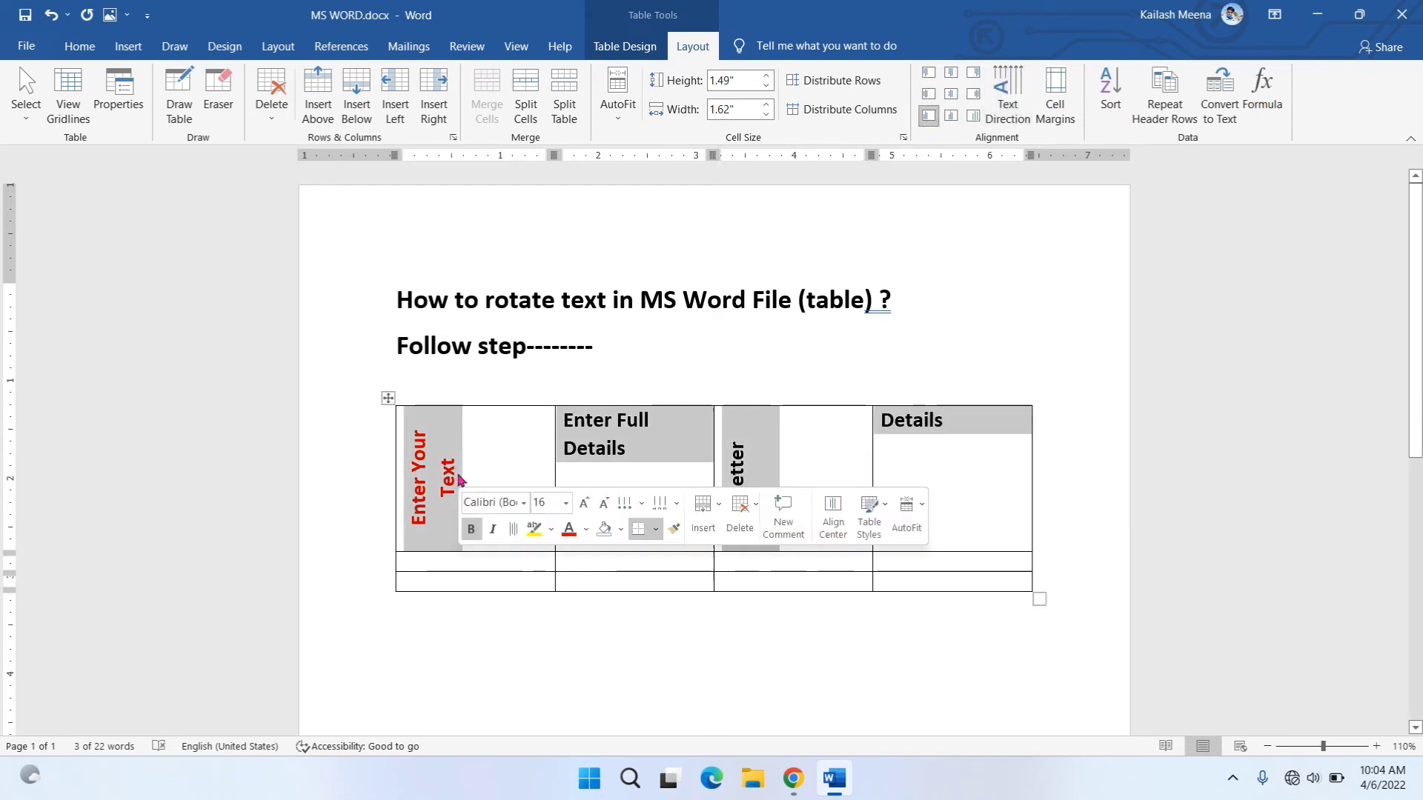
click(79, 46)
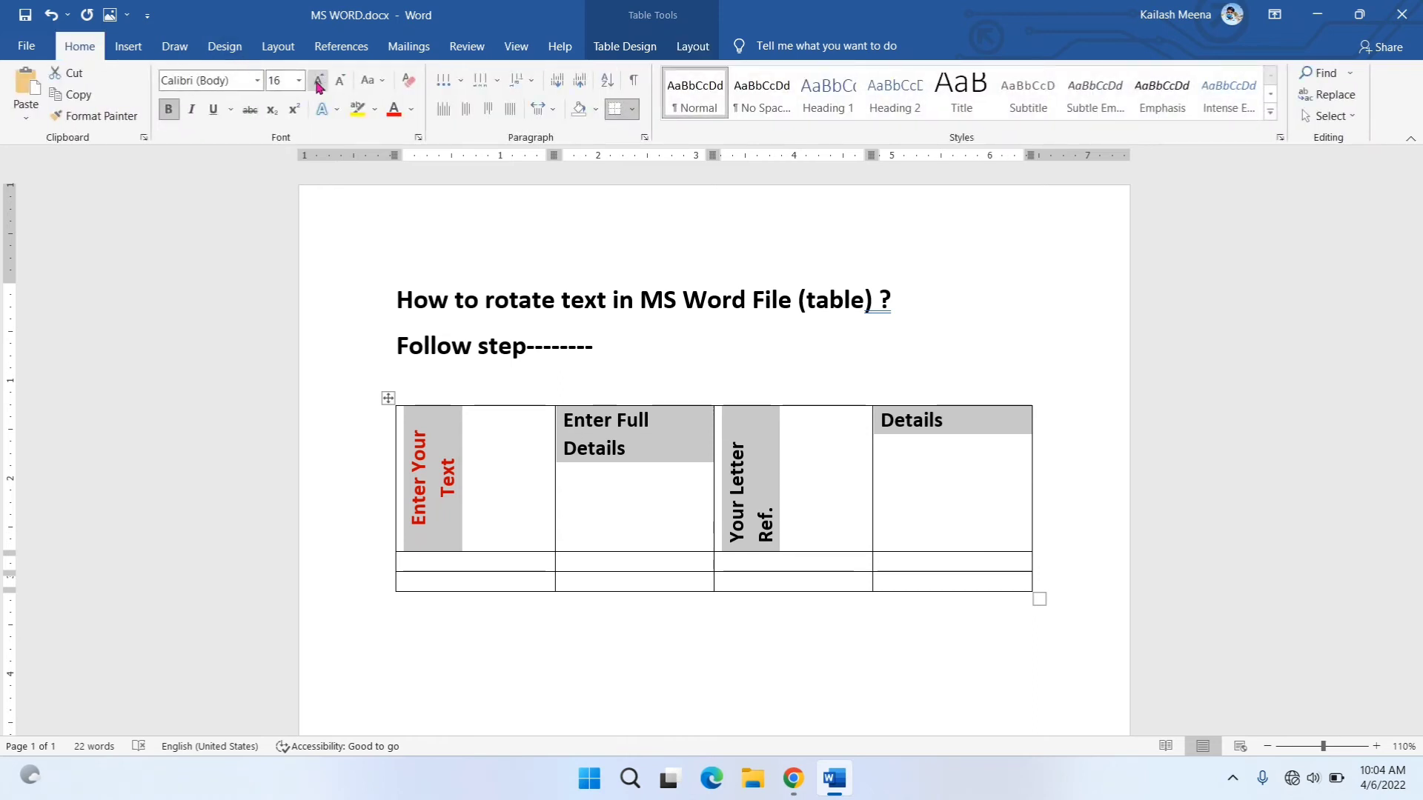
click(340, 83)
click(340, 83)
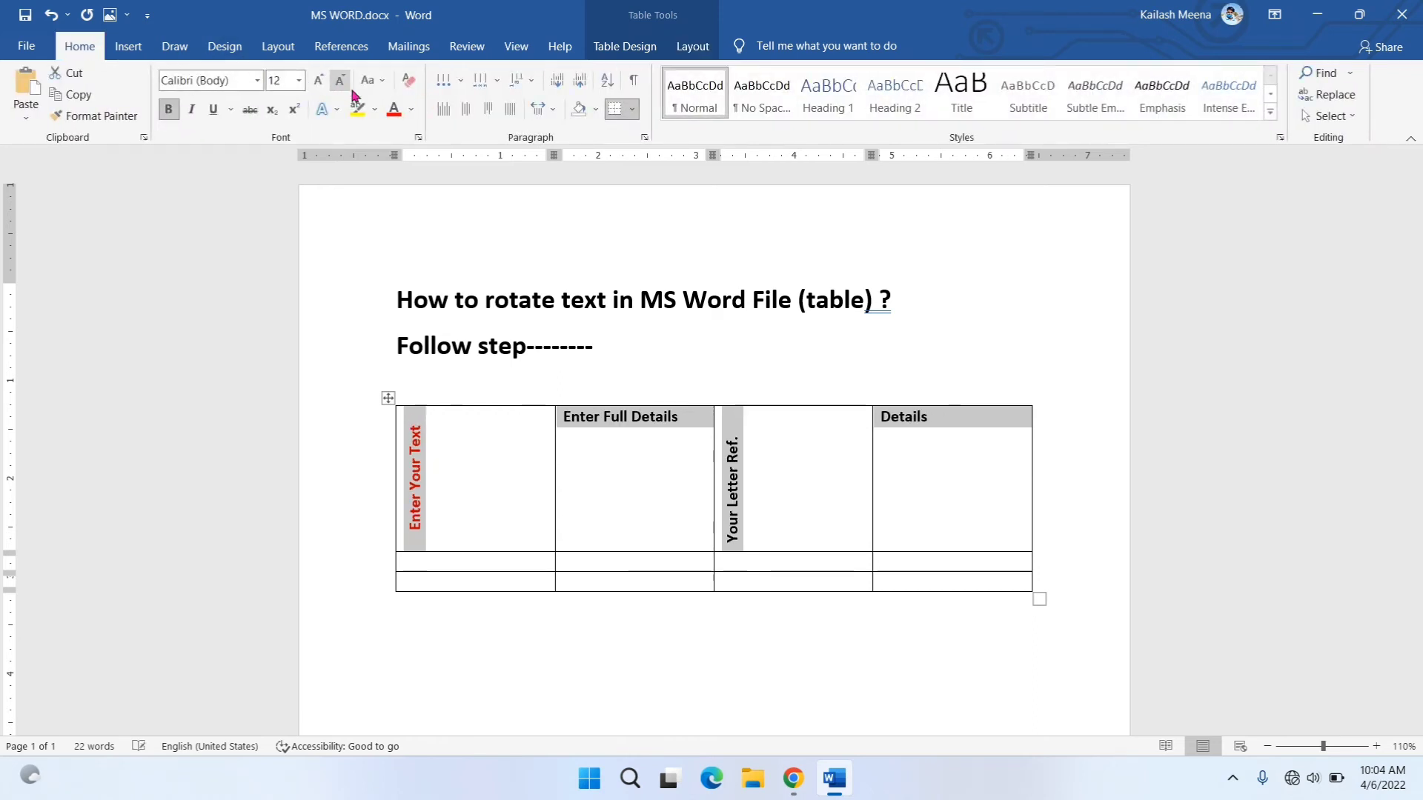
click(485, 561)
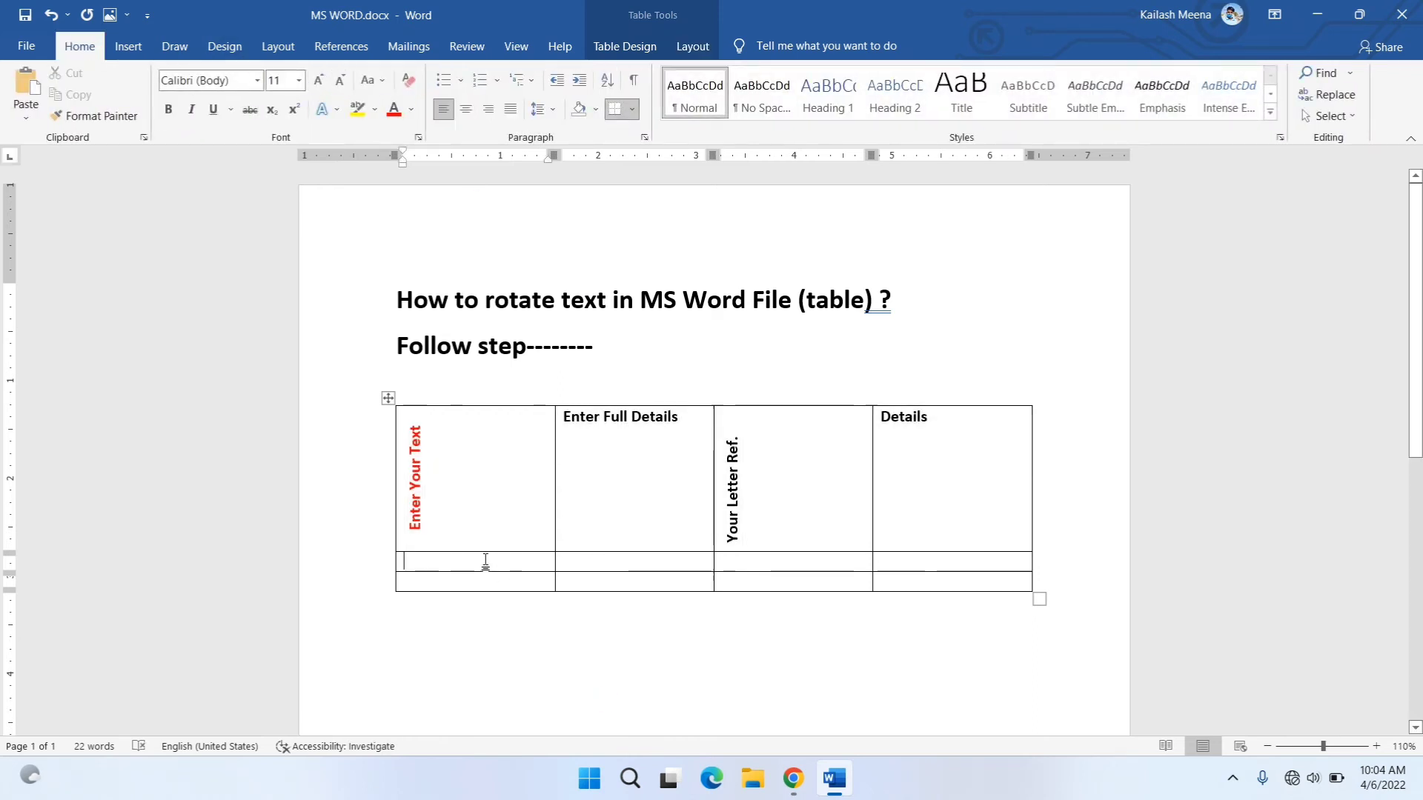
key(Return)
key(Return)
key(Return)
key(Return)
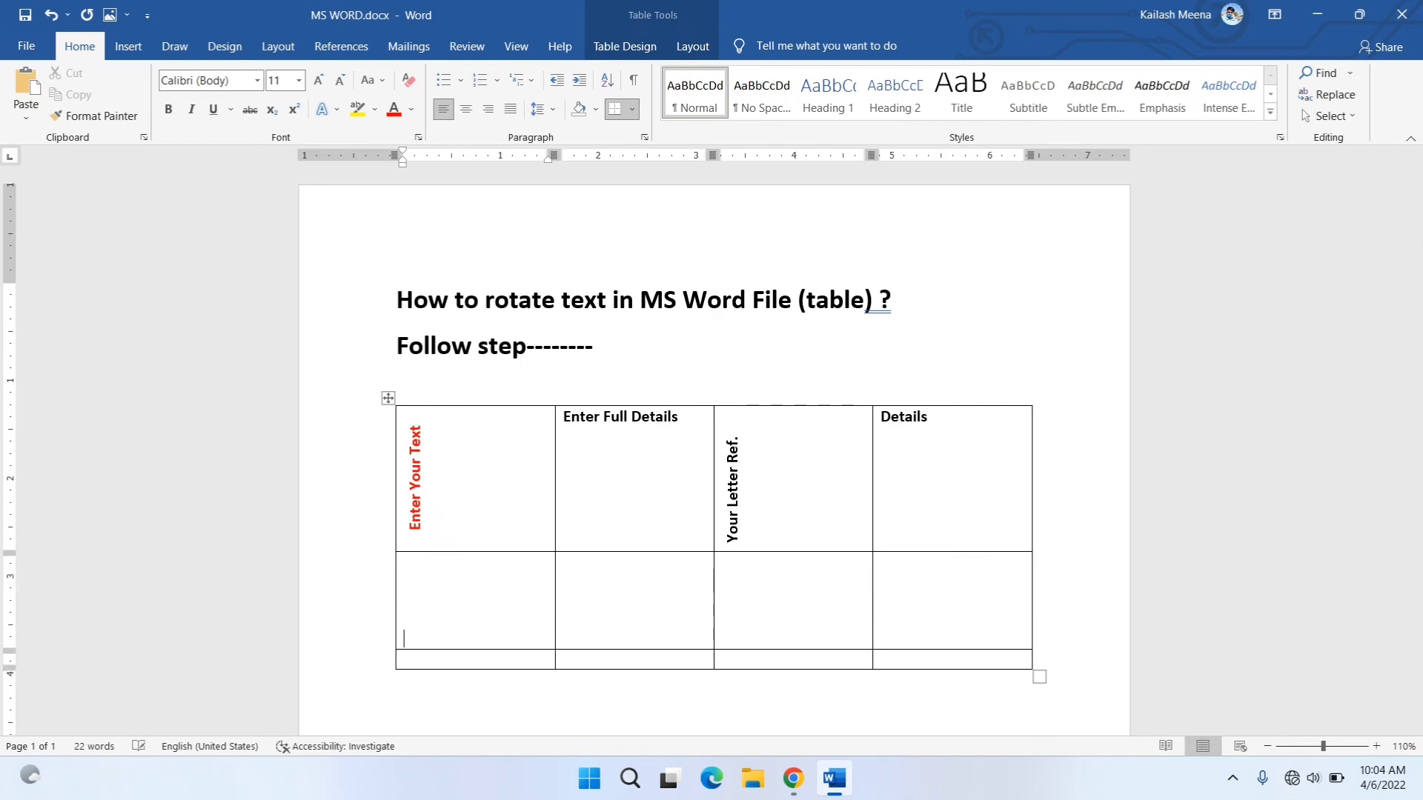
- Type 'Your Name' in the middle of row 2's first cell and select it
click(437, 610)
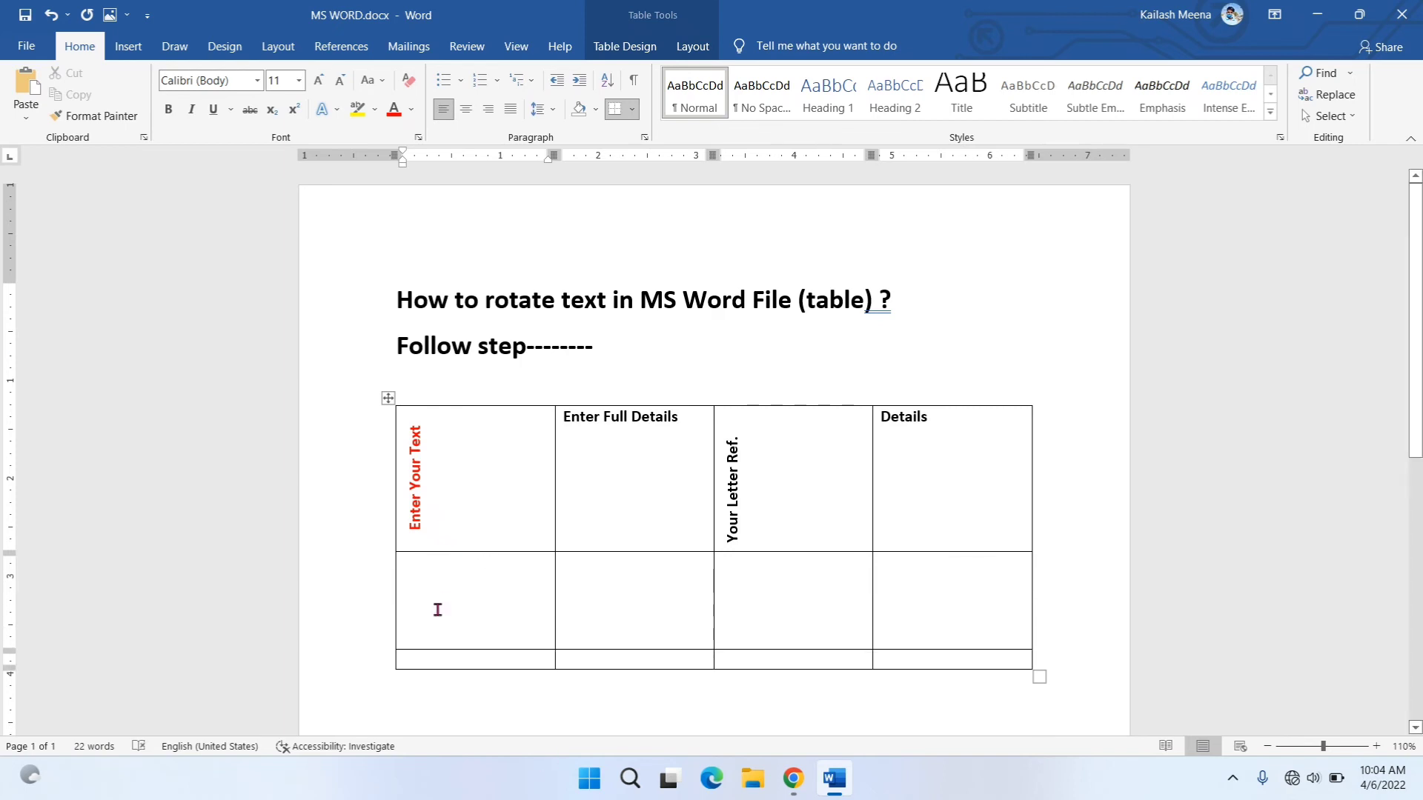
text(Your )
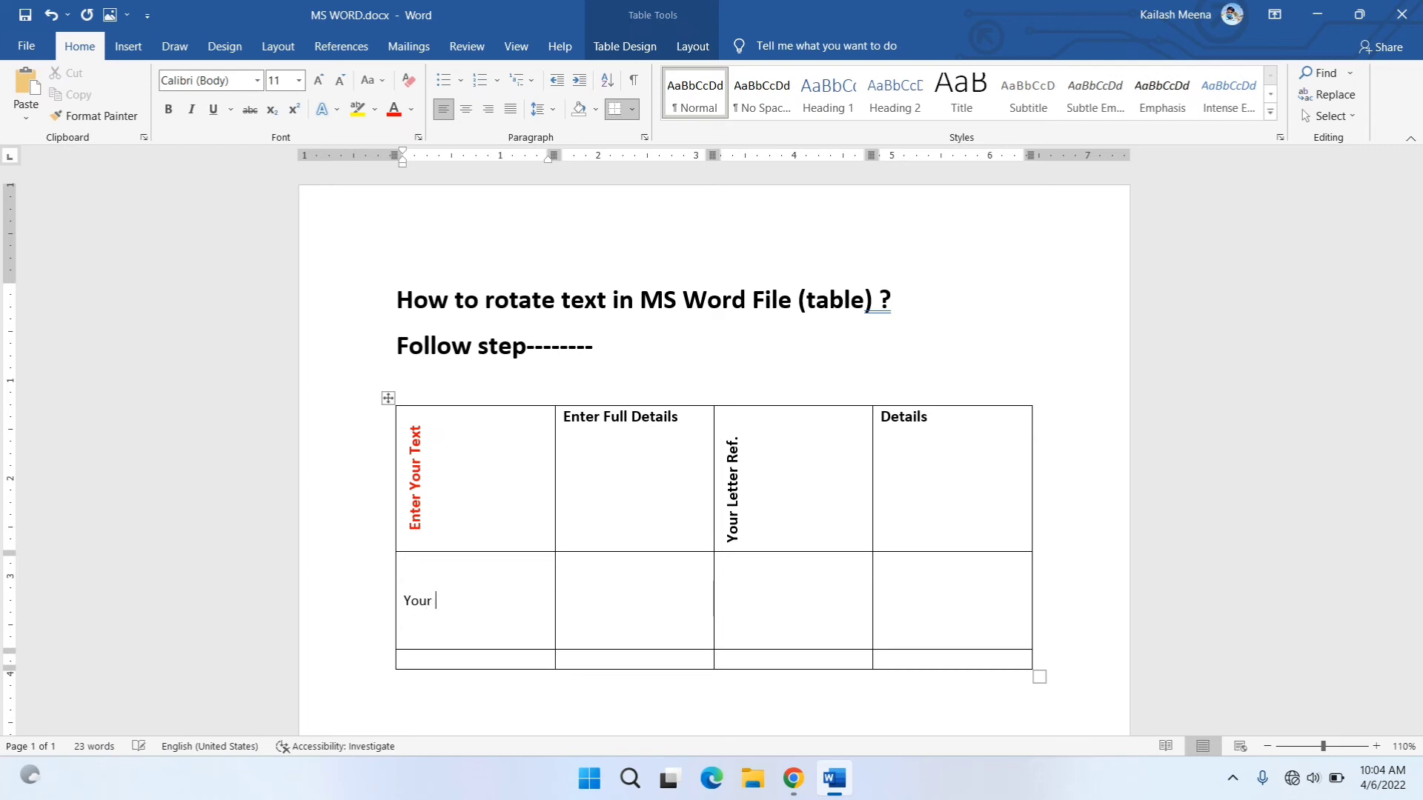
text(Nma)
text(t)
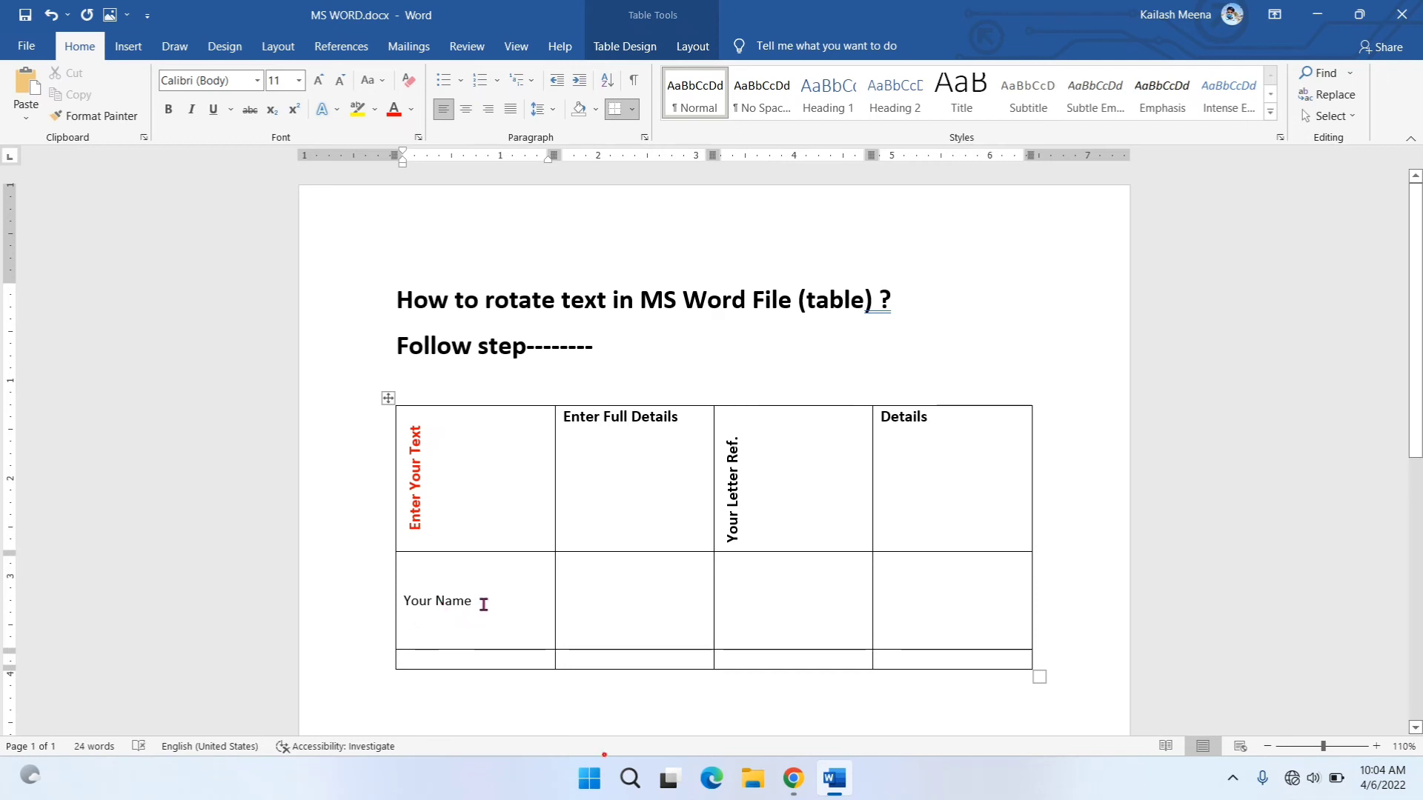
drag(484, 604, 404, 602)
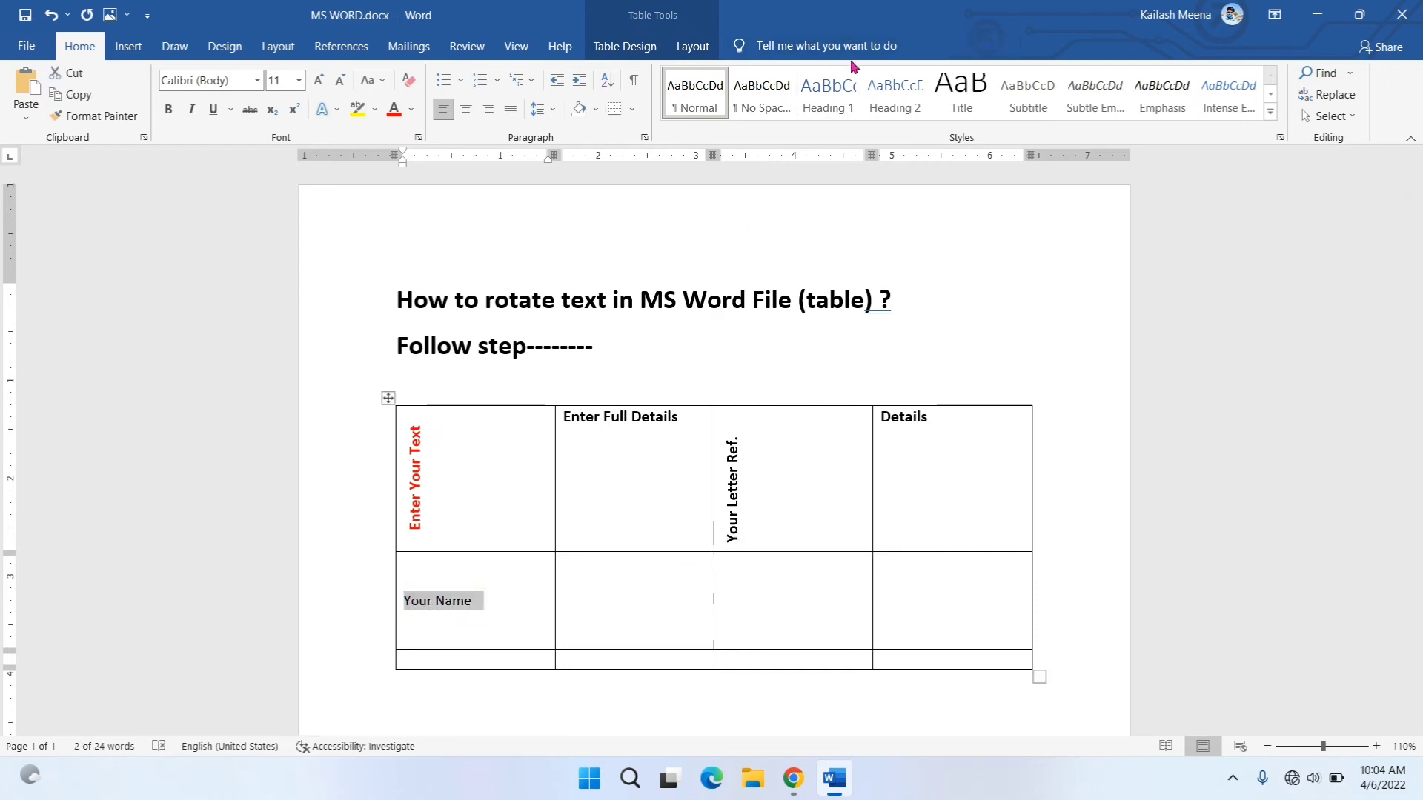
- Rotate 'Your Name' to read bottom-to-top and heighten row 2 to 1.37"
click(692, 46)
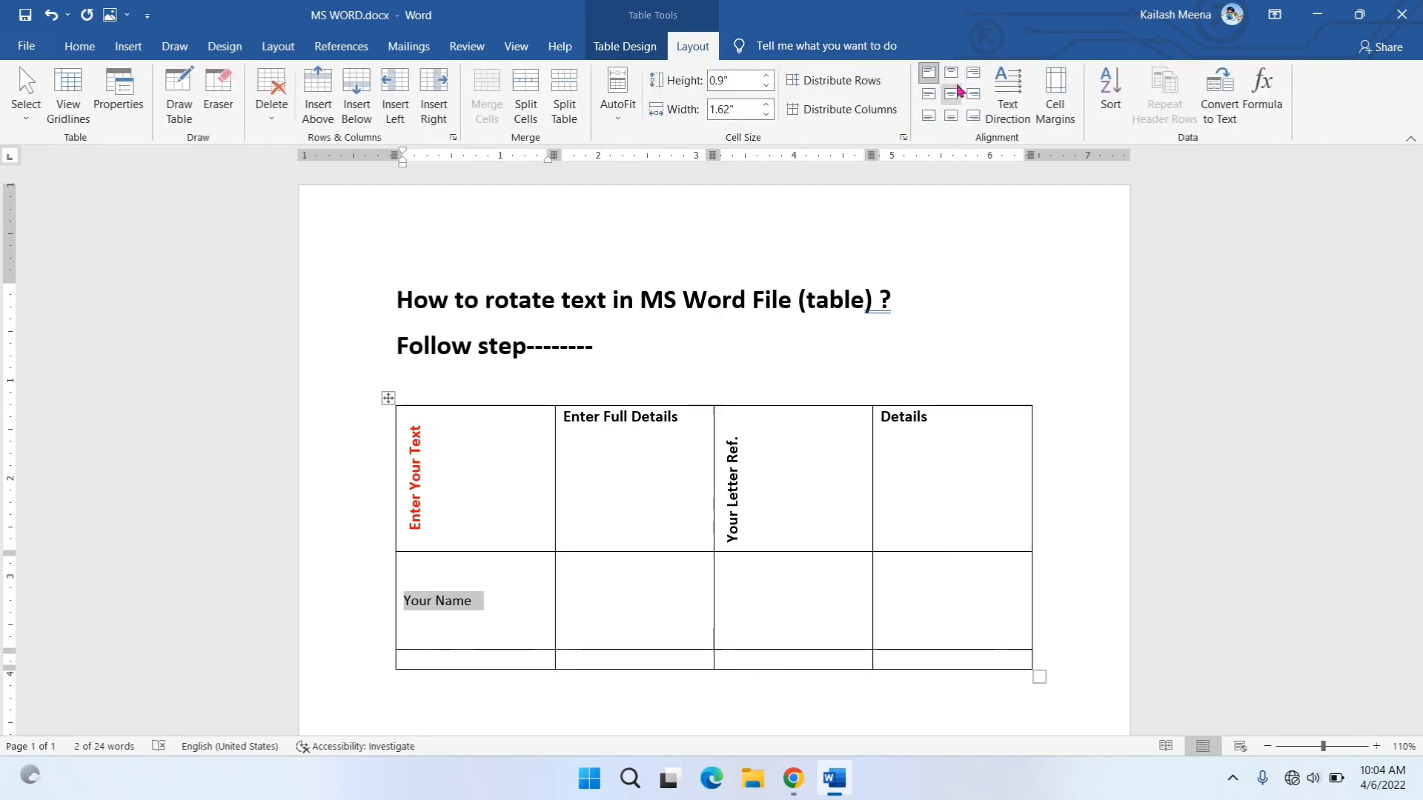
click(1011, 90)
click(1009, 91)
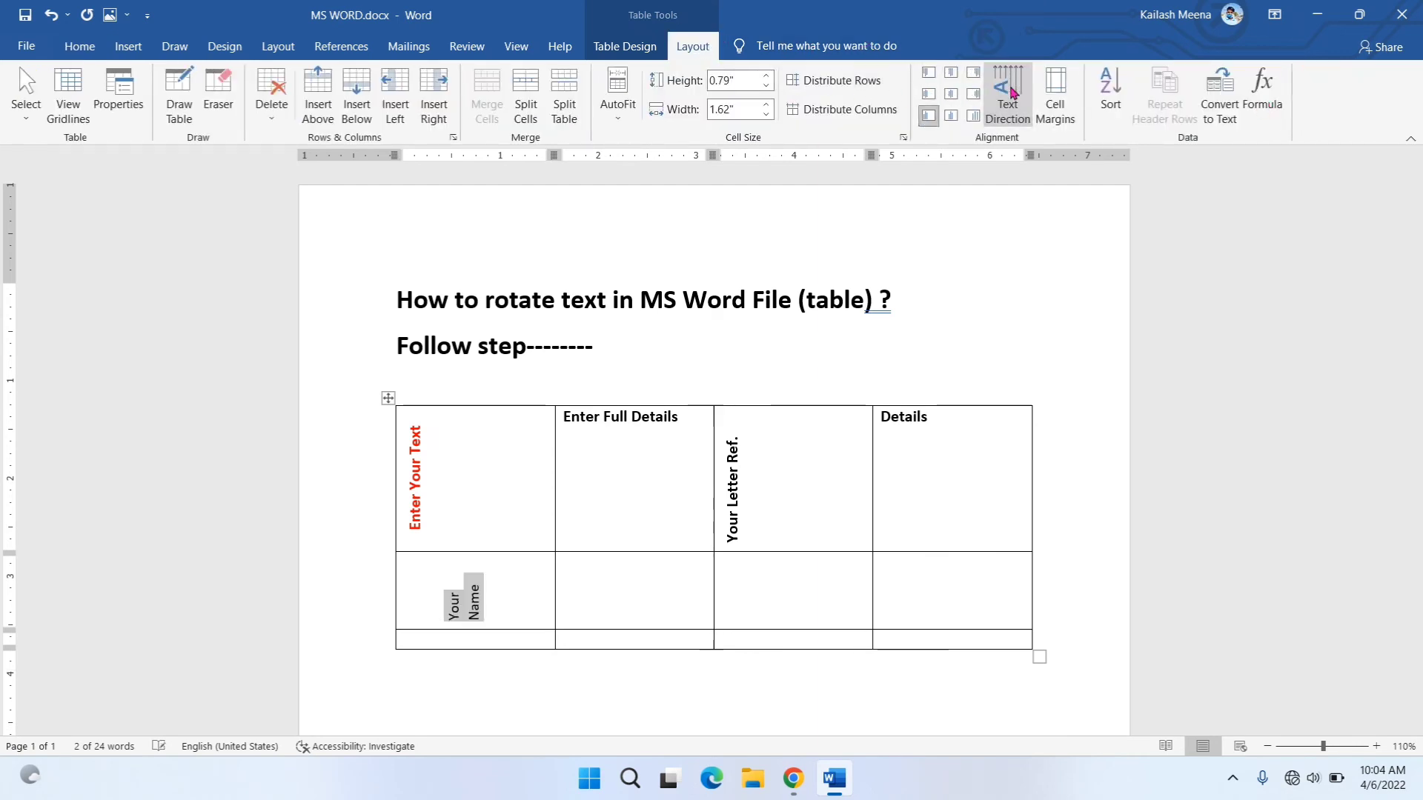
mouse_move(511, 629)
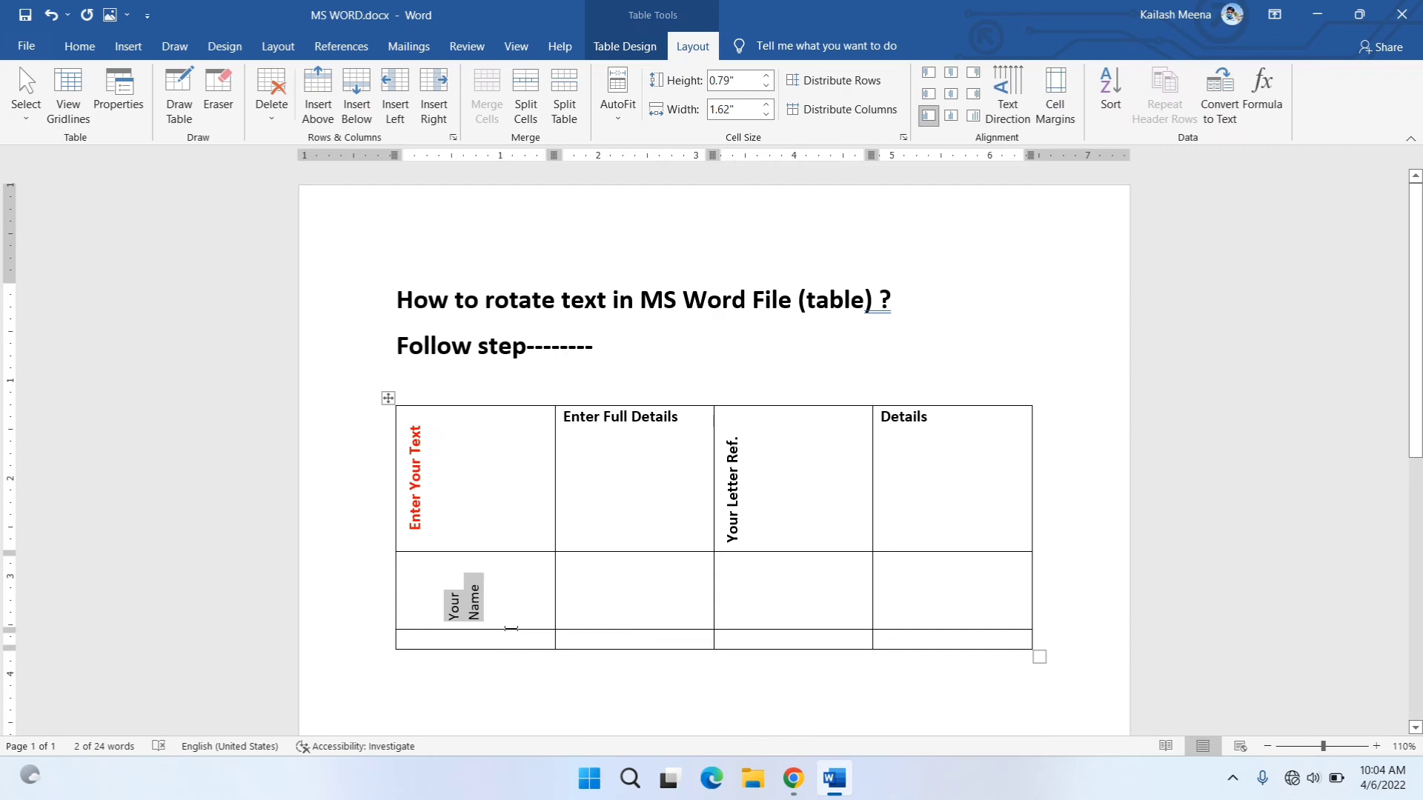
drag(510, 631, 508, 686)
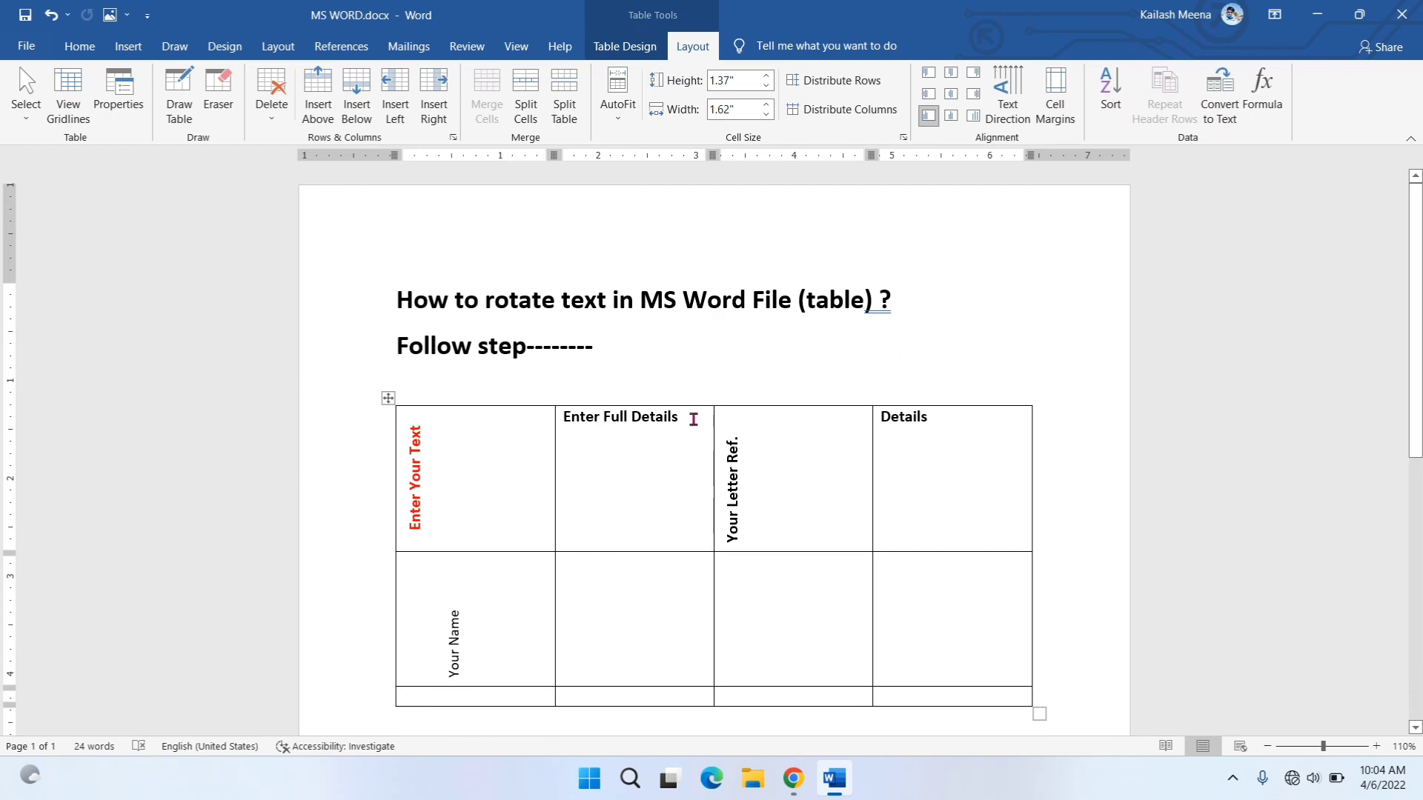
drag(692, 420, 565, 417)
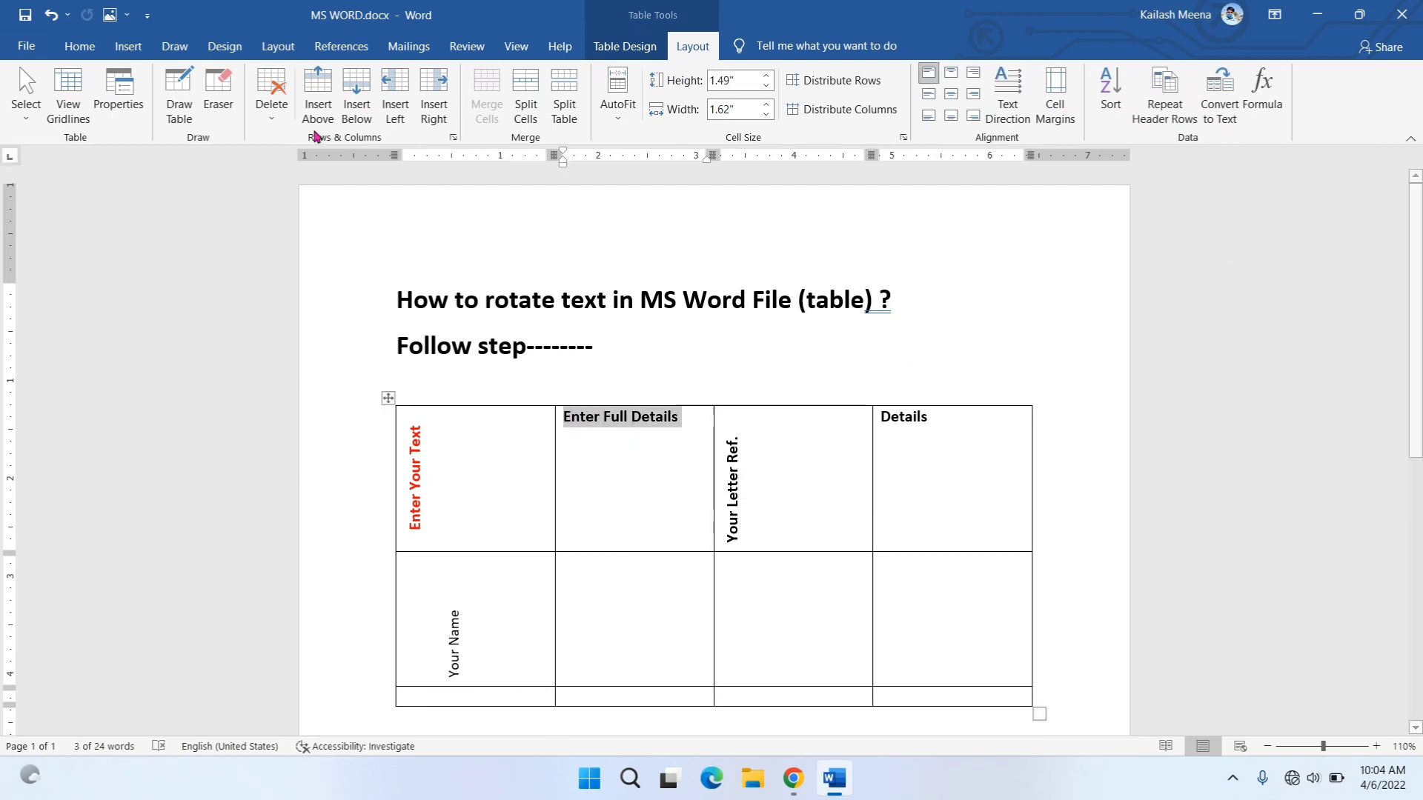
- Trim the second header cell's 'Enter Full Details' text down to just Details
click(79, 47)
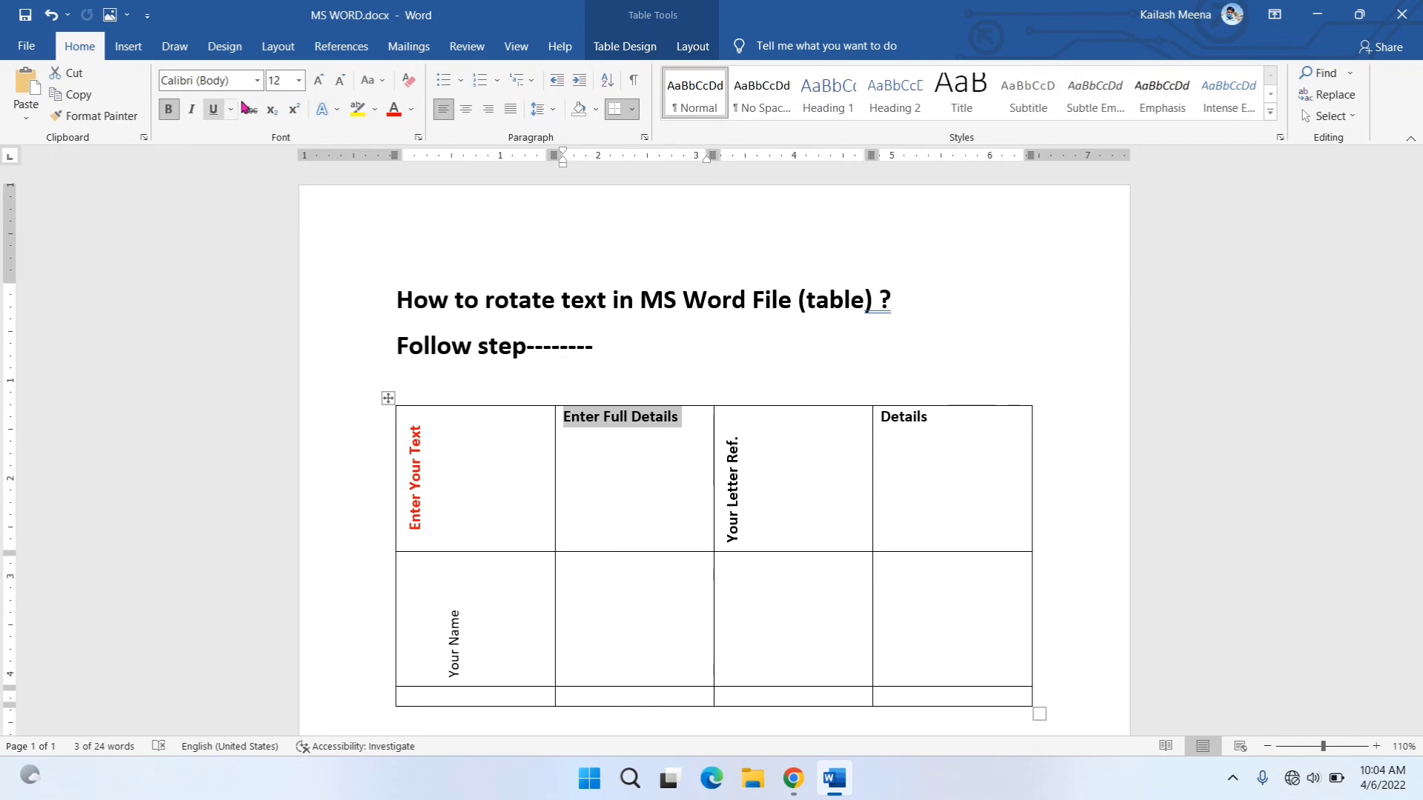
click(682, 420)
key(BackSpace)
key(BackSpace)
key(BackSpace)
key(BackSpace)
key(BackSpace)
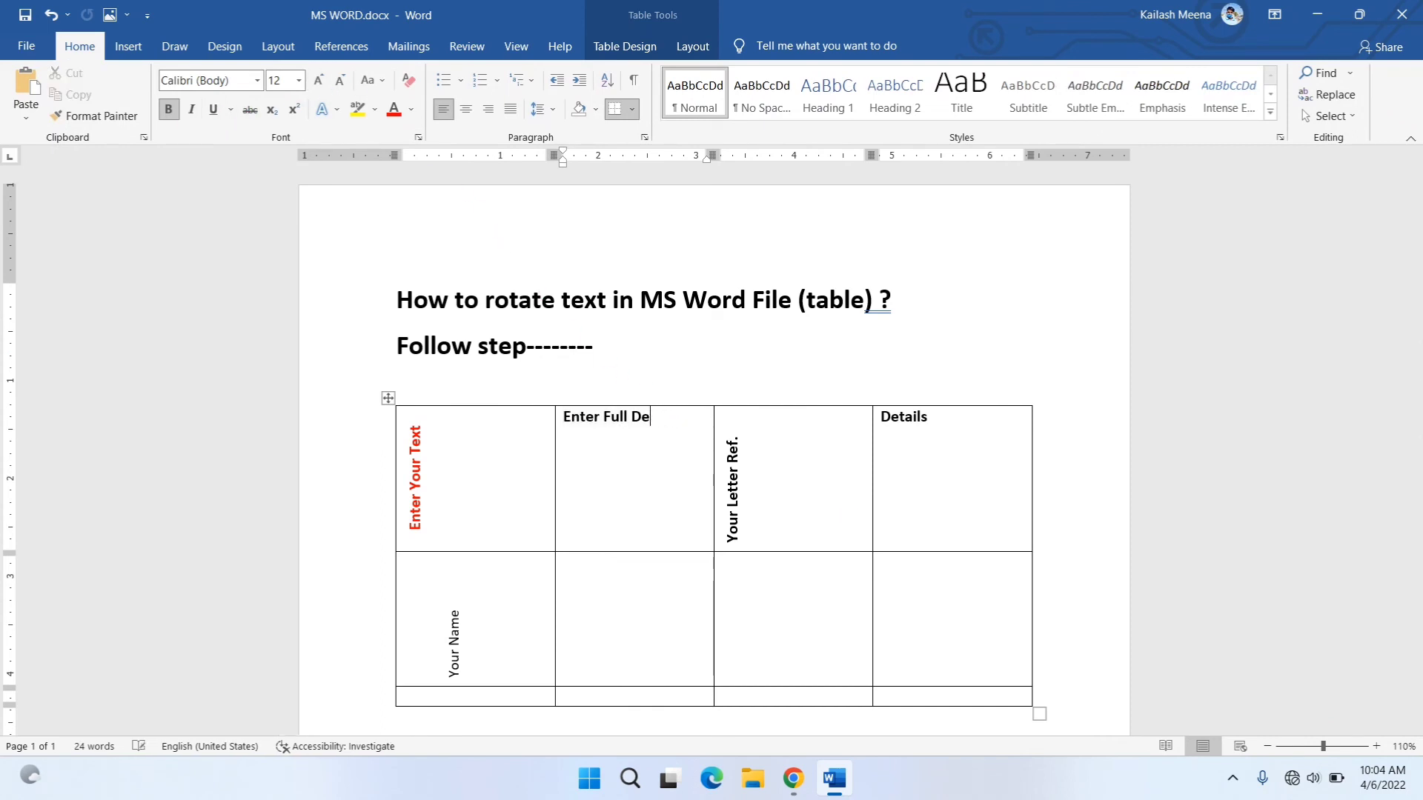
key(BackSpace)
key(BackSpace)
key(BackSpace)
text(Details)
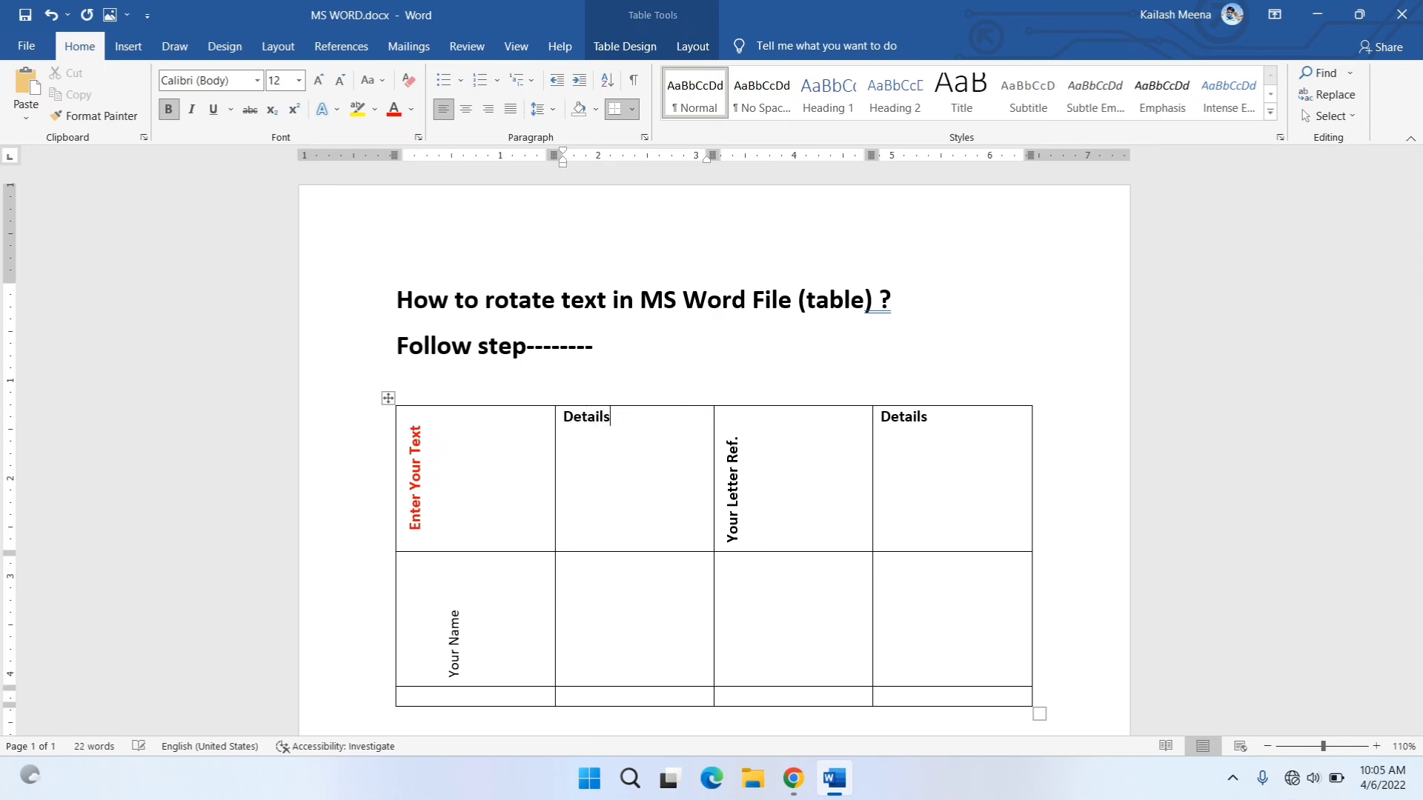
- Enlarge the Details header text to 18 pt and reselect it
drag(666, 421, 563, 417)
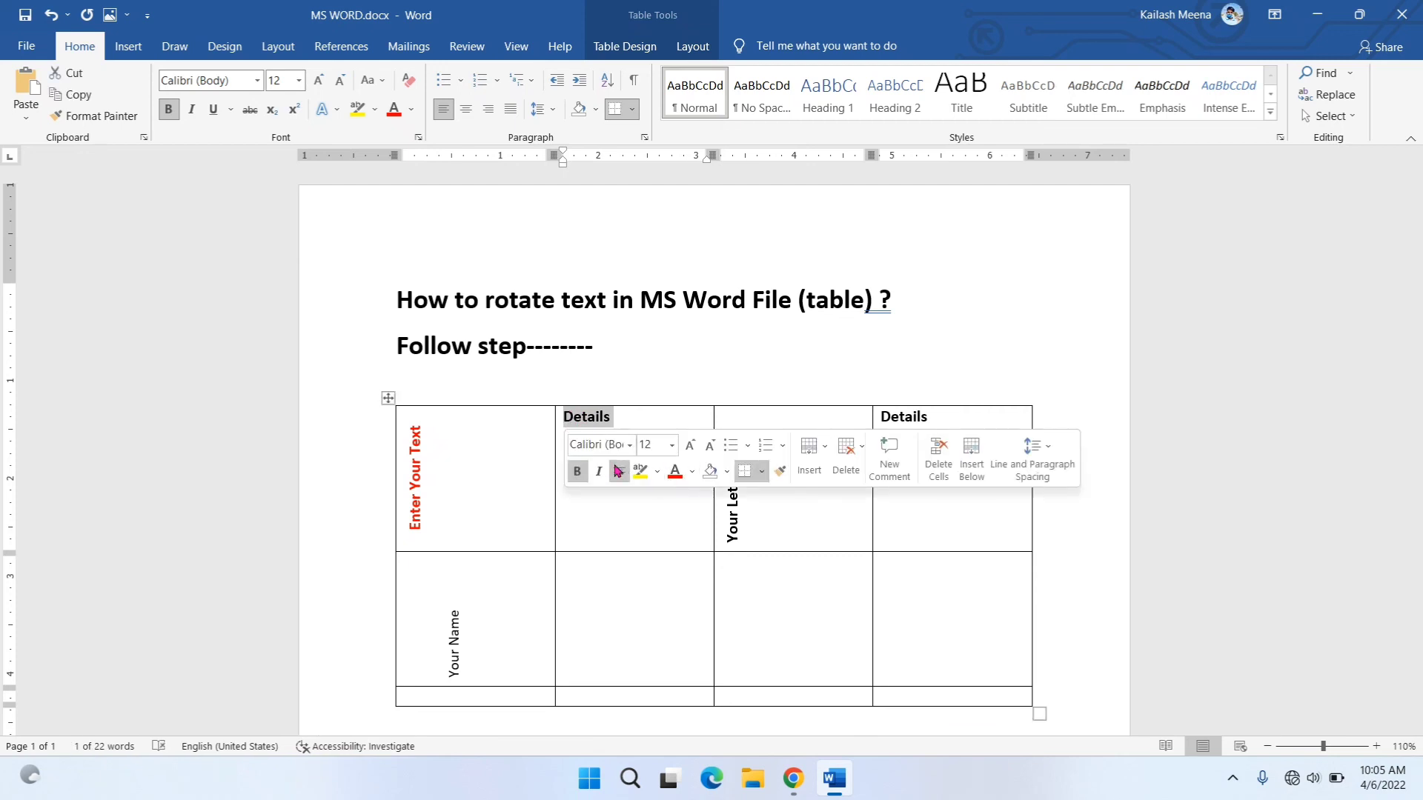
click(690, 446)
click(690, 447)
click(690, 447)
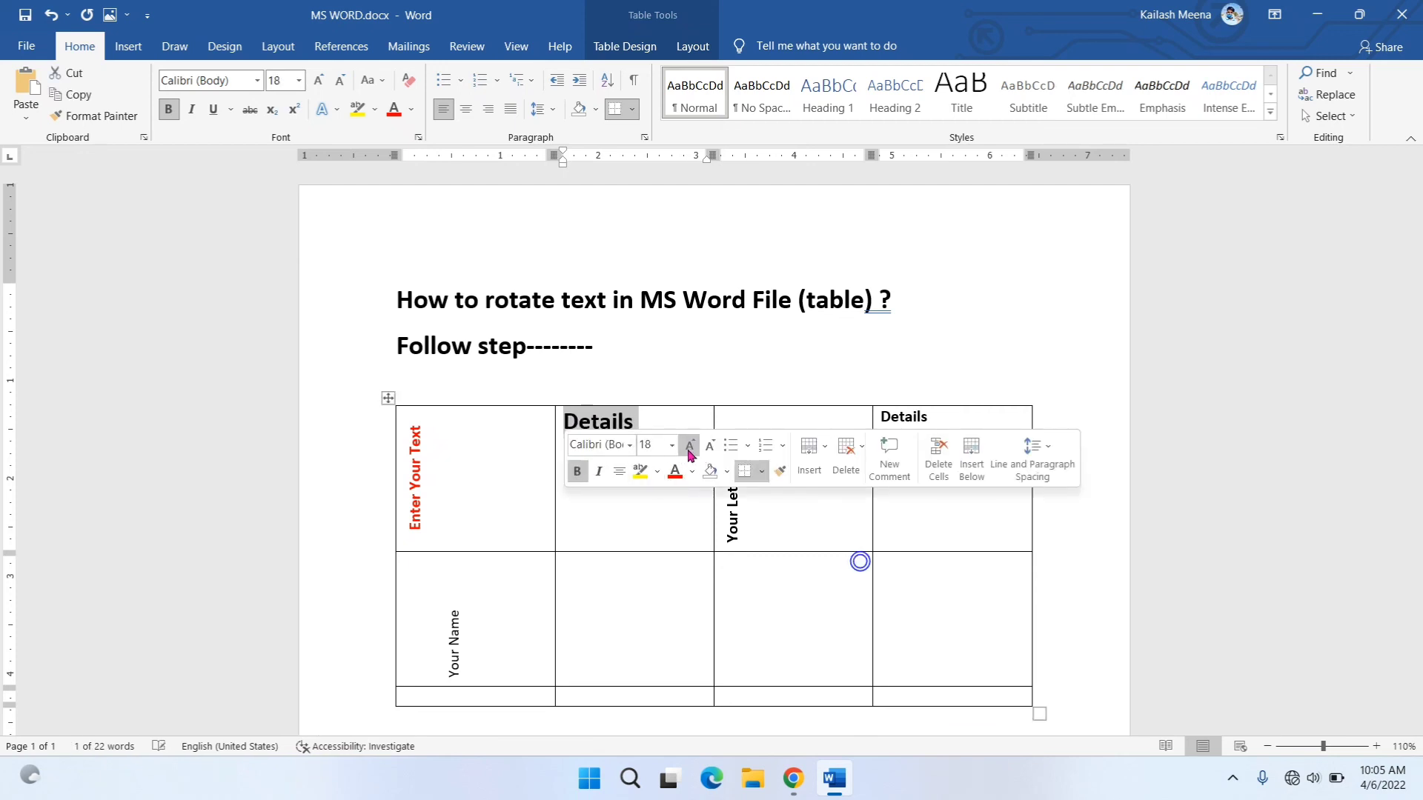
click(662, 409)
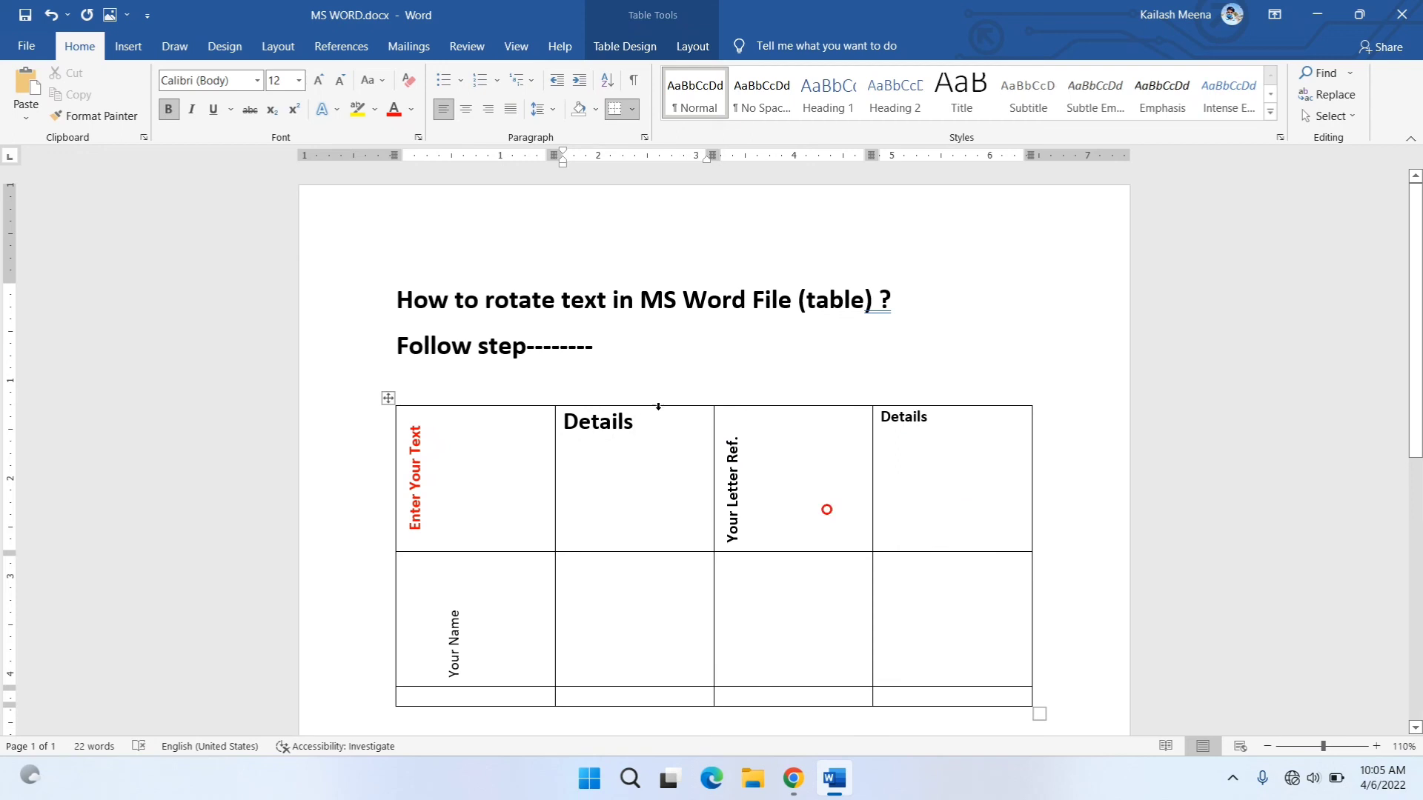
triple_click(652, 422)
click(652, 422)
drag(641, 422, 571, 422)
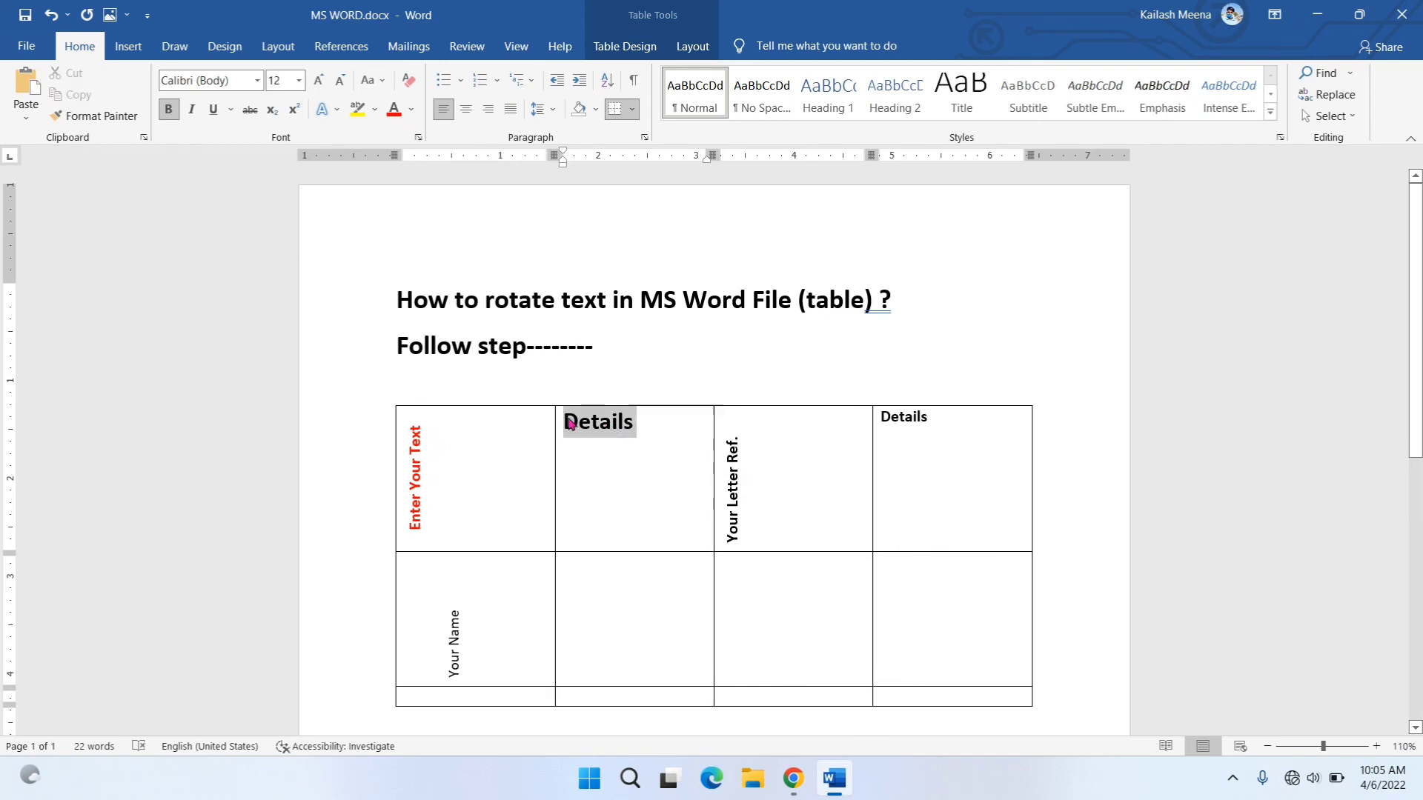
- Rotate Details to read bottom-to-top, aligned Center Left in its cell
click(691, 49)
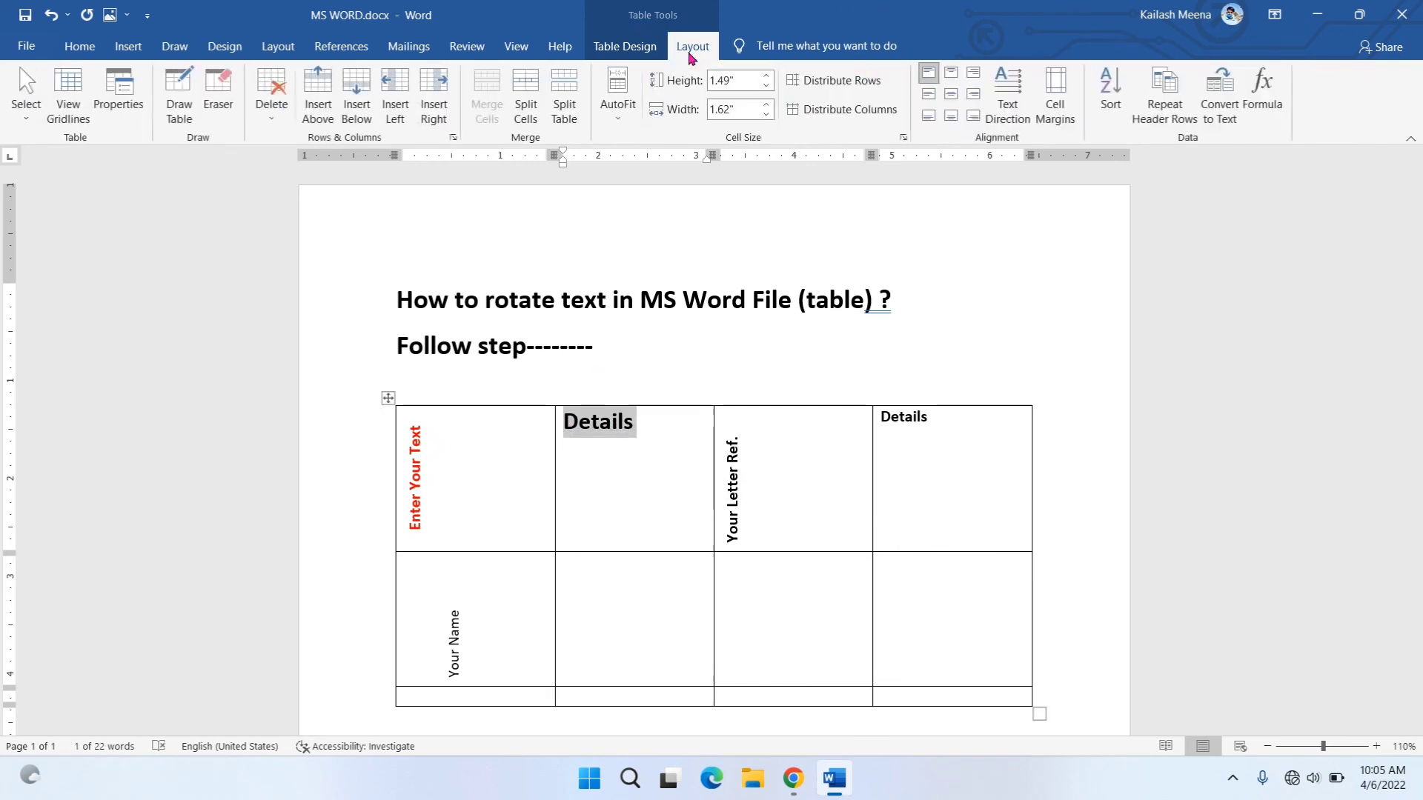
click(999, 95)
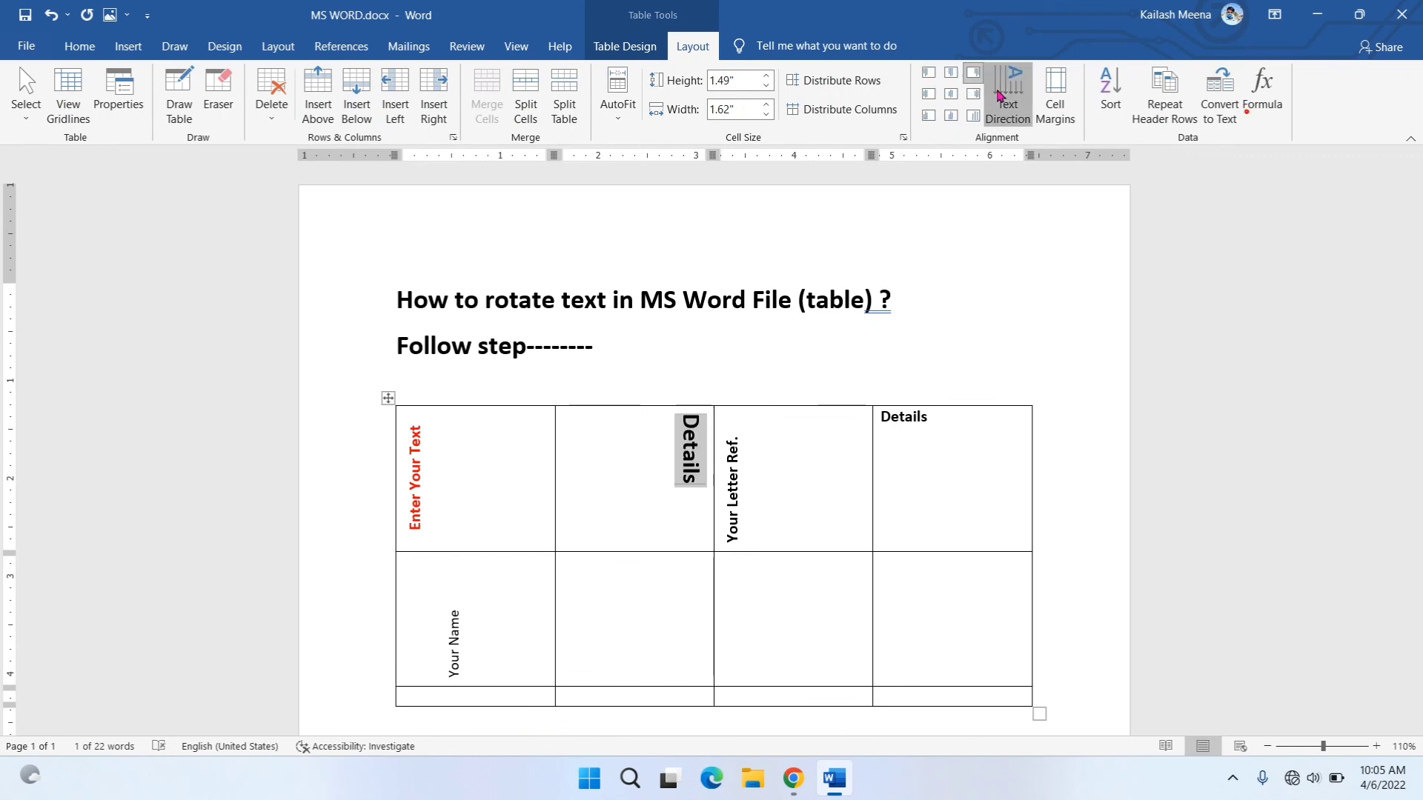
click(999, 94)
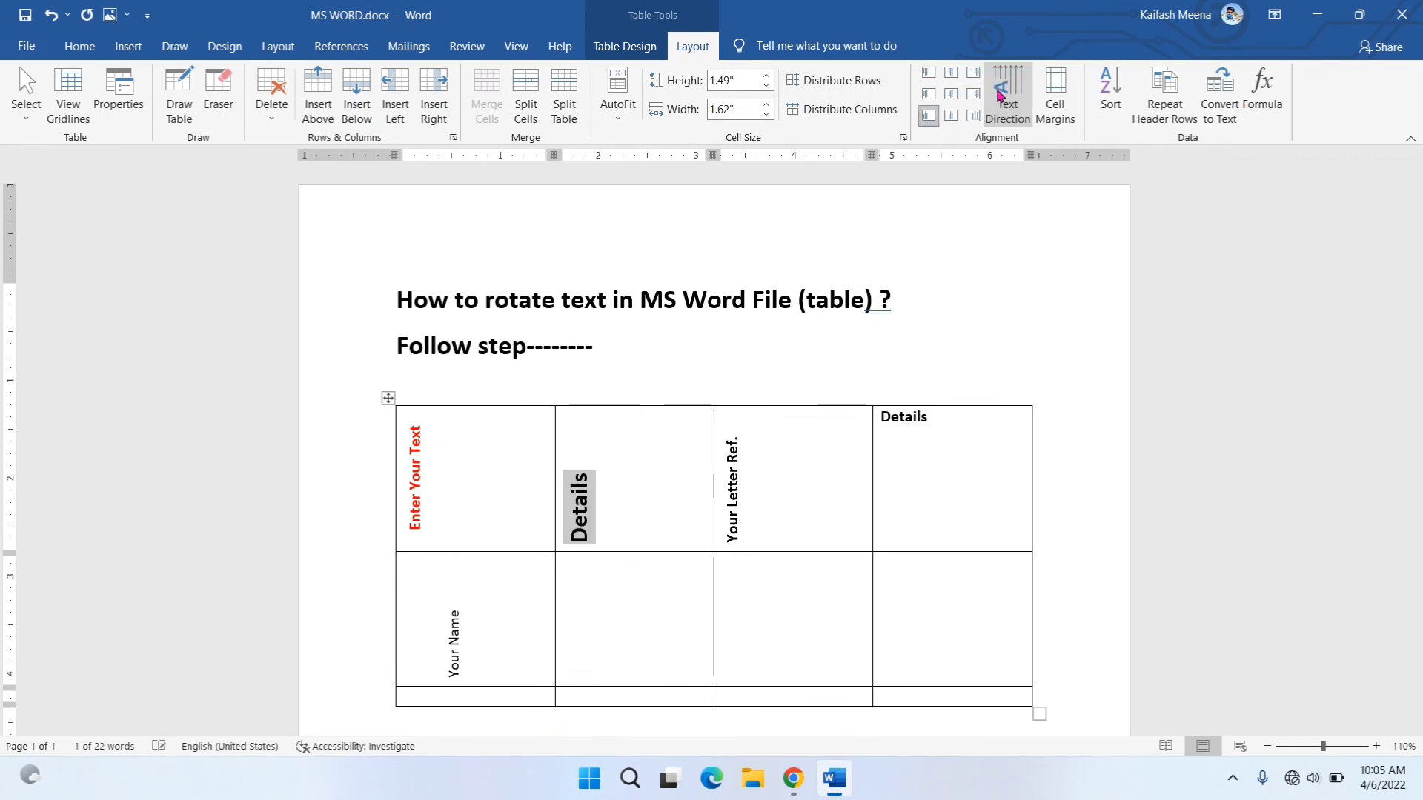
click(952, 94)
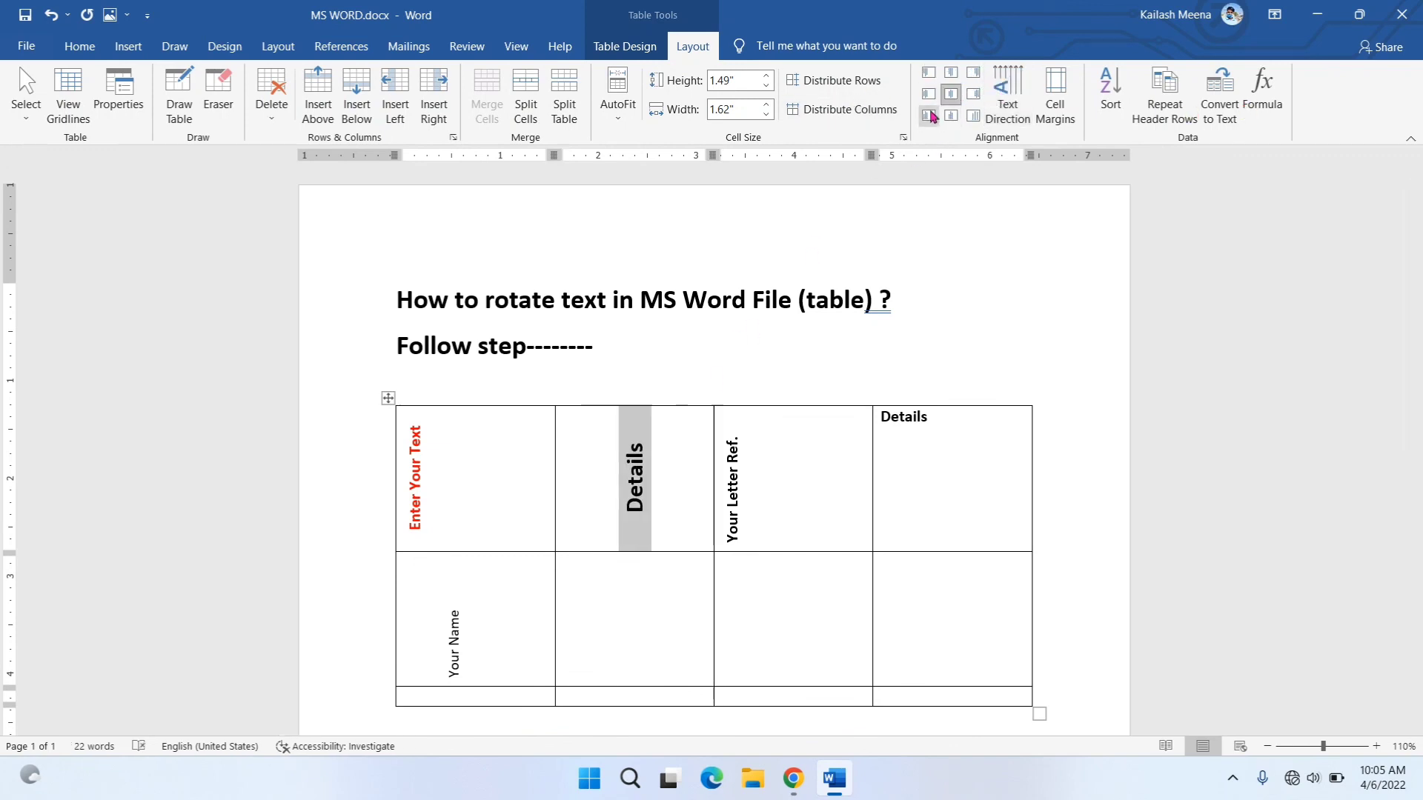
click(928, 94)
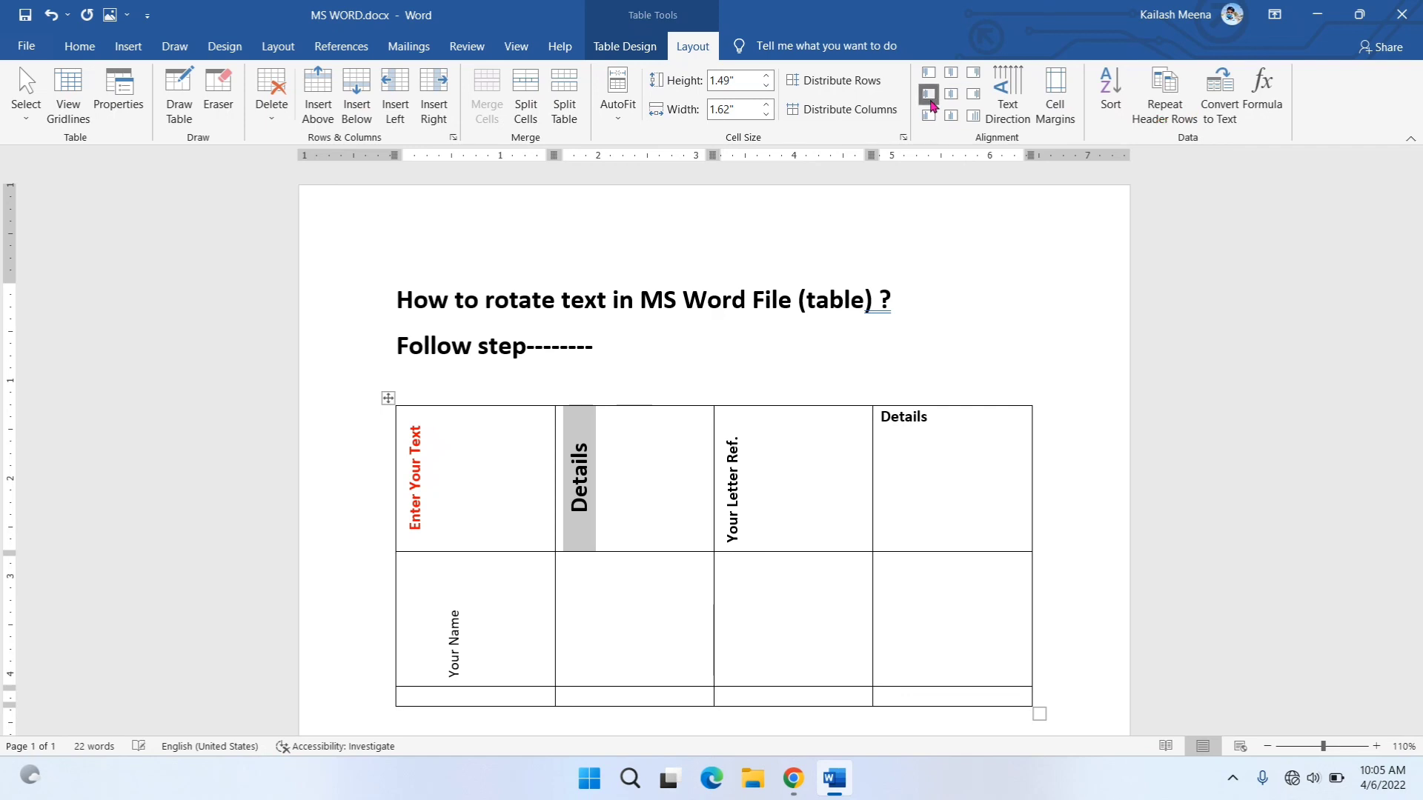
click(645, 490)
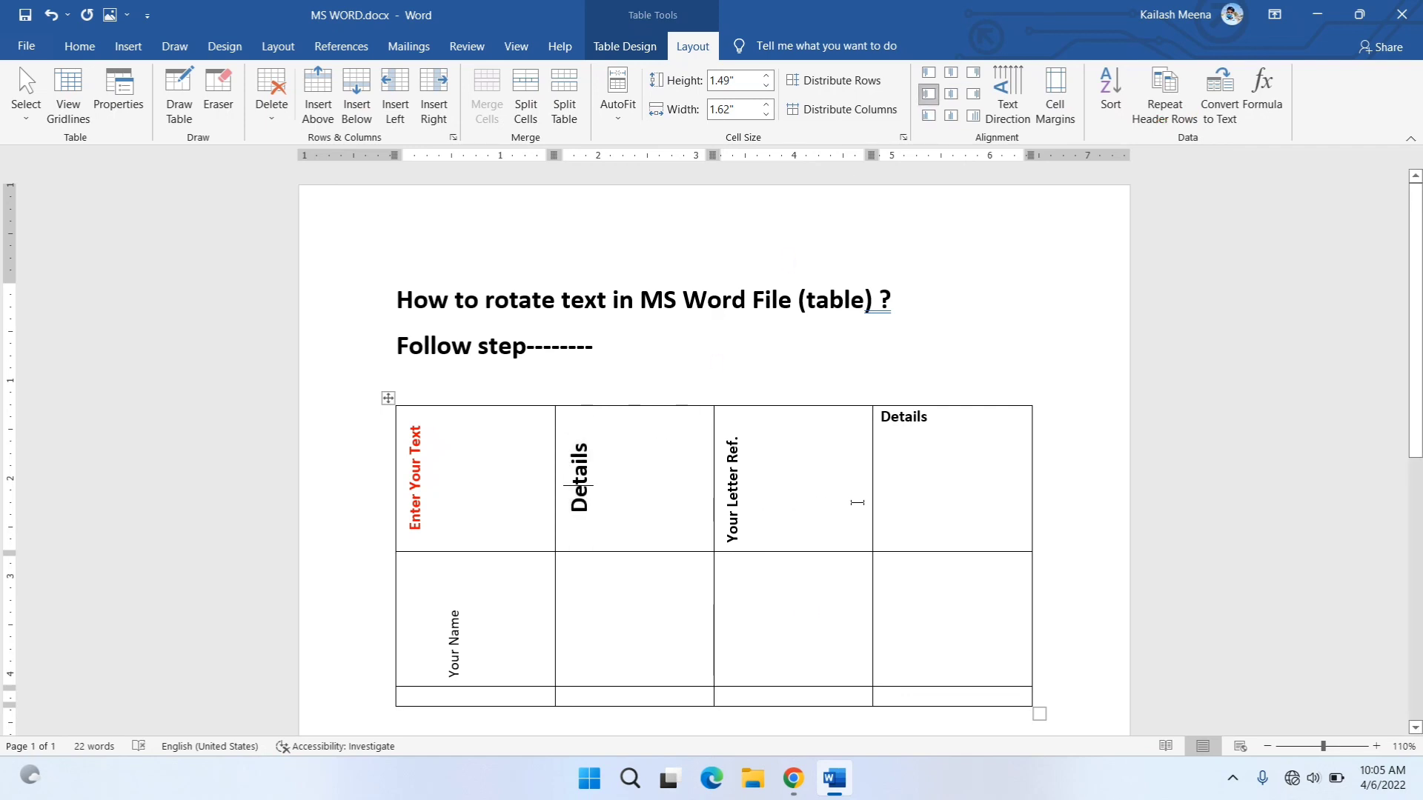
- Close Word with Don't Save, returning to the desktop with MS WORD.docx
click(1401, 15)
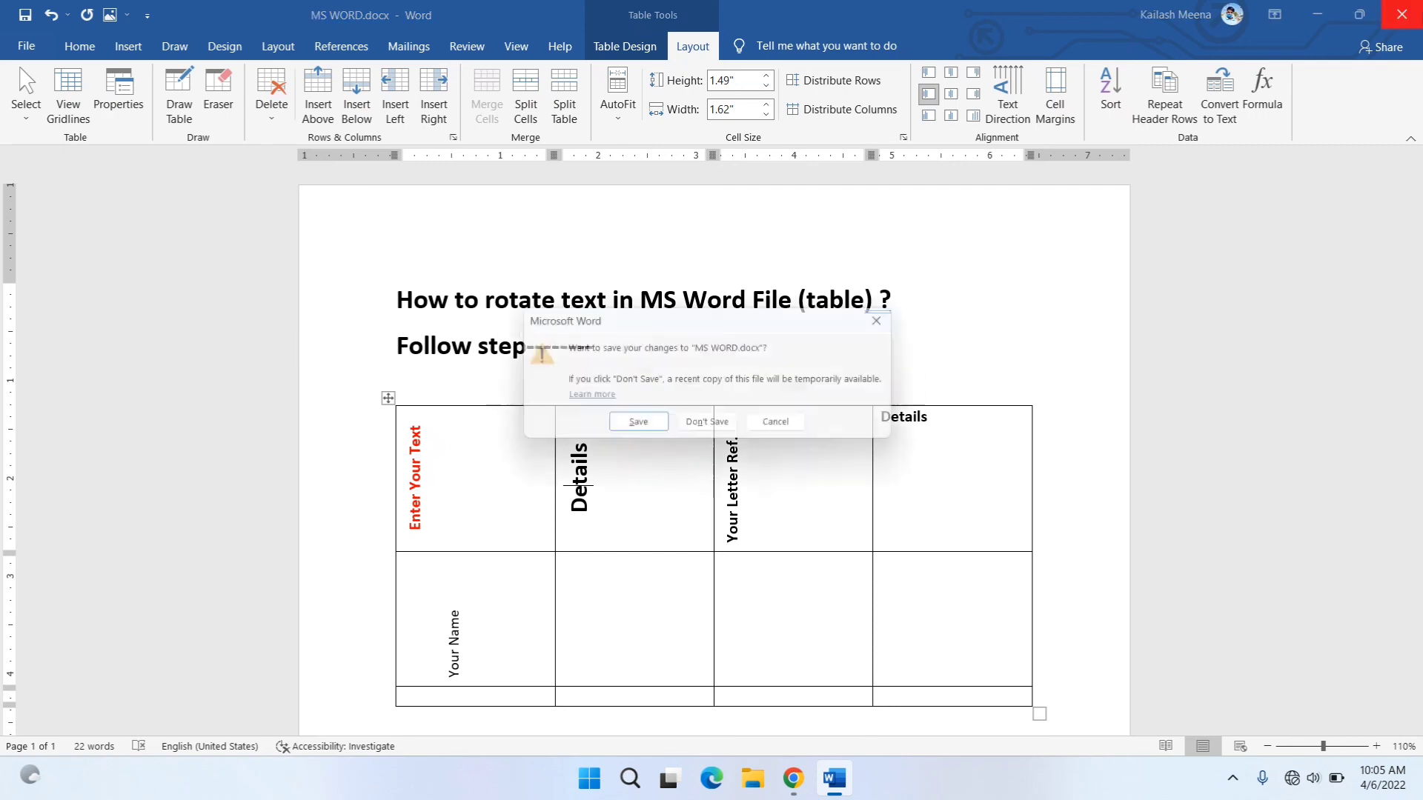
click(690, 428)
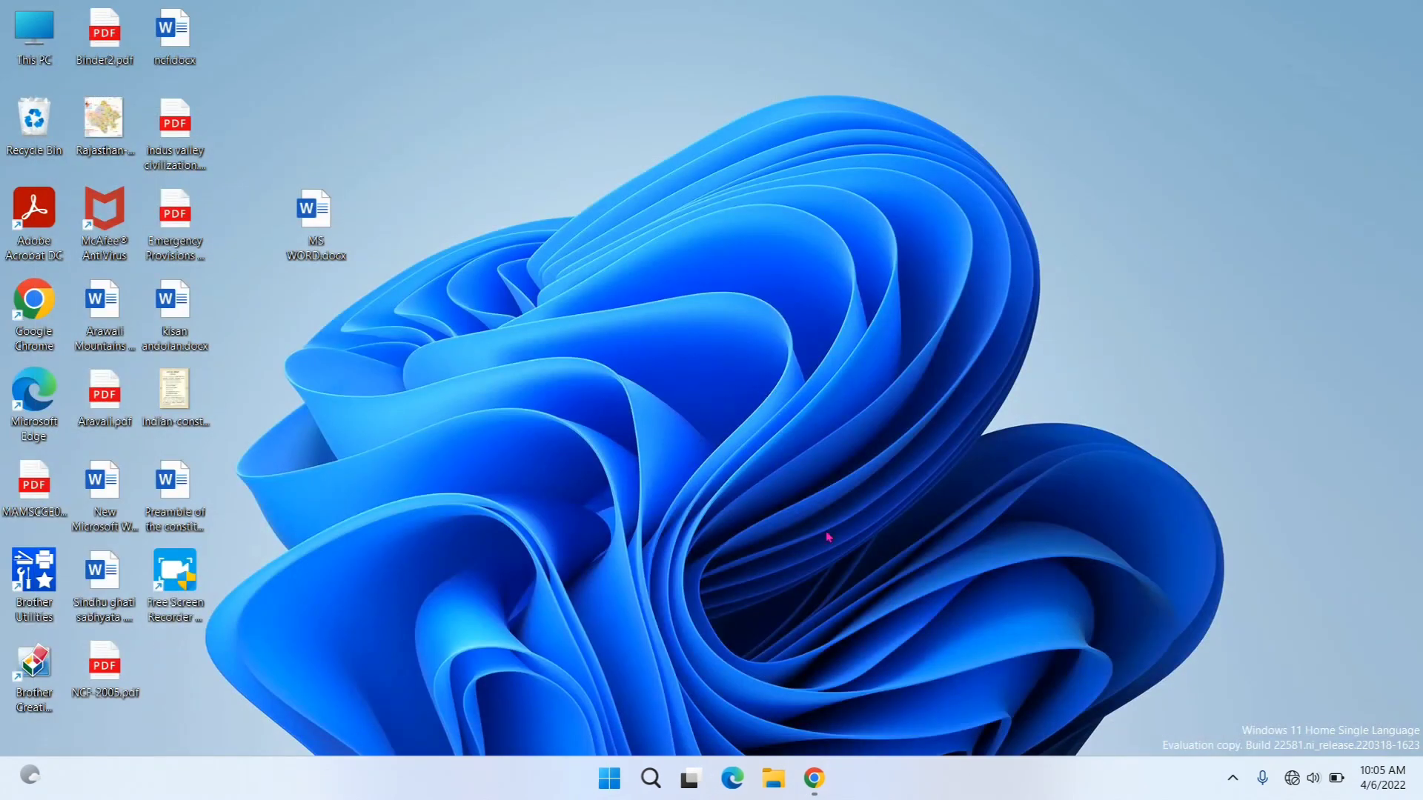
click(1232, 778)
click(1214, 727)
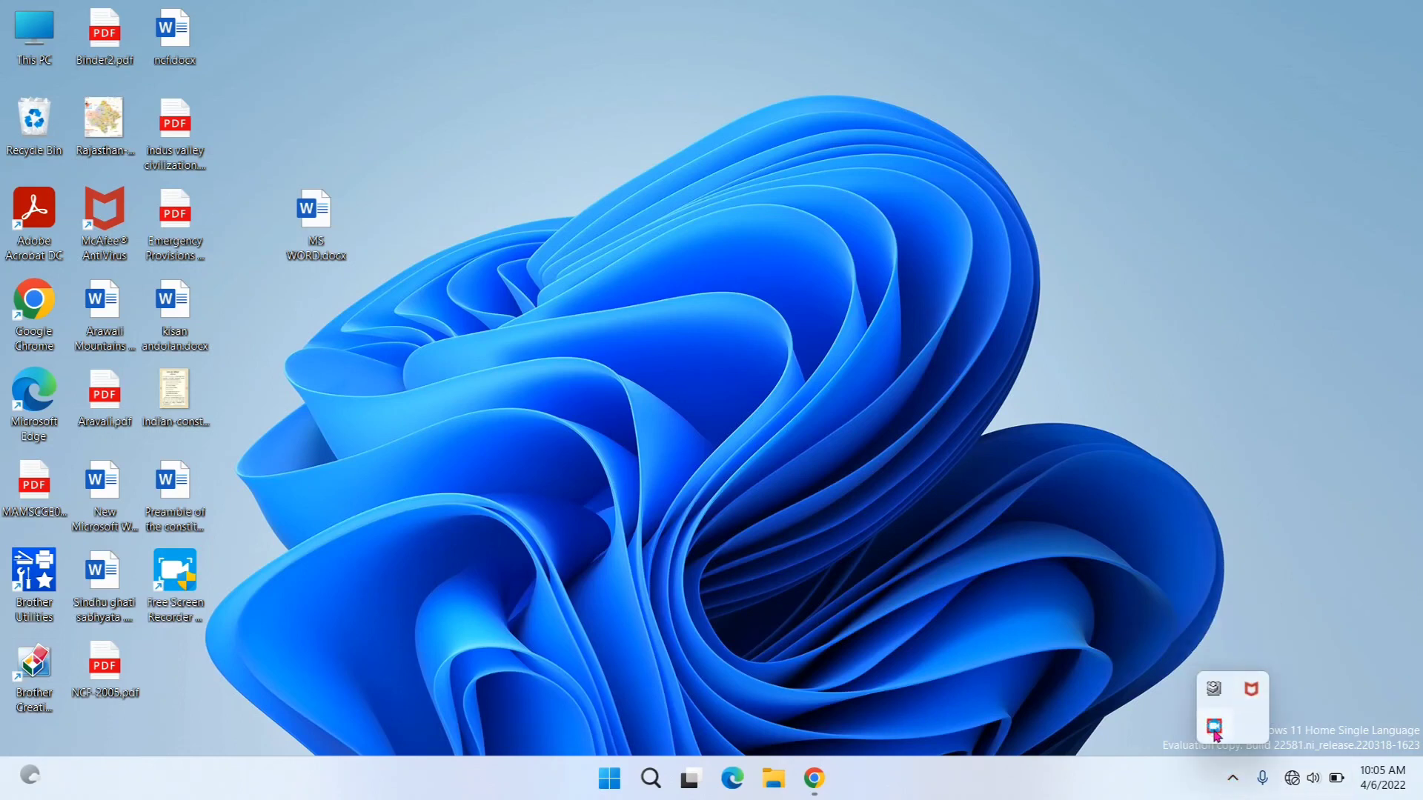